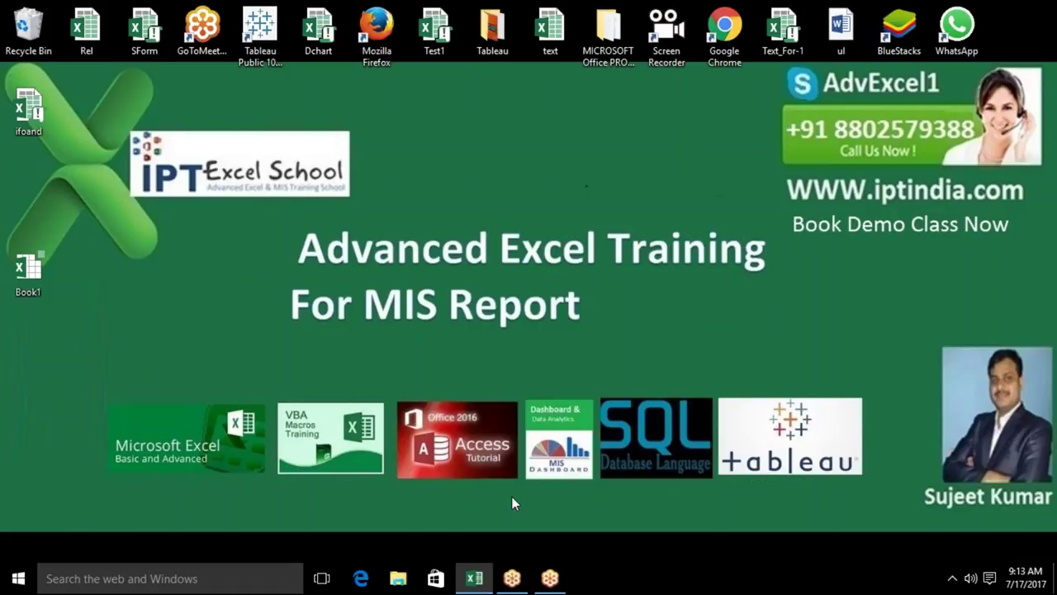
Step: Add Sheet2, Sheet3 and Sheet4 to Book1 and open the Visual Basic editor
click(474, 578)
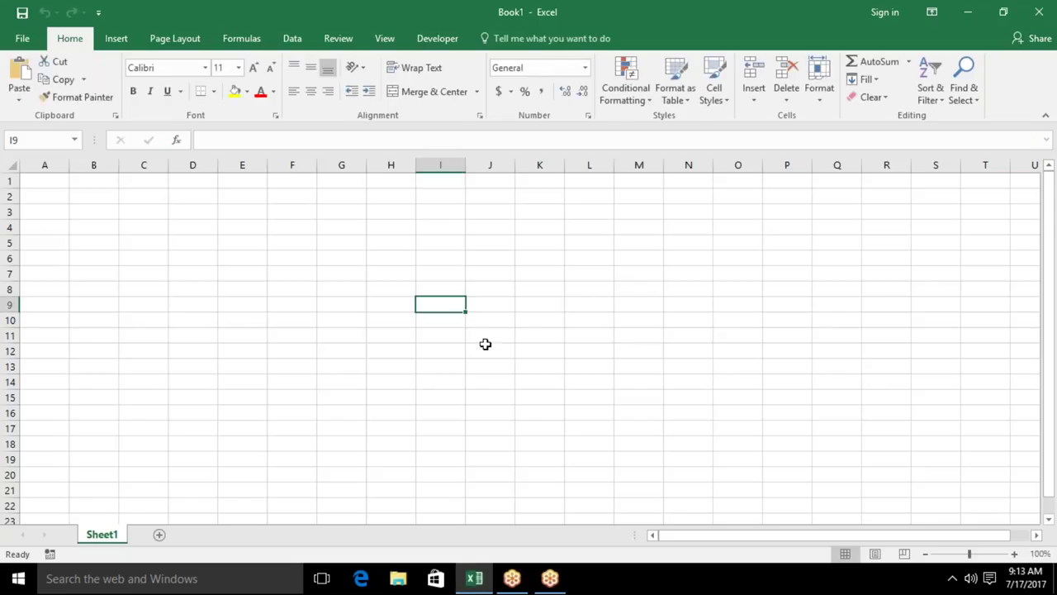
click(159, 534)
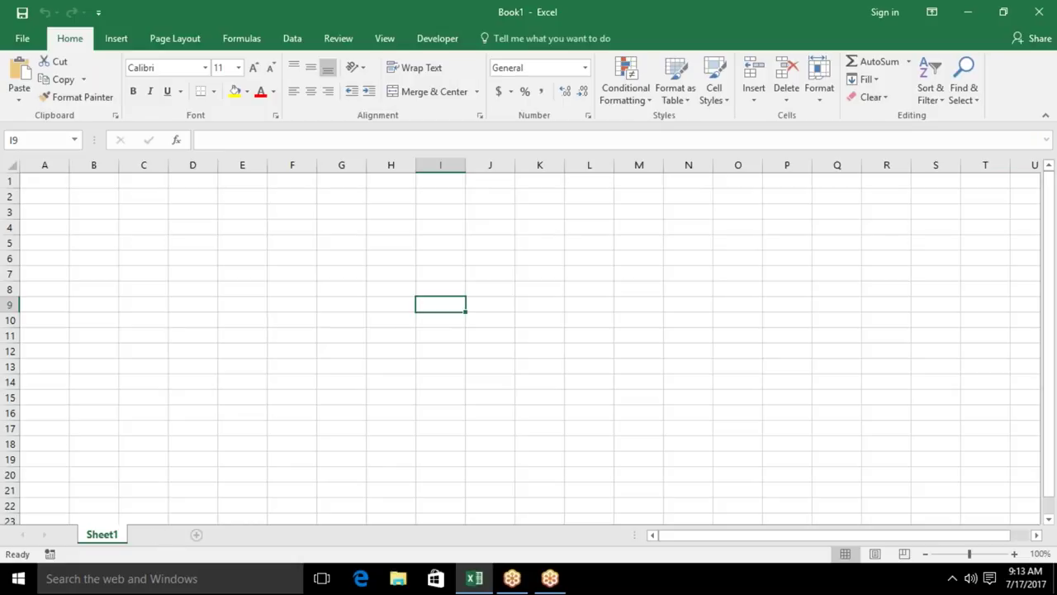
click(211, 535)
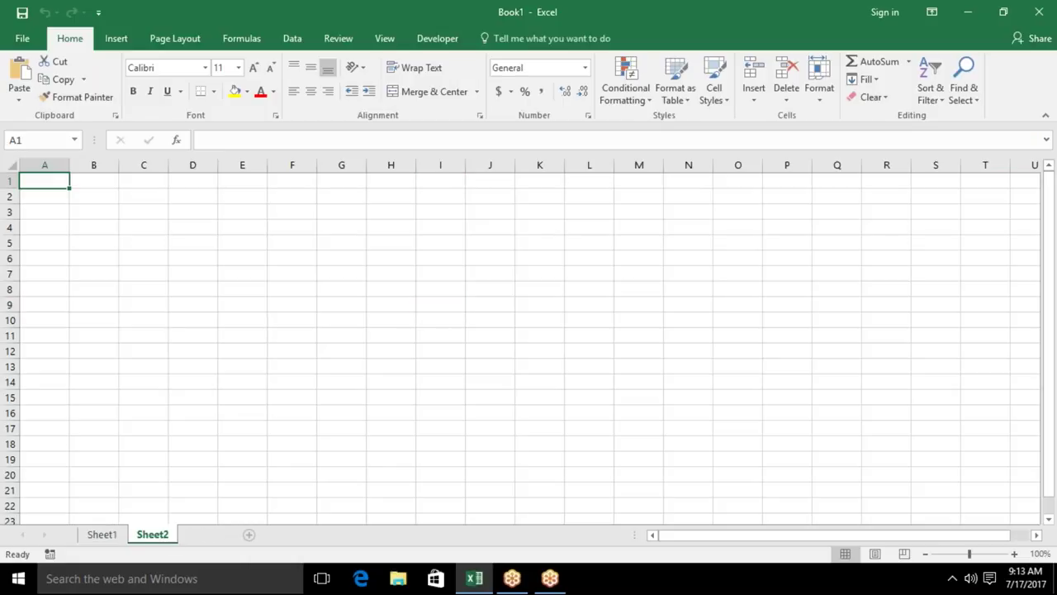
click(259, 536)
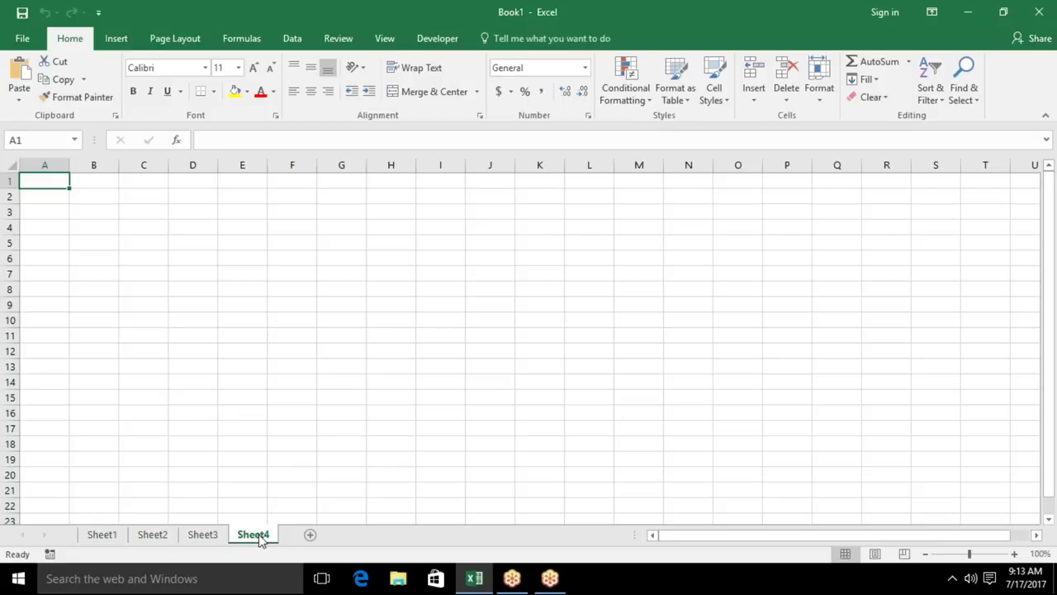
click(434, 39)
click(19, 94)
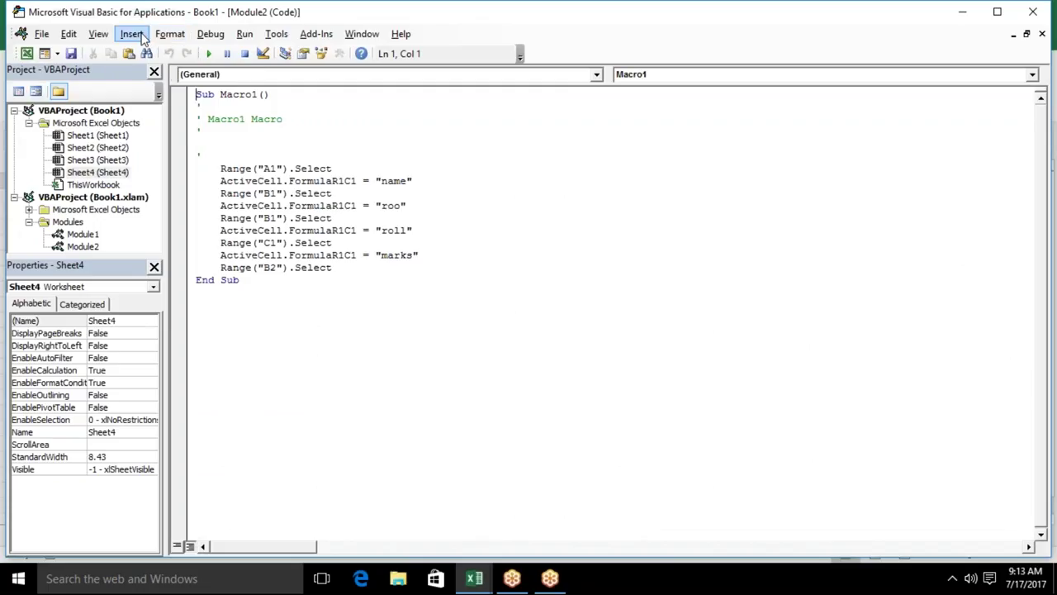
Step: Insert a new code module and declare Sub rr() in it
click(133, 36)
click(157, 87)
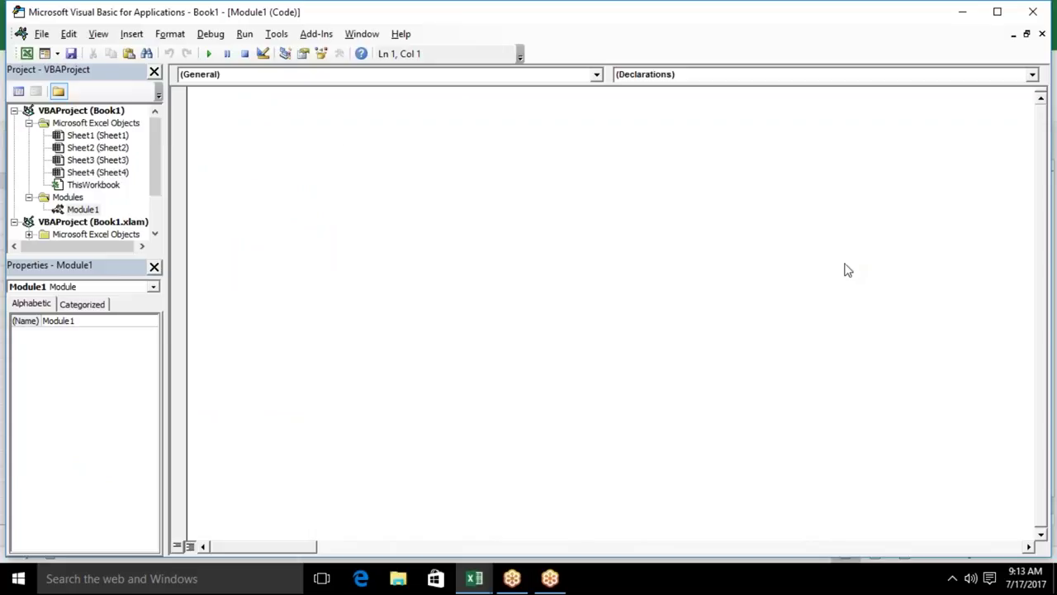
click(419, 141)
text(sub rr()
text())
key(Return)
key(Return)
key(Return)
key(Return)
Step: Write Sheet1.Activate as the first statement of Sub rr, fixing the mistyped member
key(Up)
click(197, 119)
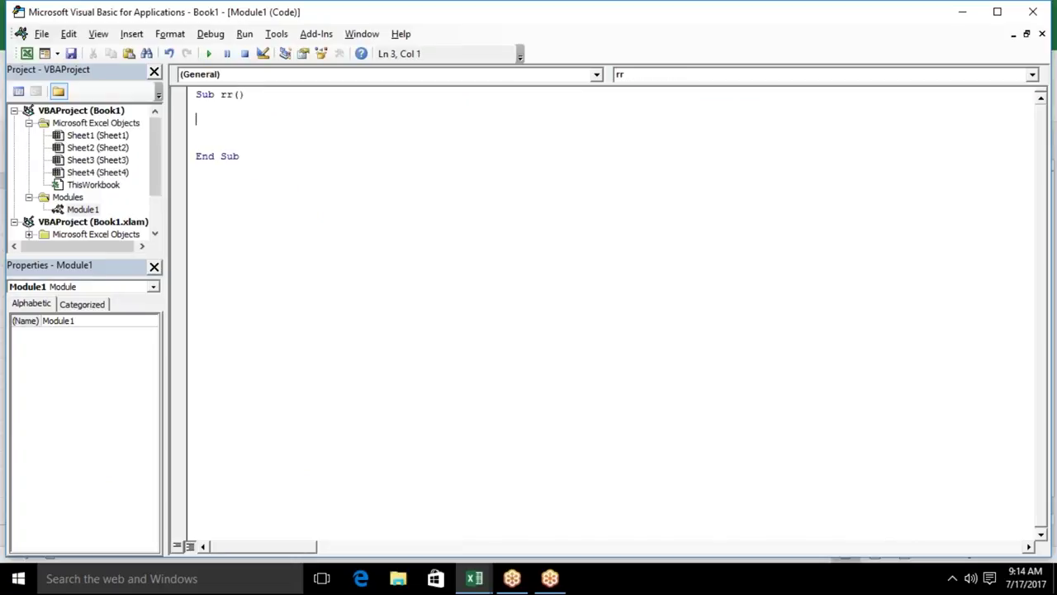
text(sheet)
text(1.)
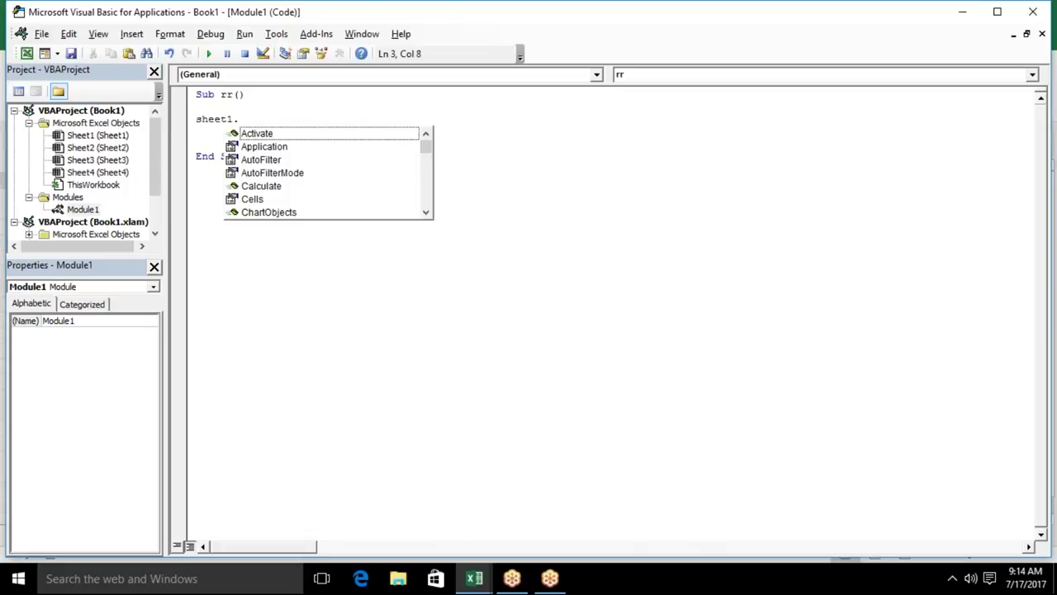
text(?)
key(Return)
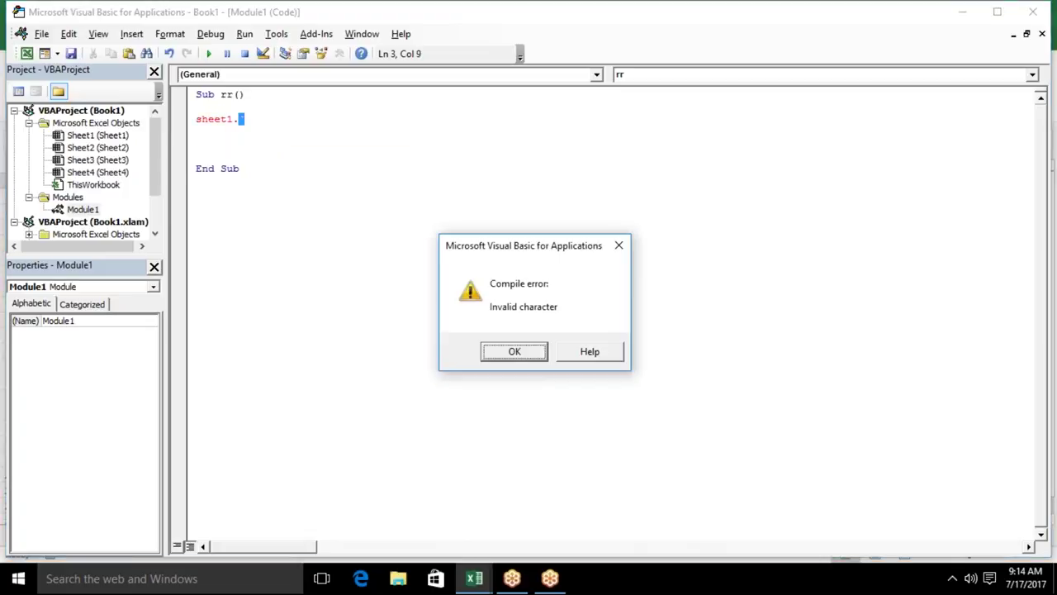
key(Return)
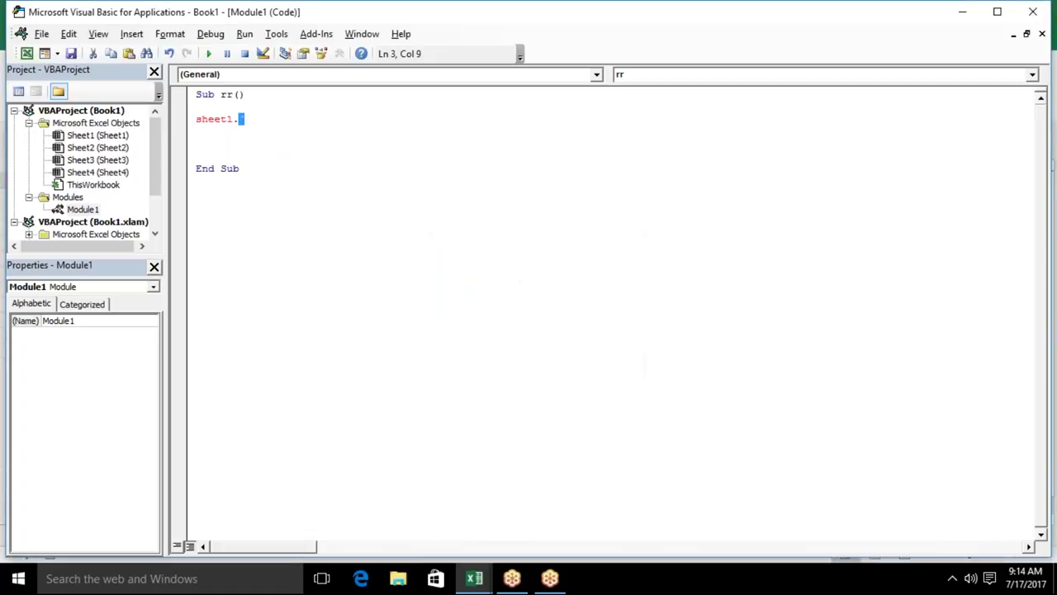
key(BackSpace)
key(BackSpace)
text(.)
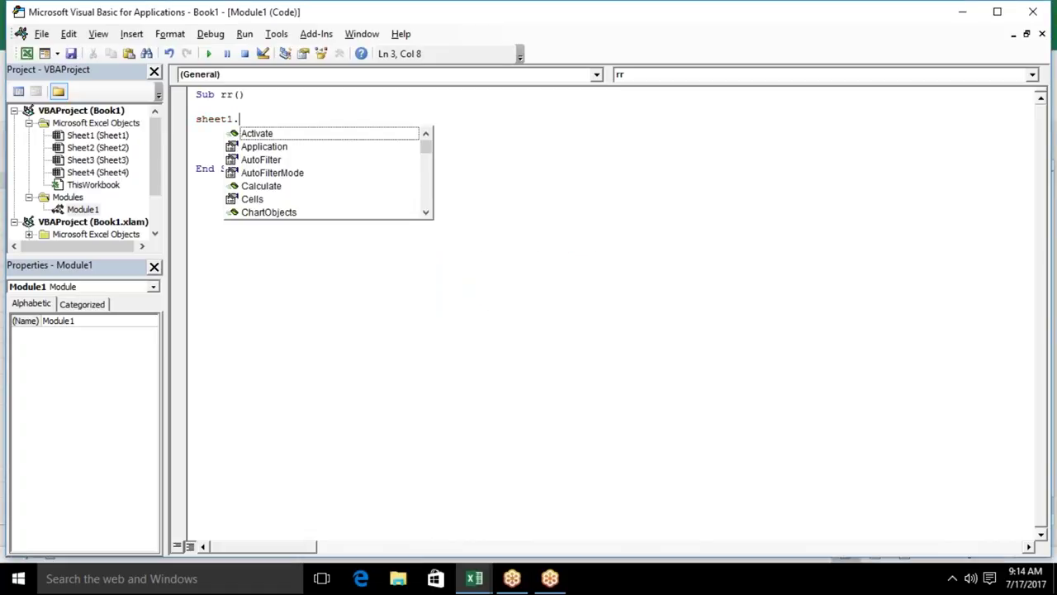
key(Down)
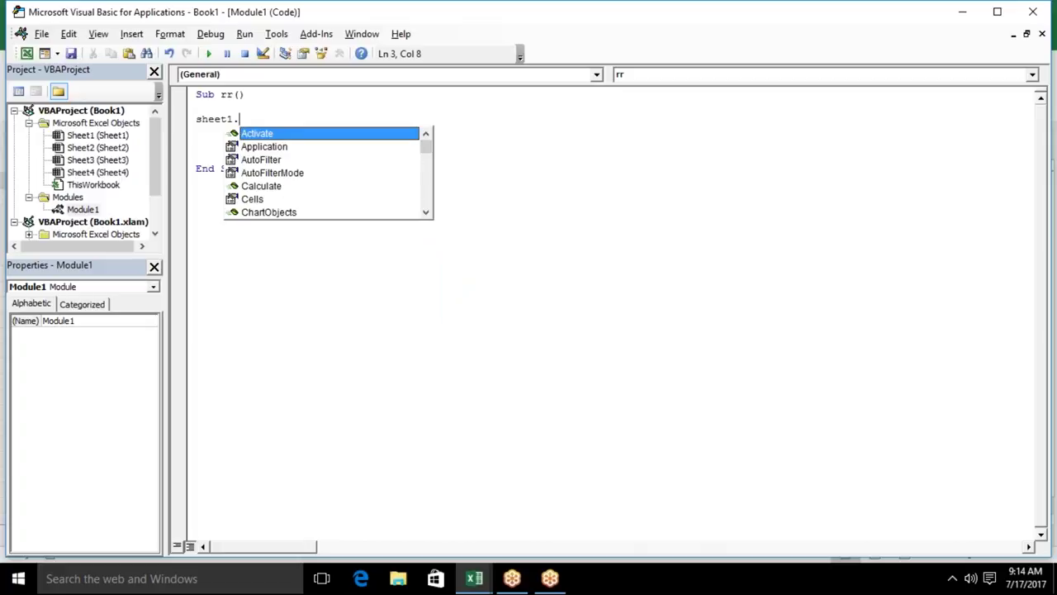
key(Tab)
key(Return)
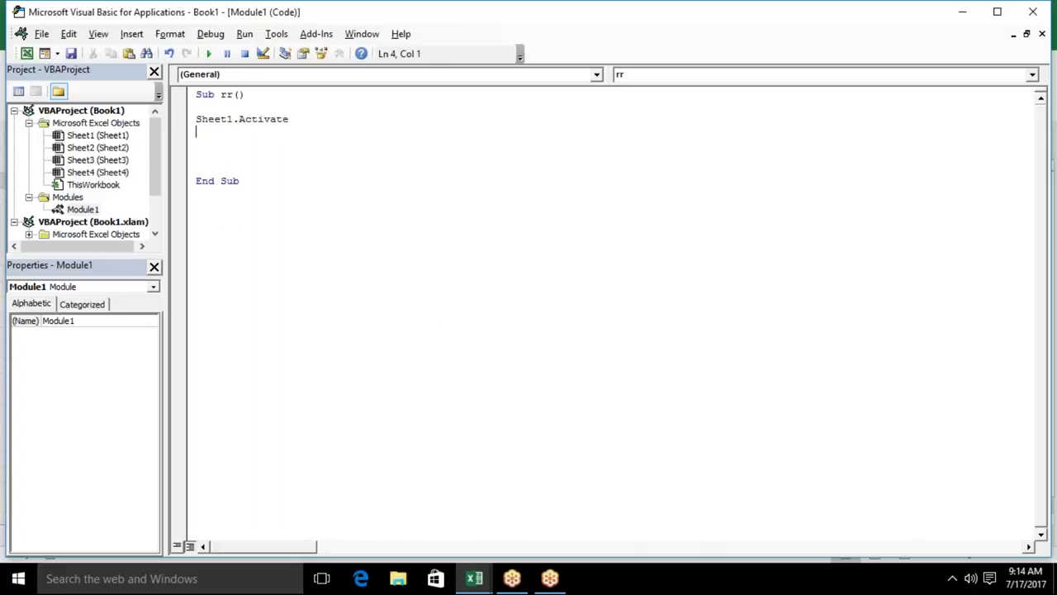
Step: Add the line Sheets("Sheet1").Select under Sheet1.Activate
text(SHEETS)
text(("sHEETS)
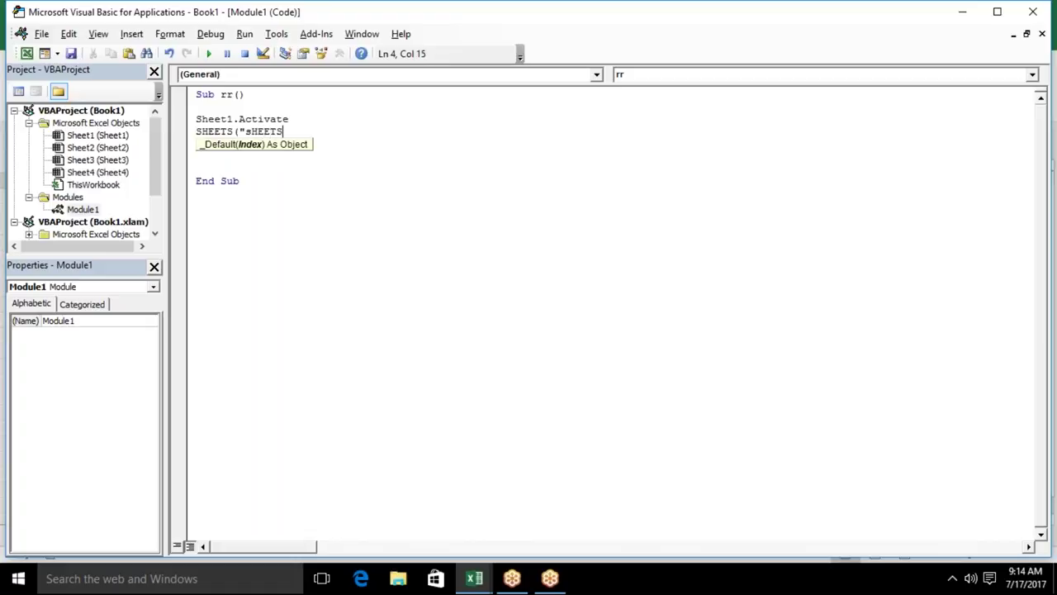
key(BackSpace)
key(BackSpace)
key(BackSpace)
key(BackSpace)
key(BackSpace)
text(Sheet)
text(1")
text().select)
key(Return)
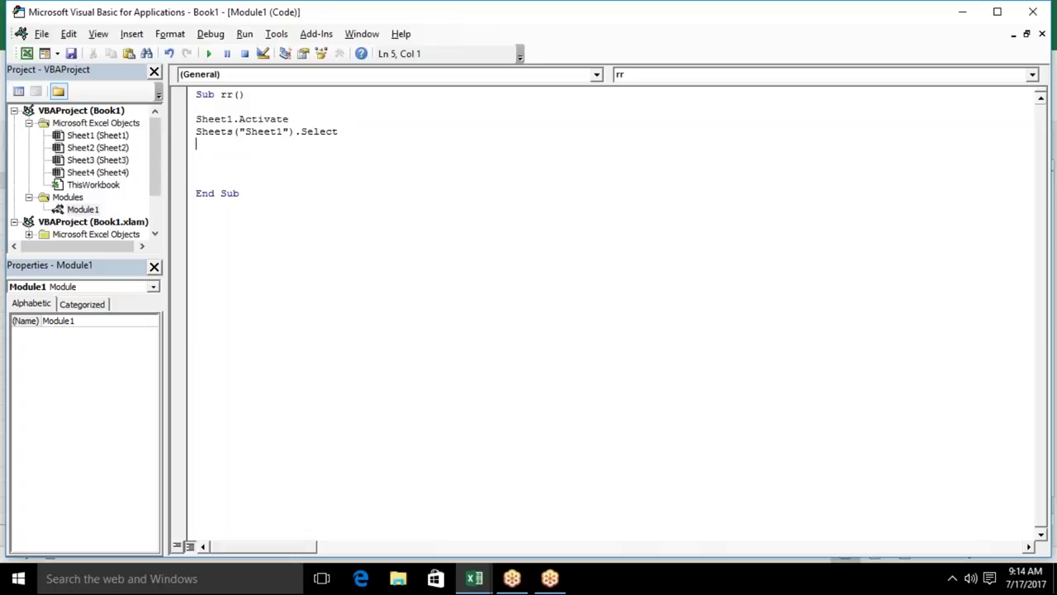
Step: Add Sheets(1).Select below it, then select the Sheets("Sheet1").Select line
text(sheets)
text((1)
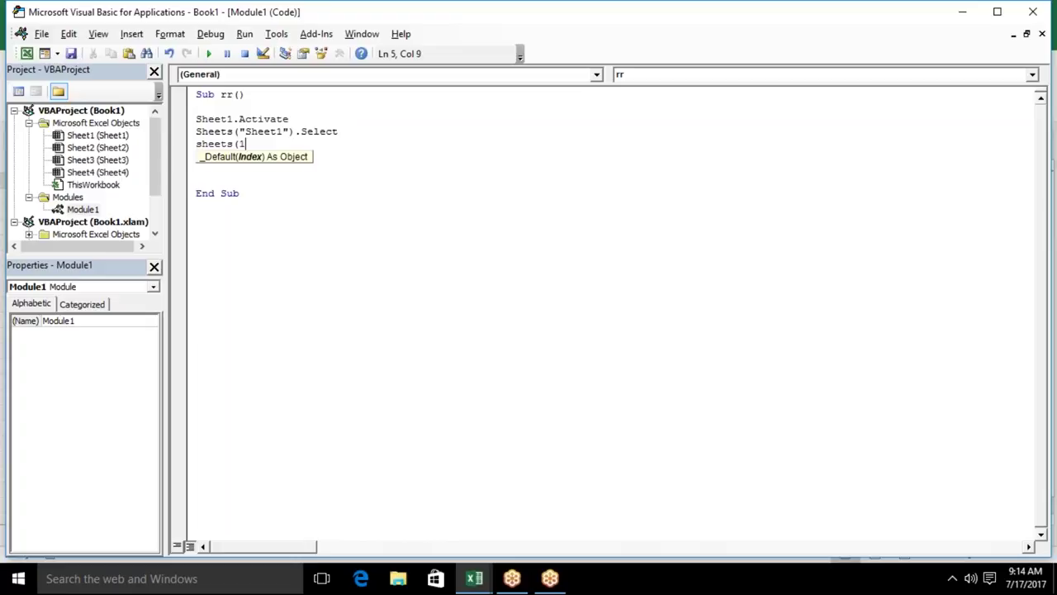
text().select)
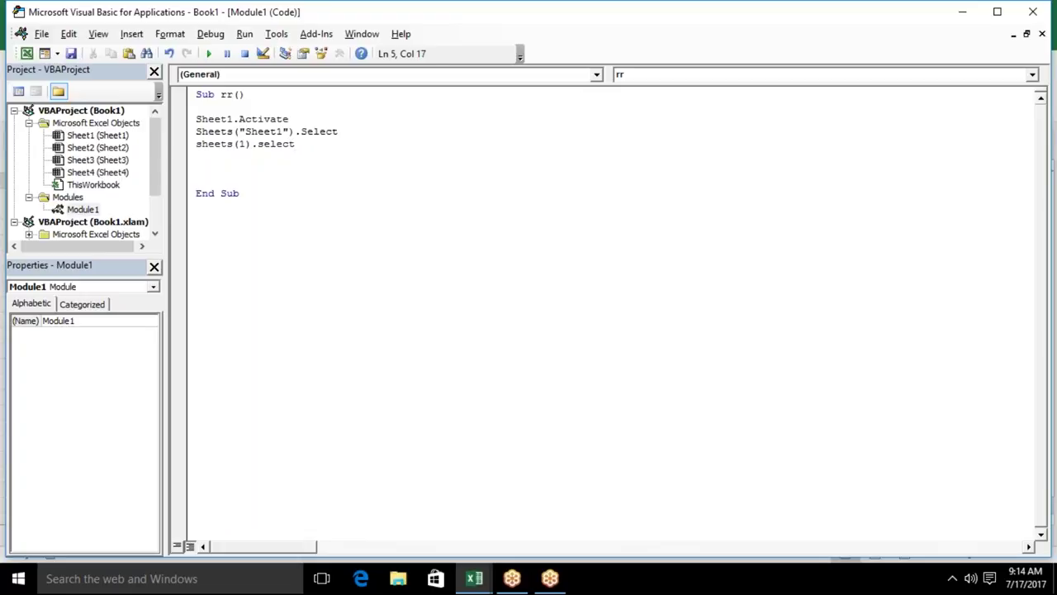
key(Return)
key(Up)
key(Up)
key(Up)
key(Down)
key(shift+Up)
key(Down)
key(shift+Down)
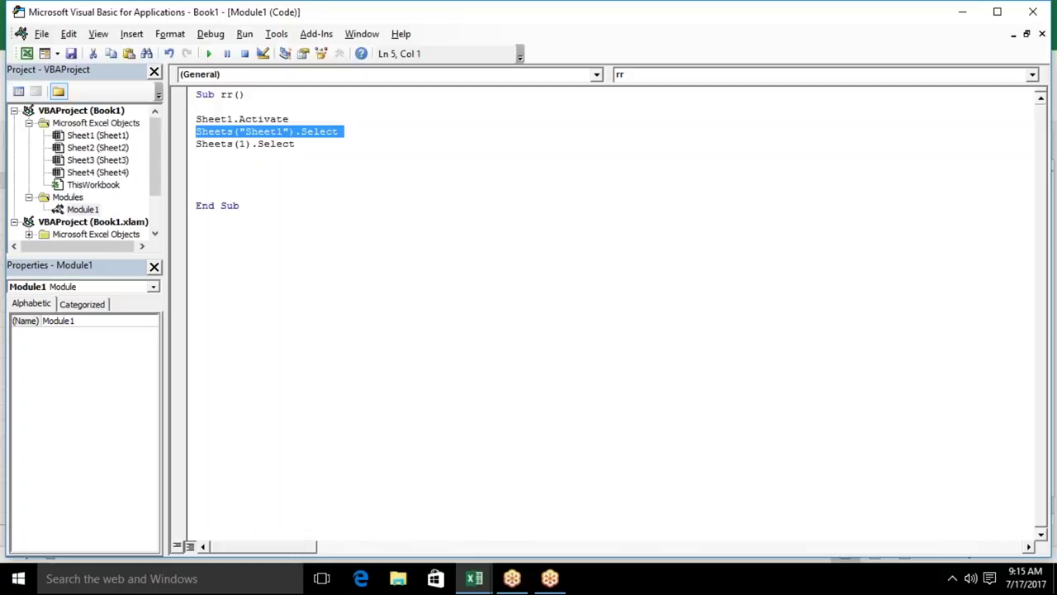
Step: Leave a blank line below Sheets(1).Select and begin a statement with SHEETS.A
click(220, 153)
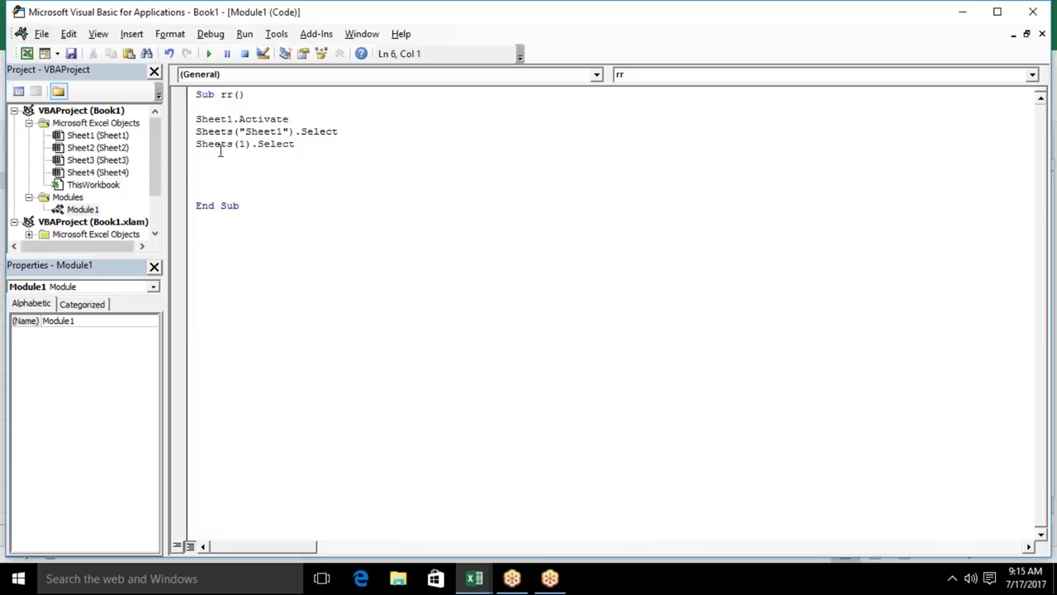
key(Return)
key(Return)
text(SHEETS)
text(.A)
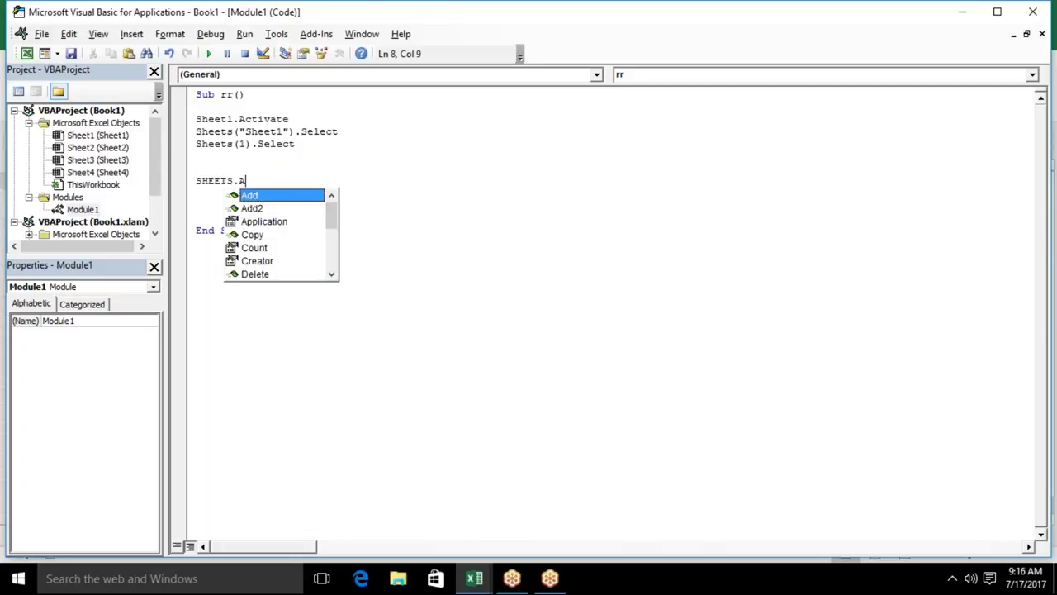
Step: Complete the Sheets.Add statement and start an activesheet.name= line beneath it
key(Tab)
key(Return)
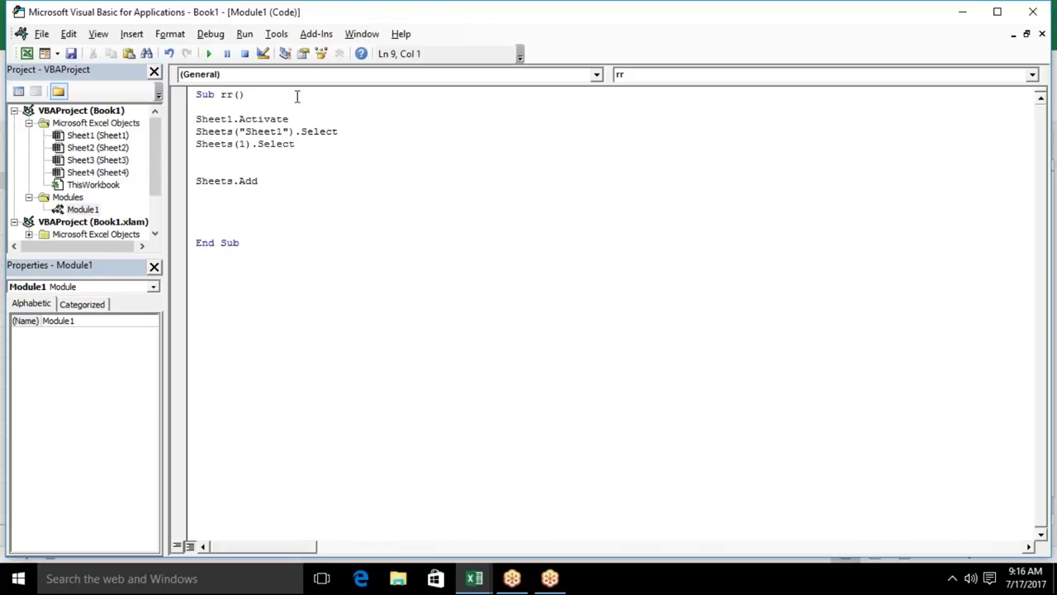
text(actives)
text(heet.name =)
Step: Finish ActiveSheet.Name = "jan", change the add line to Sheets.Add.Name = "jan", then switch to Excel
text("jan)
key(Return)
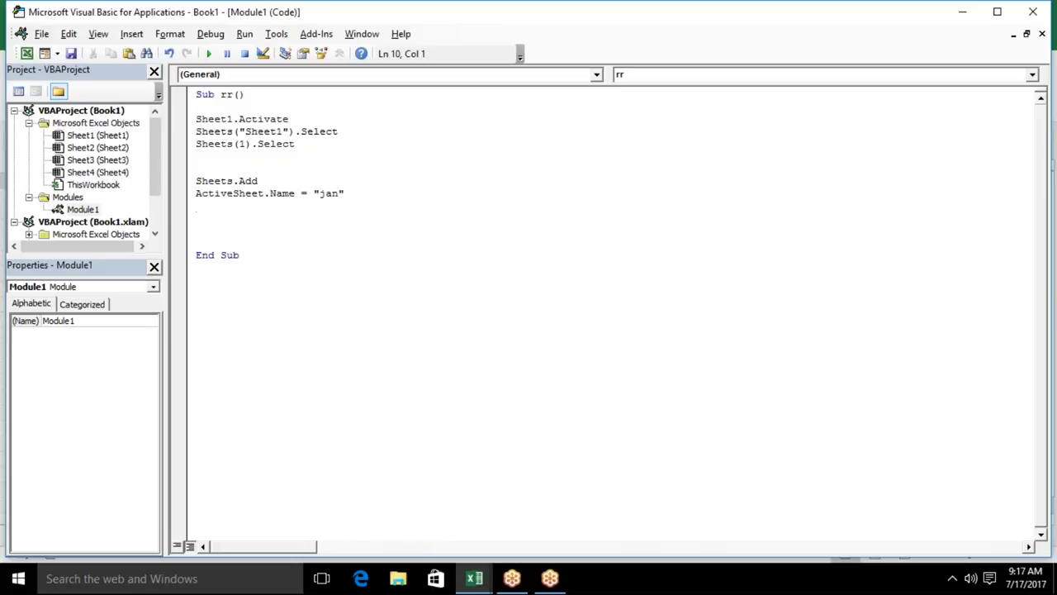
key(Up)
key(Up)
key(Right)
key(Right)
key(Right)
key(Right)
key(Right)
key(Right)
key(Right)
key(Right)
key(Right)
key(Right)
key(Left)
text(.)
text(na)
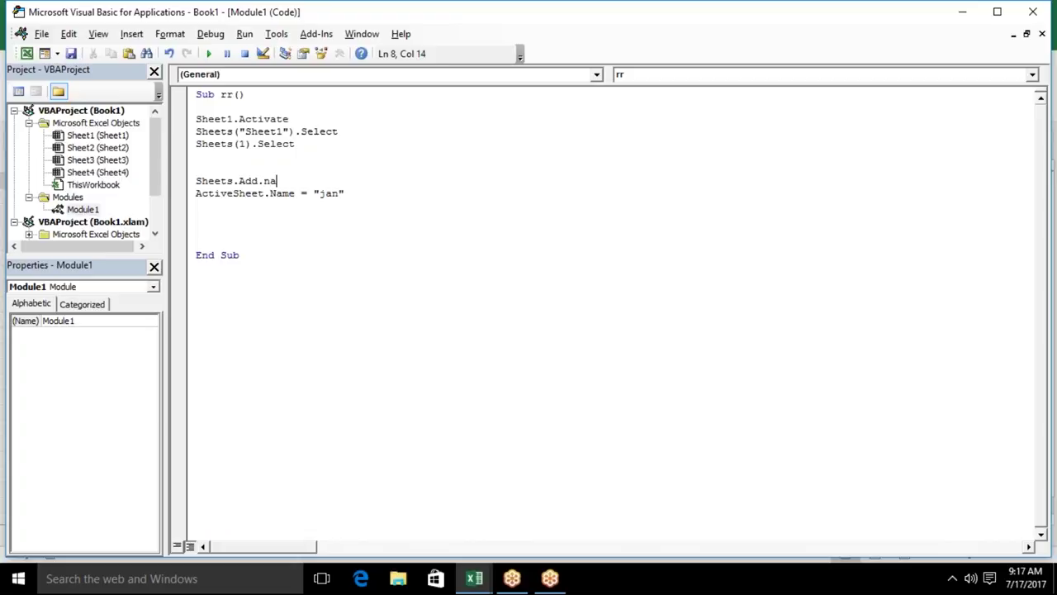
text(me =)
text("jan)
key(BackSpace)
text(n")
key(Down)
key(Down)
key(Down)
key(Down)
key(alt+F11)
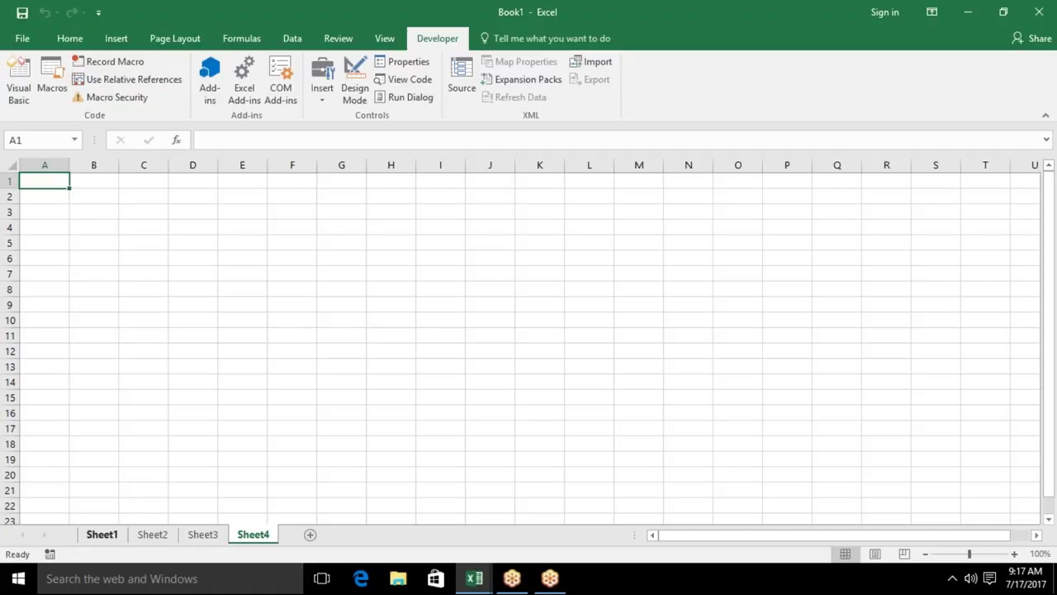
Step: Make Sheet1 the active sheet and return to the VBA editor
click(102, 534)
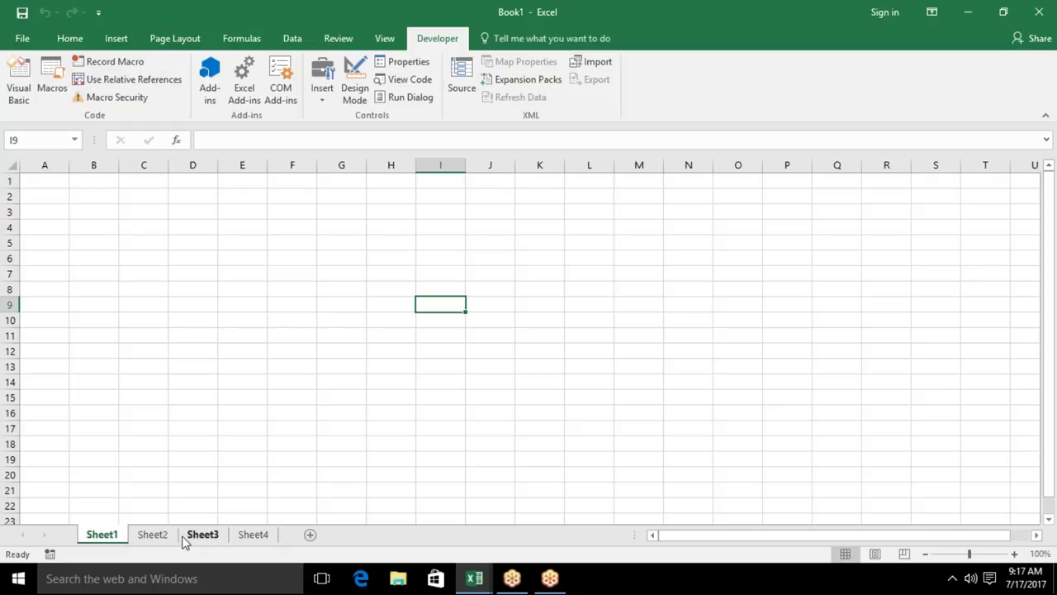
key(alt+Tab)
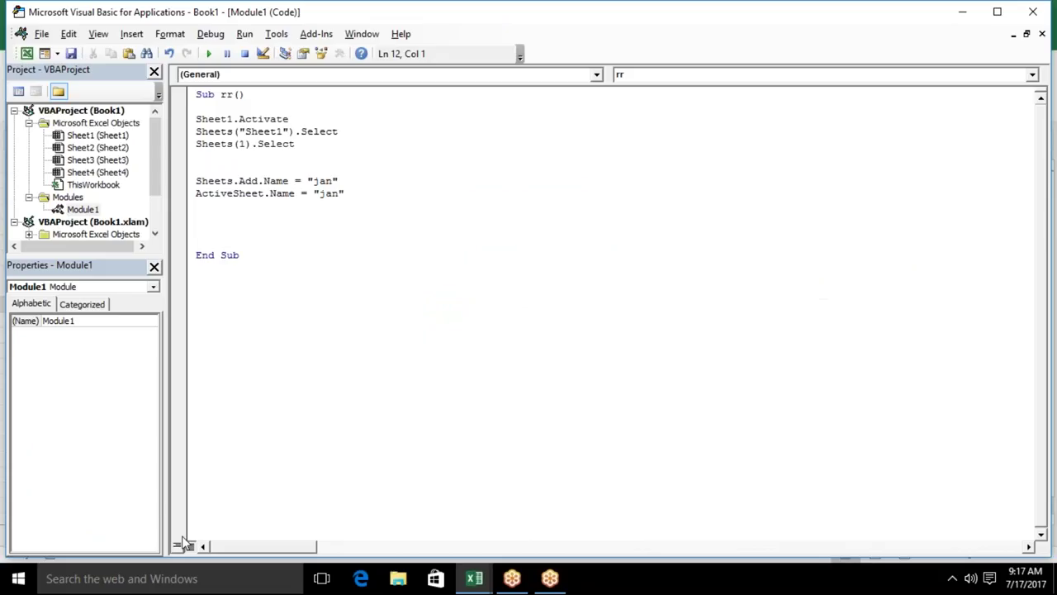
Step: Start a new Sheets.Add line with a comma and "Sheet4" as the After argument
text(a)
text(heet)
text(s)
text(.ad)
key(Tab)
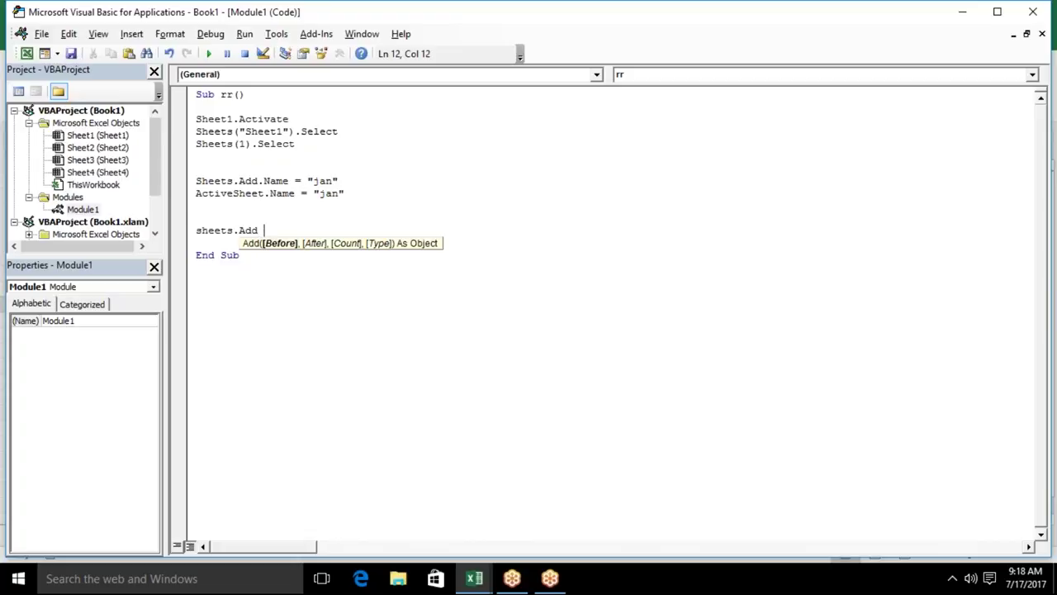
text(,)
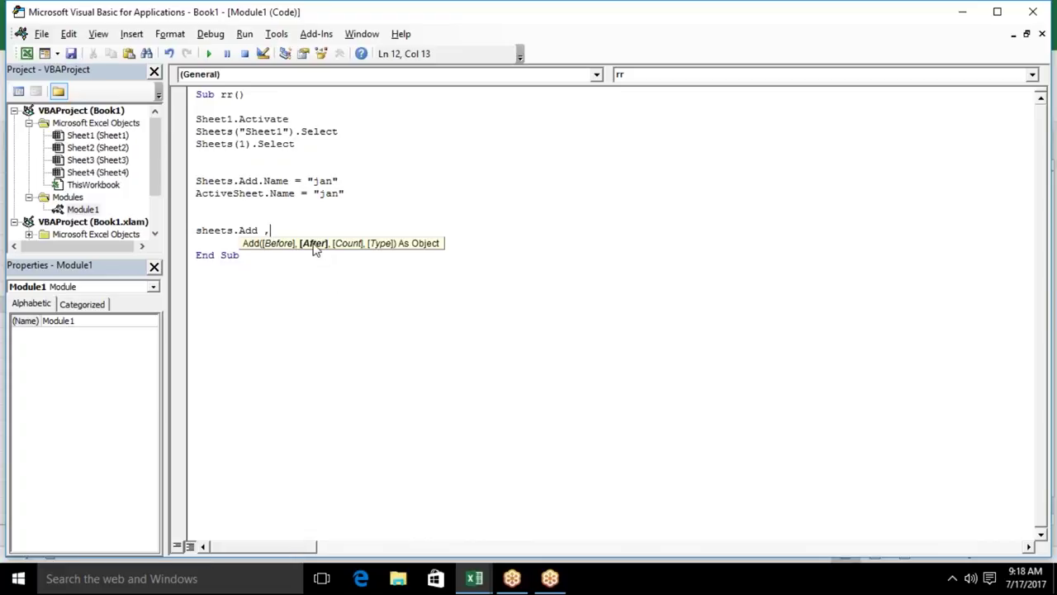
text(")
key(BackSpace)
text(sheets)
key(BackSpace)
key(BackSpace)
key(BackSpace)
key(BackSpace)
key(BackSpace)
key(BackSpace)
text(")
text(Sheet4")
Step: Fix the compile error so the line reads Sheets.Add , Sheets("Sheet4"), then switch to Excel
click(271, 230)
text(sheets)
key(Down)
key(Return)
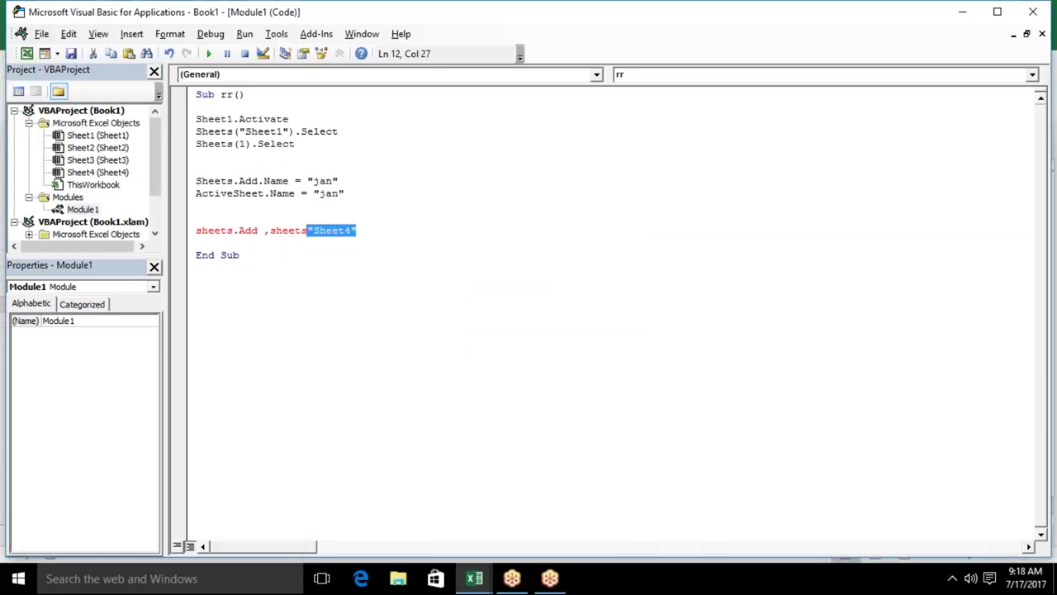
click(307, 231)
text(()
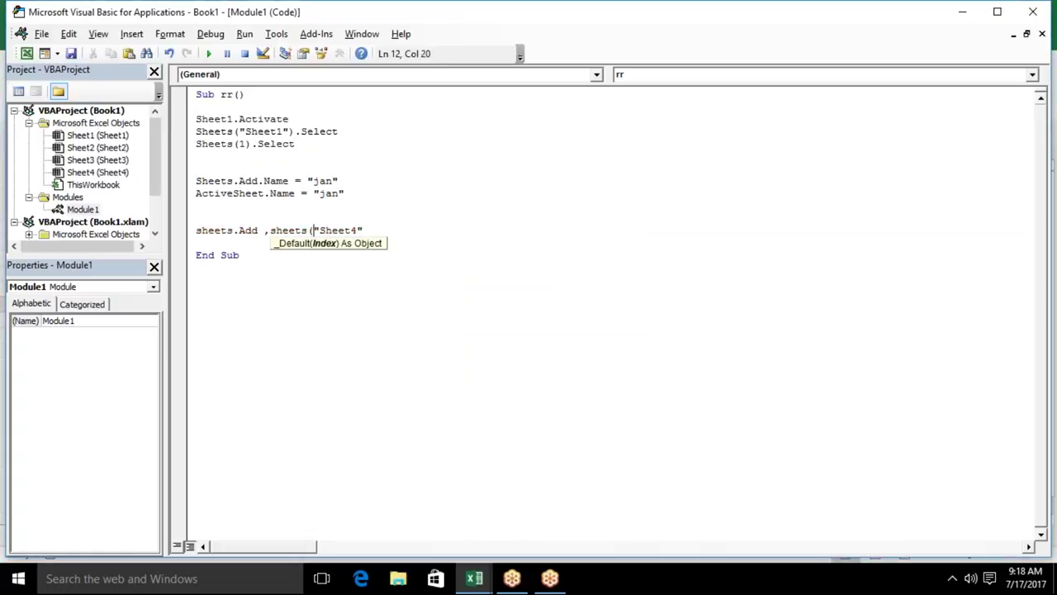
click(382, 231)
text())
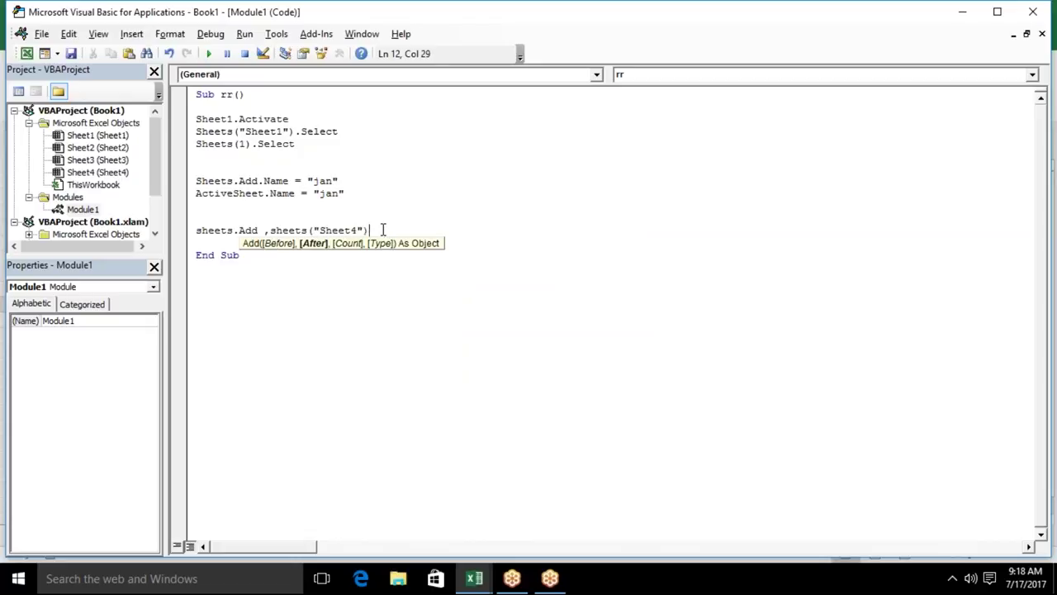
key(Return)
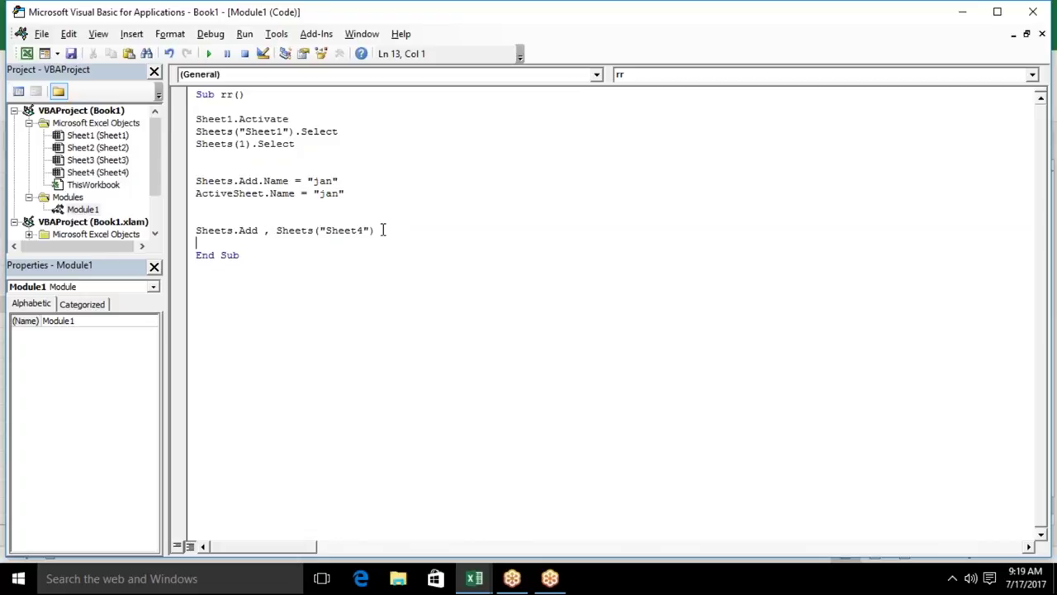
key(alt+F11)
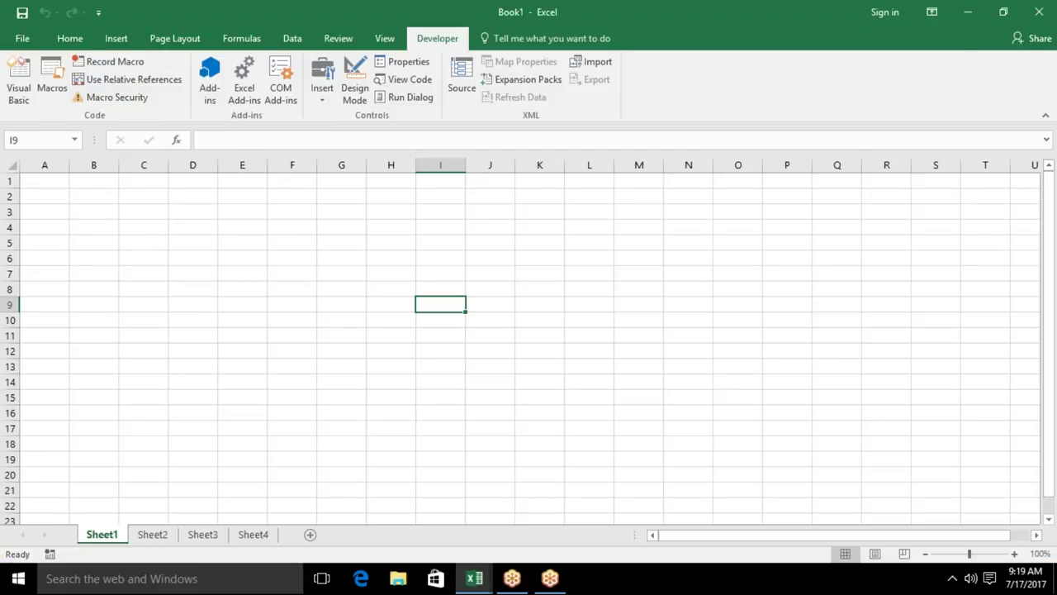
Step: Back in the editor, replace "Sheet4" with the index 4 to get Sheets.Add , Sheets(4)
key(alt+F11)
click(371, 230)
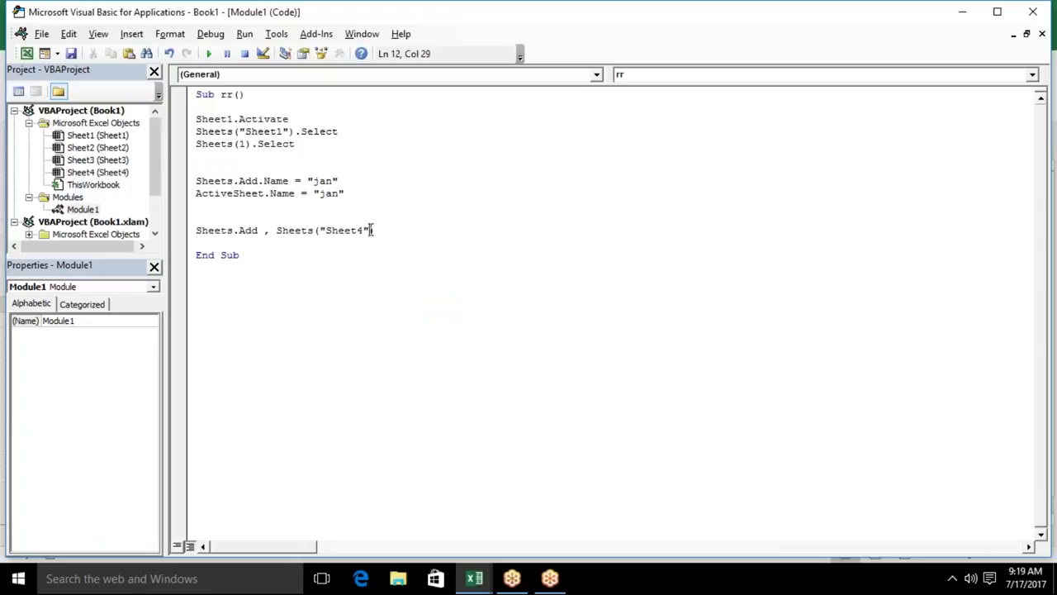
key(BackSpace)
key(BackSpace)
key(BackSpace)
key(BackSpace)
key(BackSpace)
key(BackSpace)
key(BackSpace)
text(4)
click(373, 262)
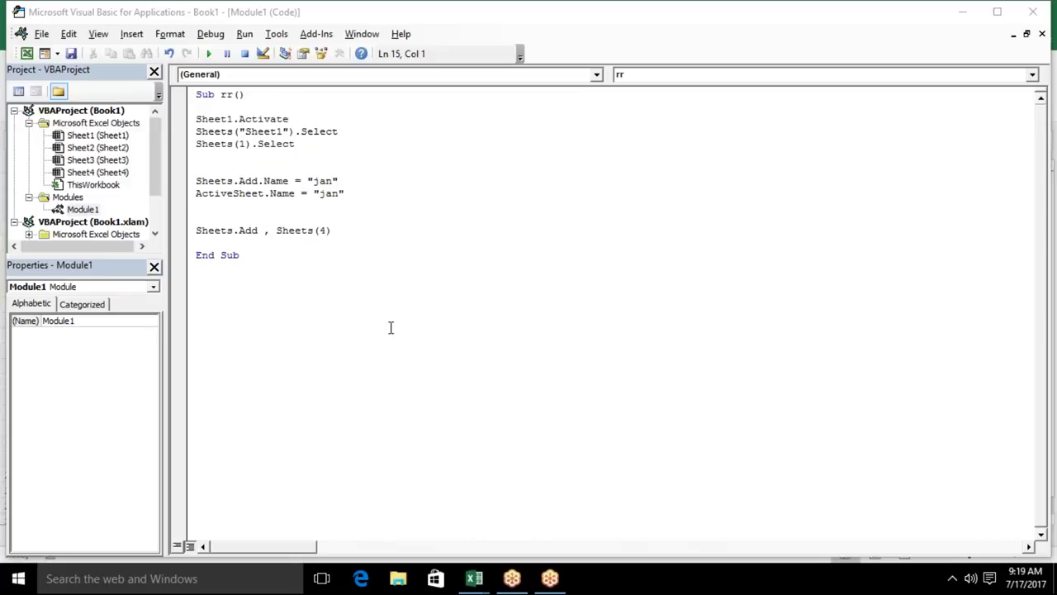
click(179, 145)
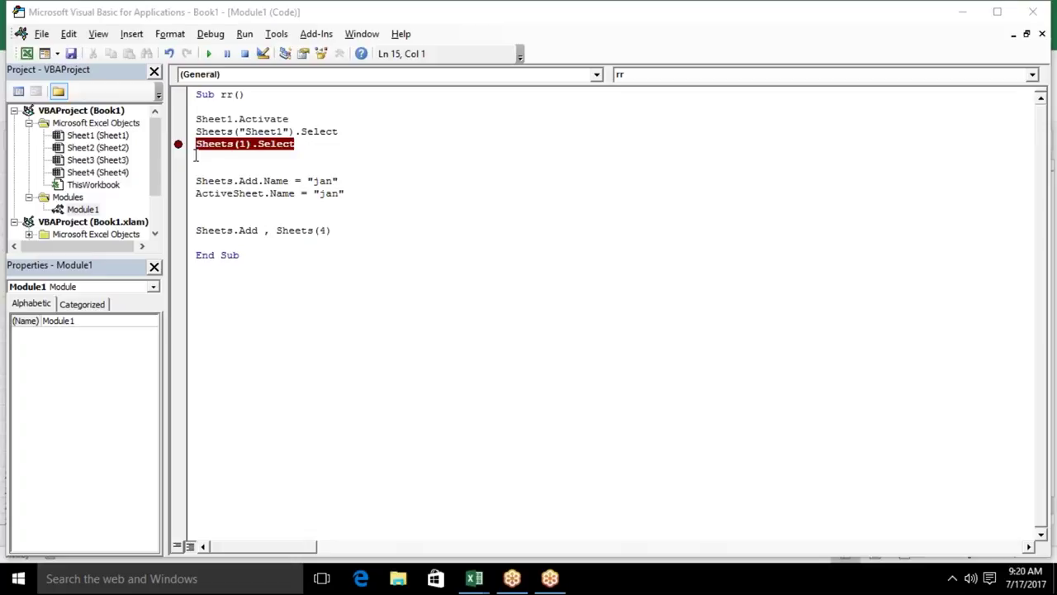
click(178, 146)
Step: Replace the 4 with Sheets.Count and add blank lines above End Sub
drag(318, 231, 327, 229)
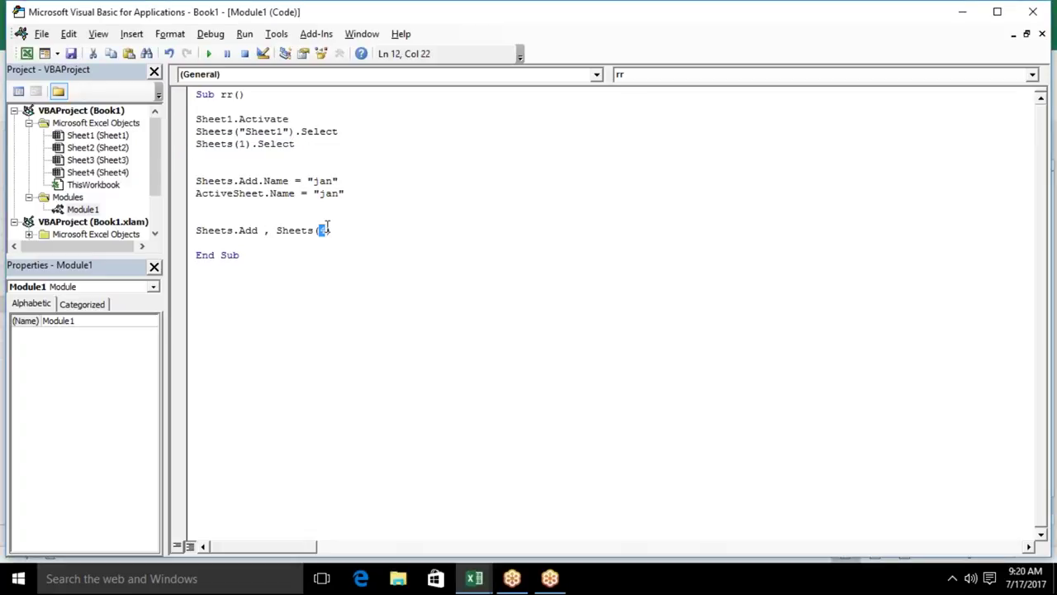
text(sheets)
text(.cou)
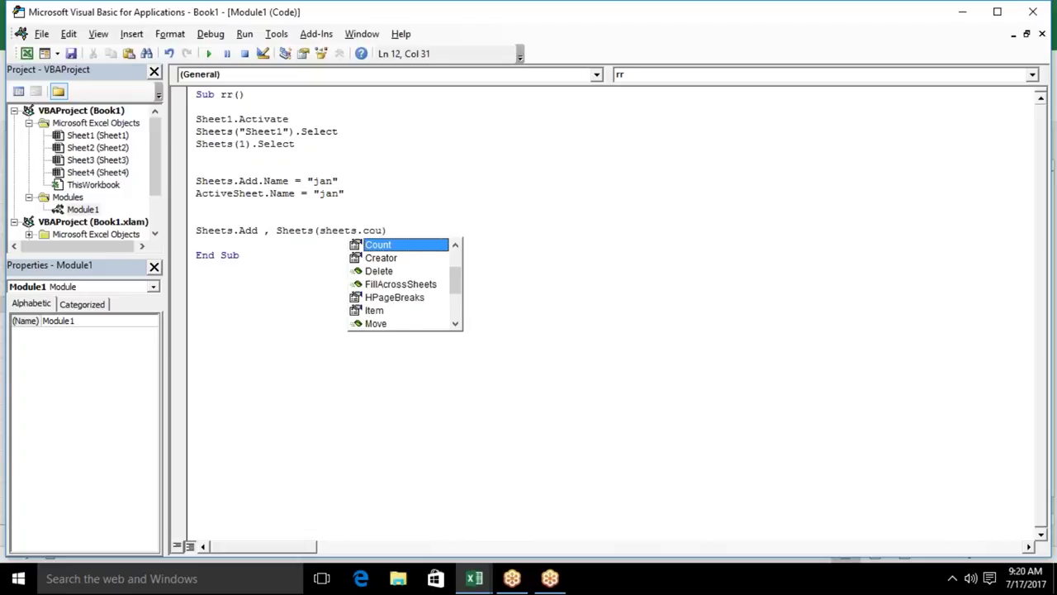
key(Tab)
key(Down)
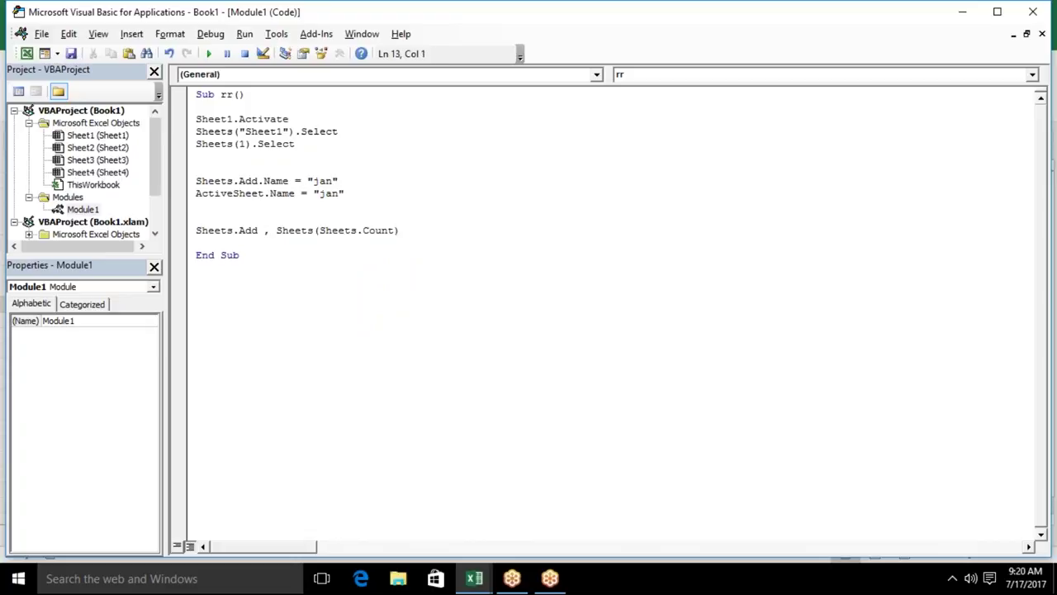
key(Return)
key(Return)
Step: Append a count of 10 to the Sheets.Add line so it adds ten sheets at the end
key(Up)
key(Up)
key(Return)
key(Return)
click(401, 237)
key(BackSpace)
text(,)
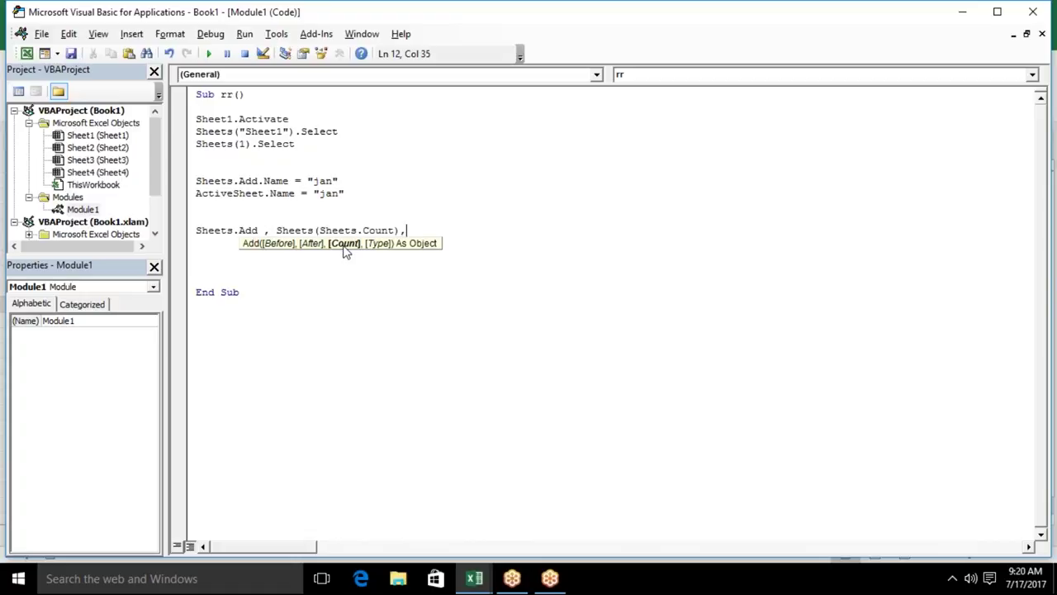
text(10)
click(321, 275)
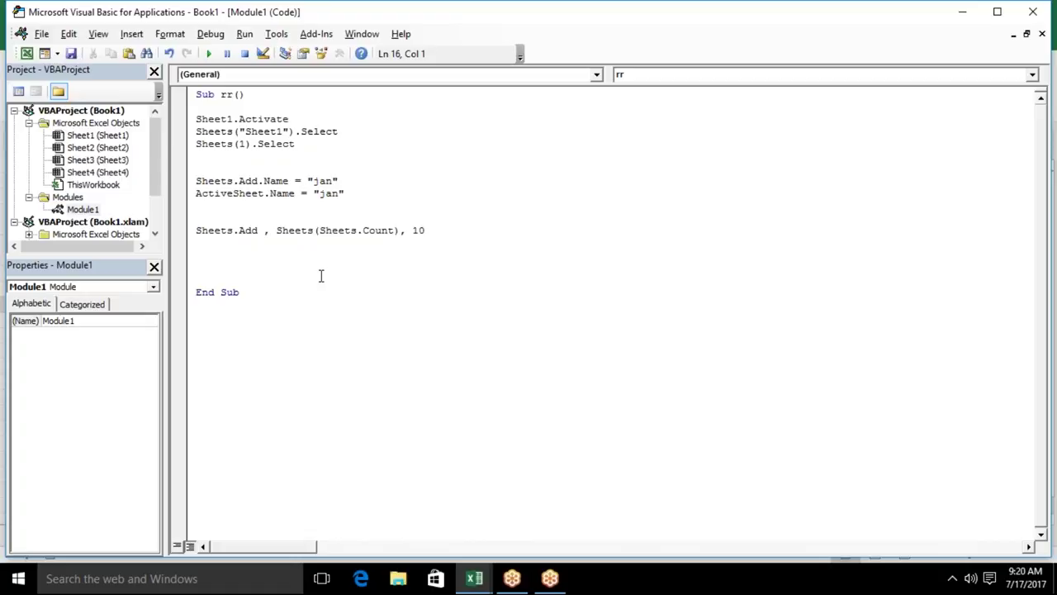
Step: Insert blank lines before End Sub and switch to the Excel workbook
click(283, 248)
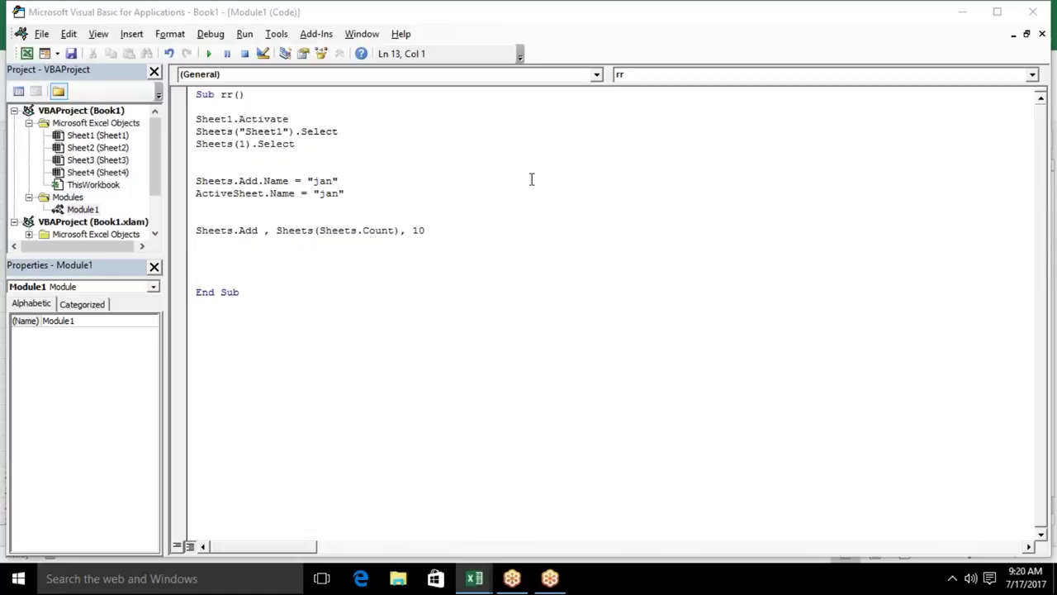
click(401, 239)
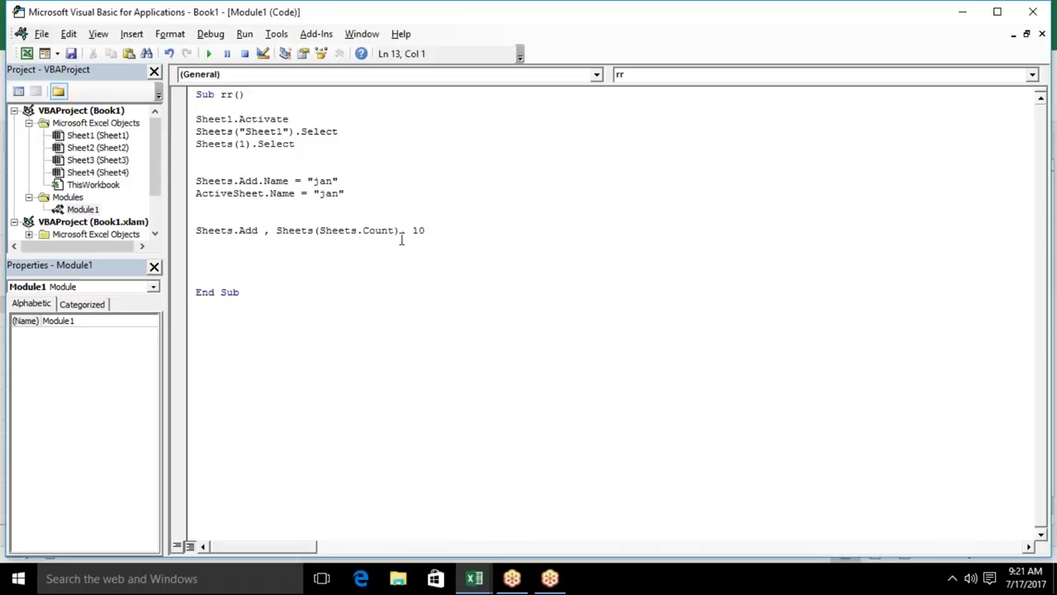
key(Return)
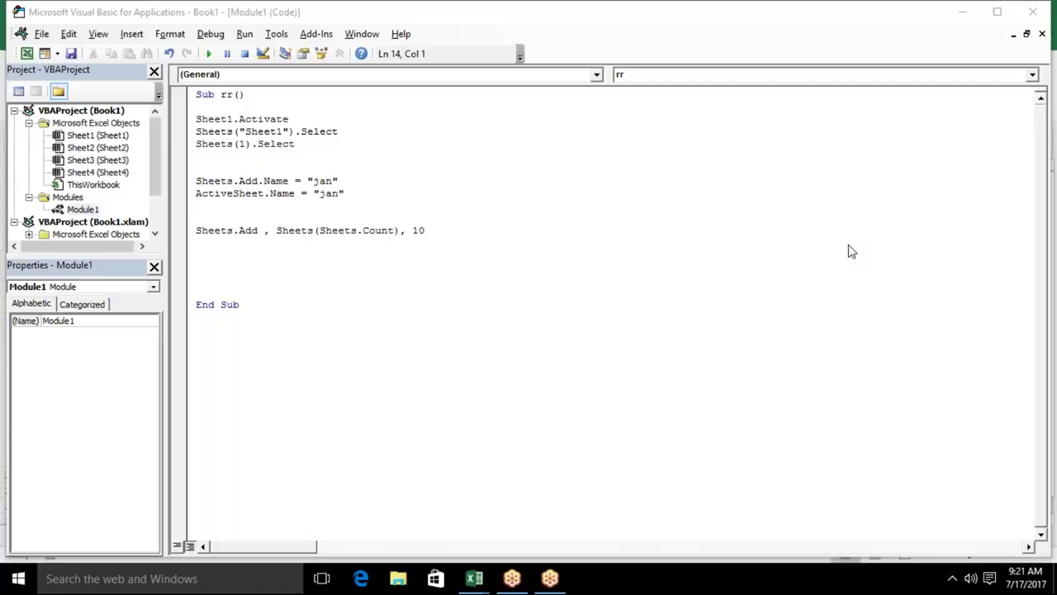
click(357, 247)
key(Return)
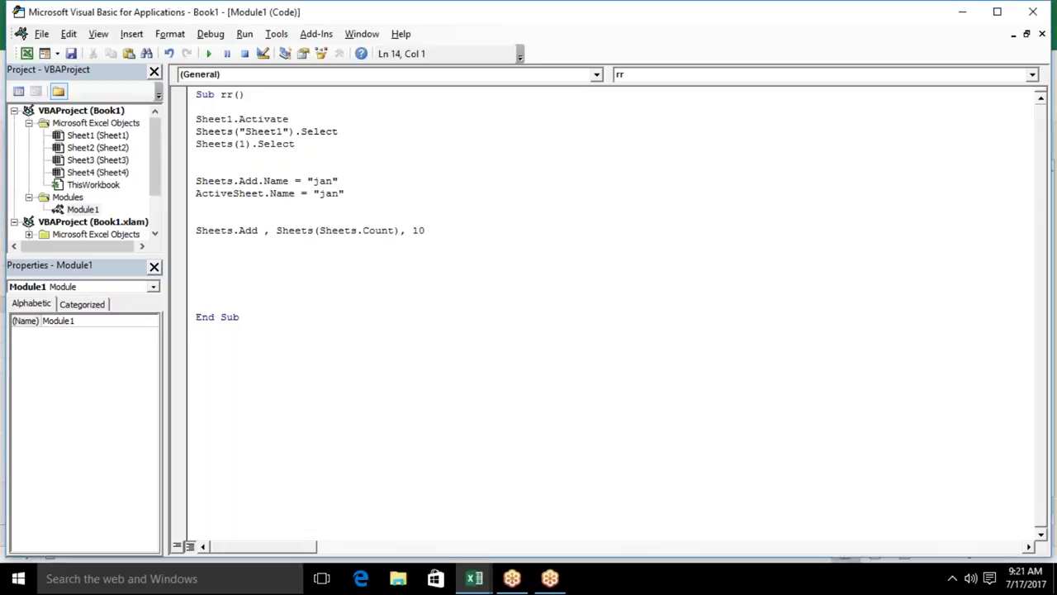
key(alt+F11)
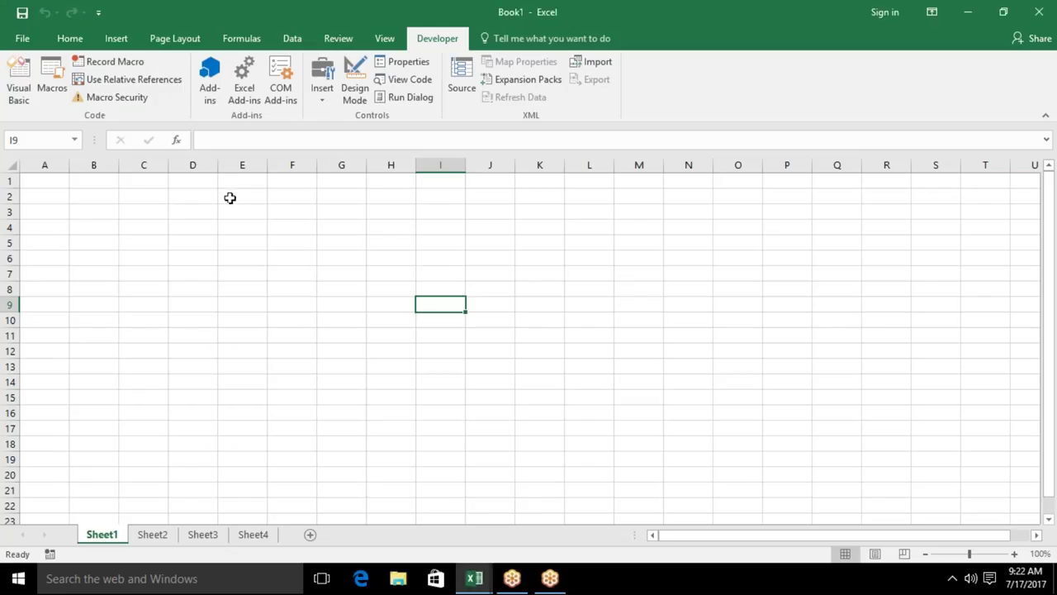
Step: Fill cells E3:I16 on Sheet1 with yellow, then return to the VBA editor
drag(223, 203, 423, 413)
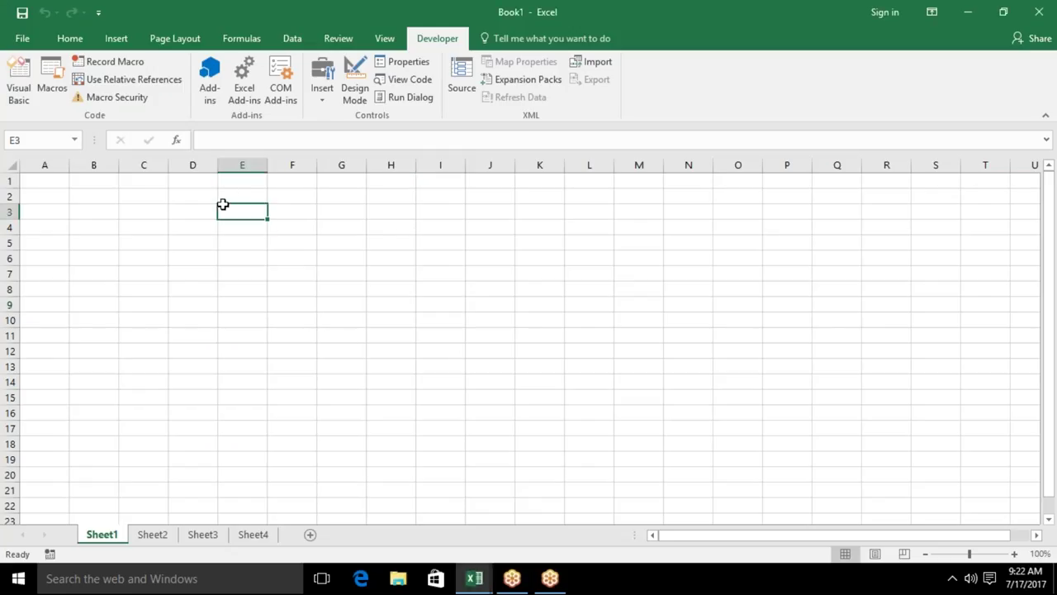
click(82, 33)
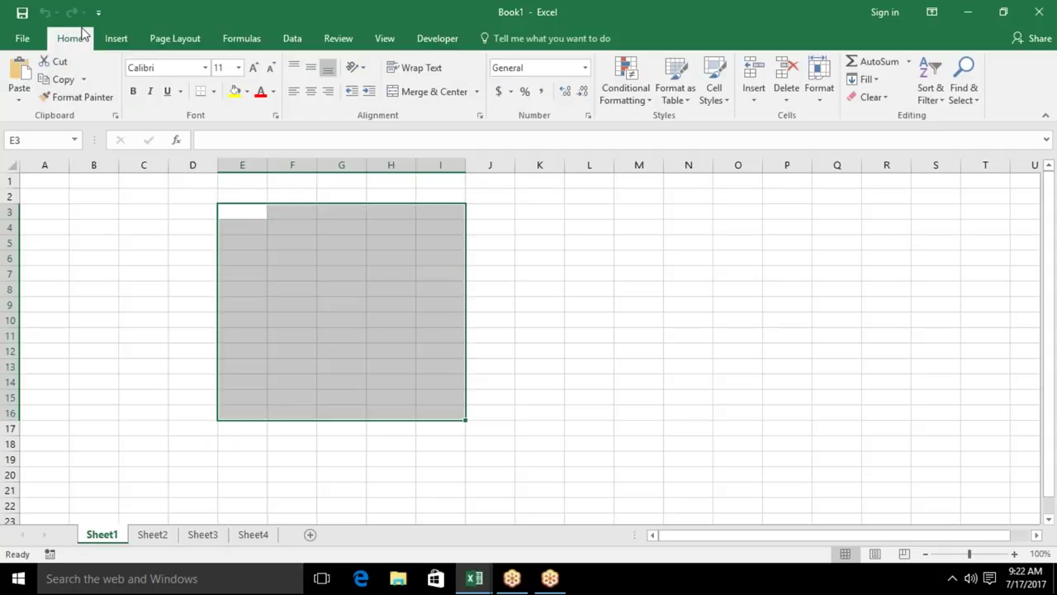
click(235, 91)
click(230, 258)
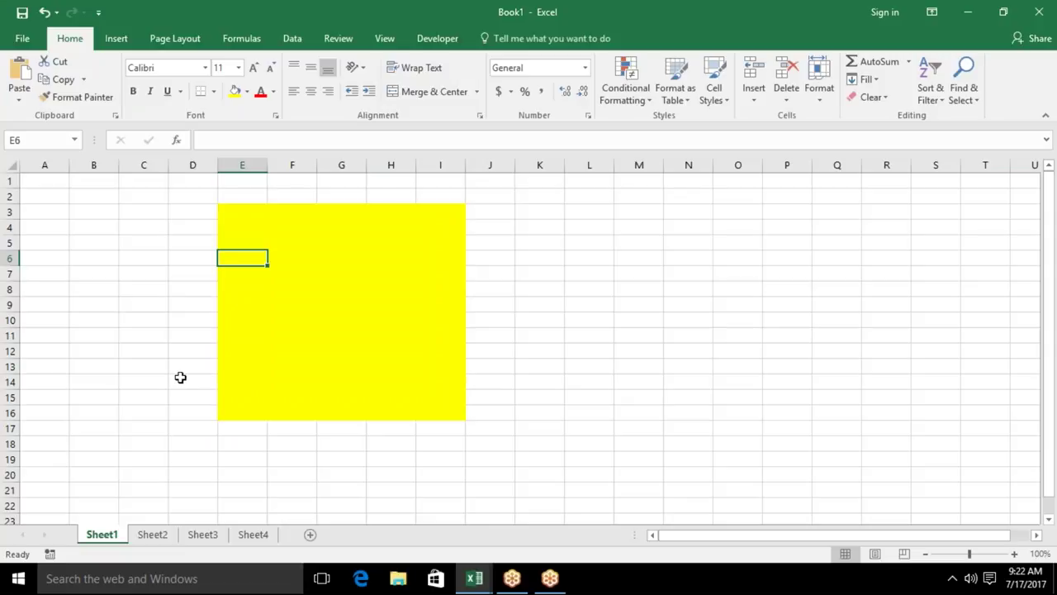
key(alt+Tab)
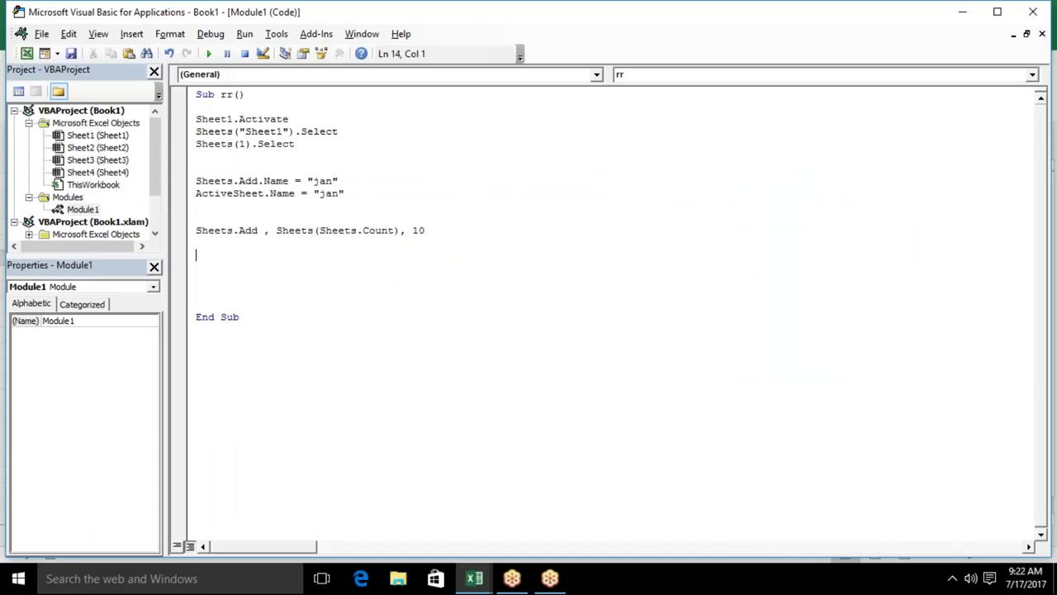
Step: Write a Sheet1.Move line below Sheets.Add using IntelliSense, then switch to Excel
text(sheet)
text(1)
text(.)
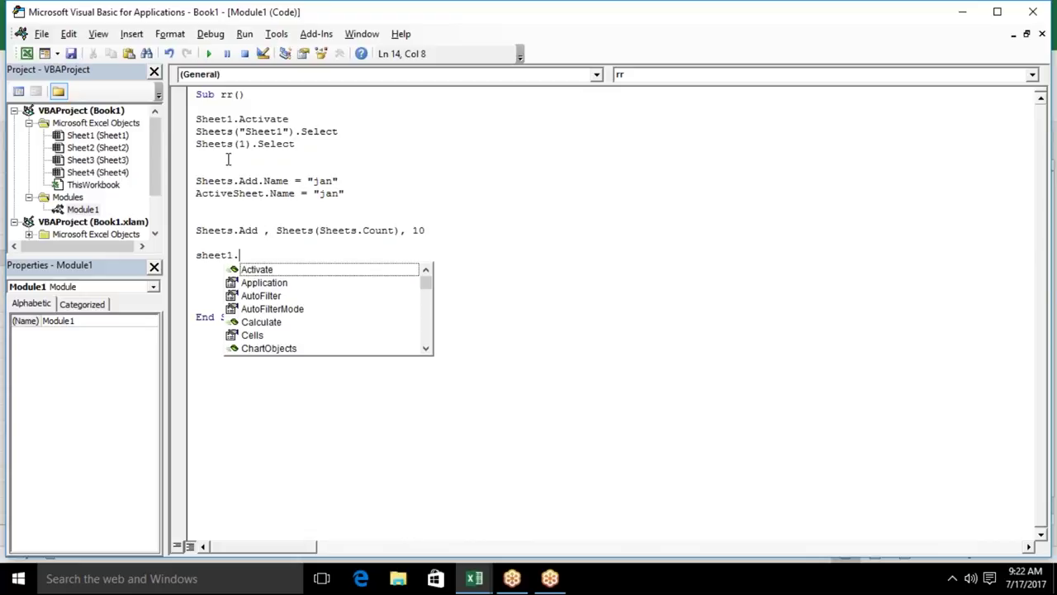
text(mov)
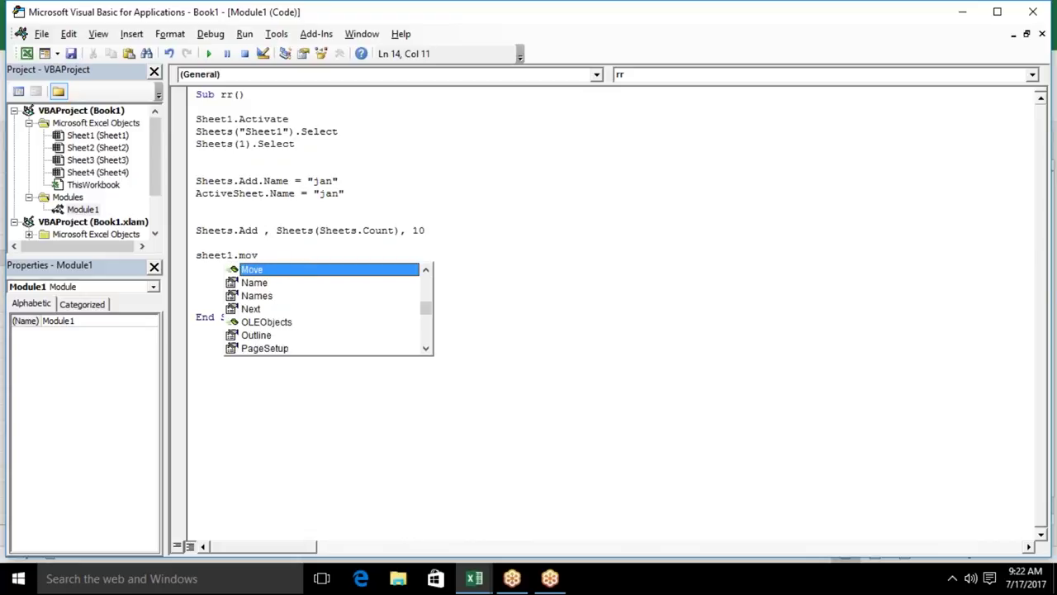
key(Tab)
key(Return)
key(alt+F11)
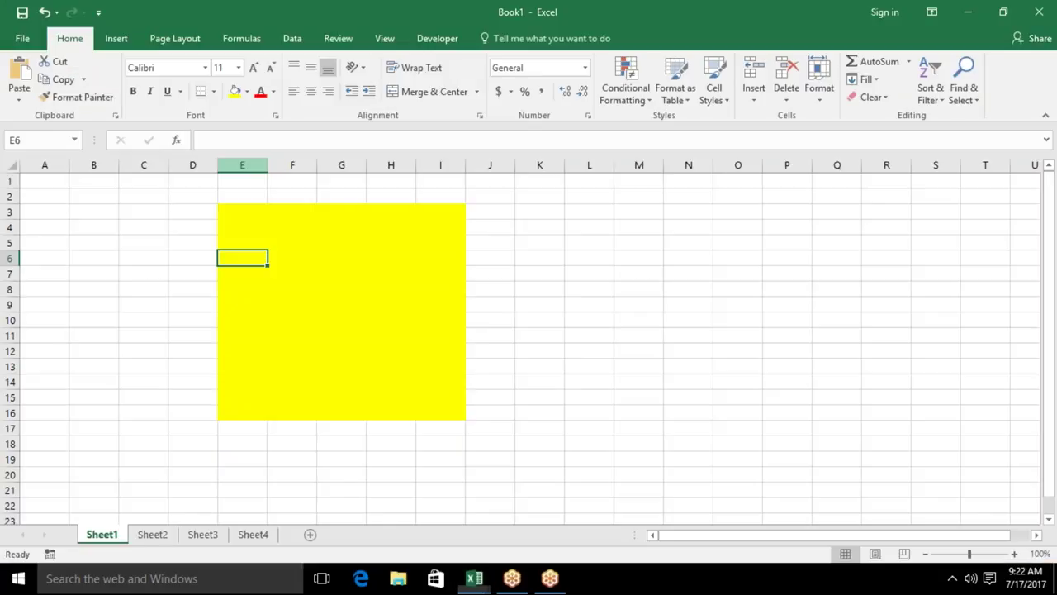
Step: Try moving Sheet1 to a new book via Move or Copy, then cancel and return to the Move line
right_click(92, 535)
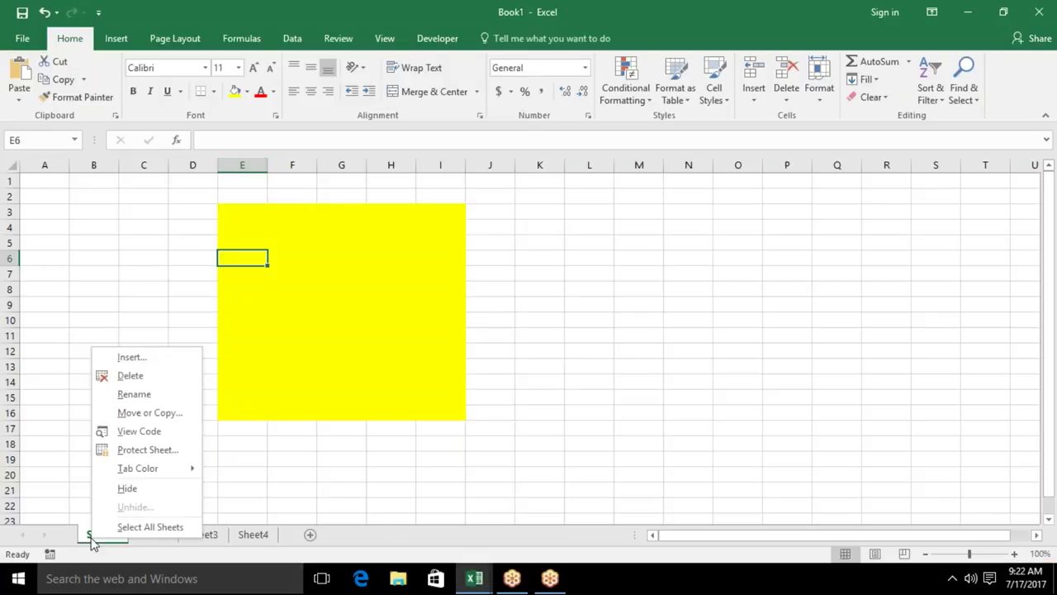
click(141, 412)
click(170, 355)
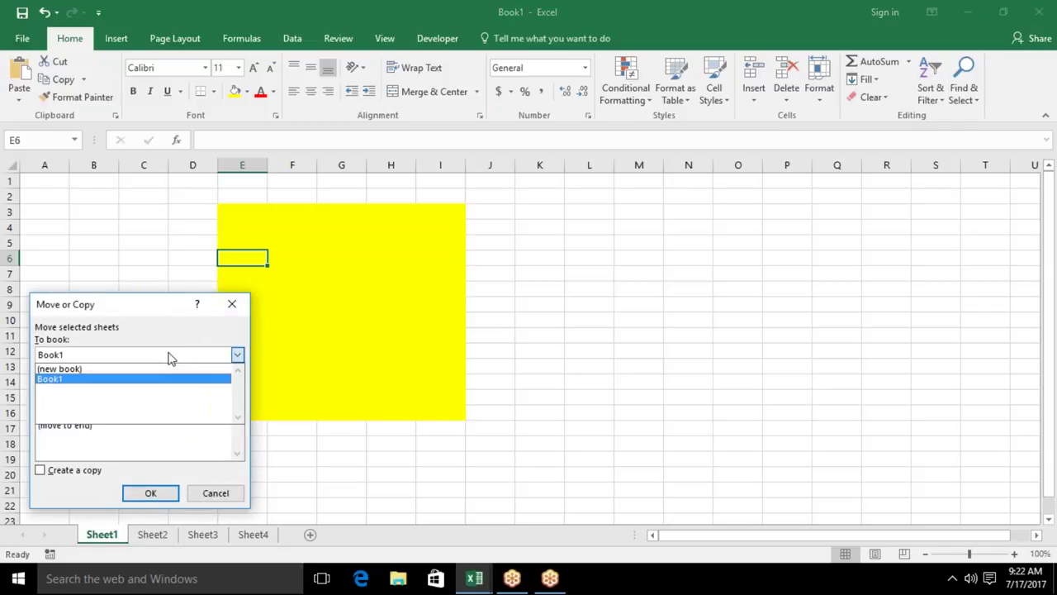
click(170, 370)
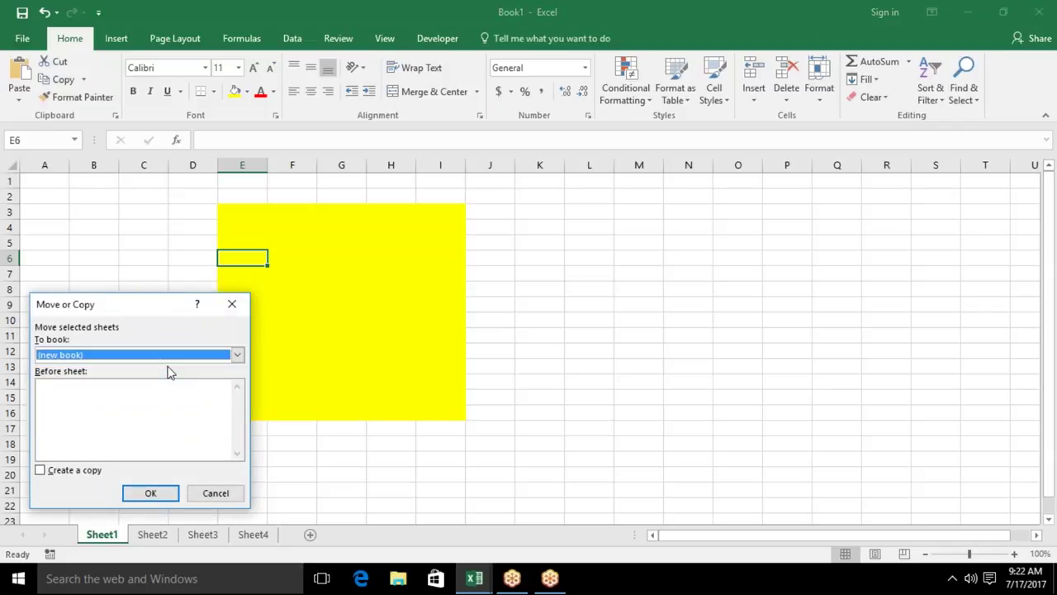
click(164, 493)
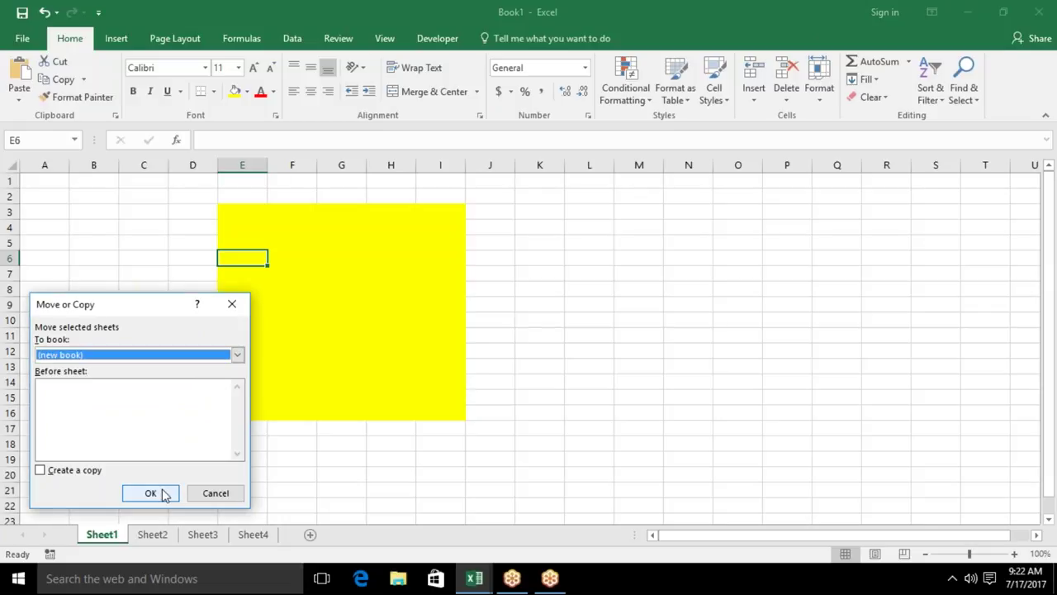
click(211, 494)
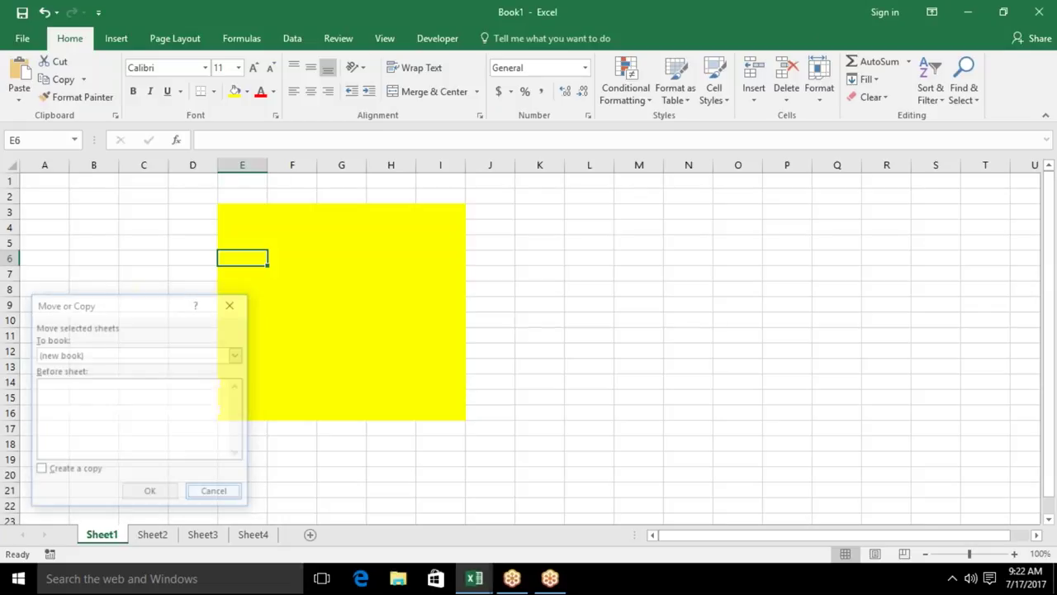
key(alt+Tab)
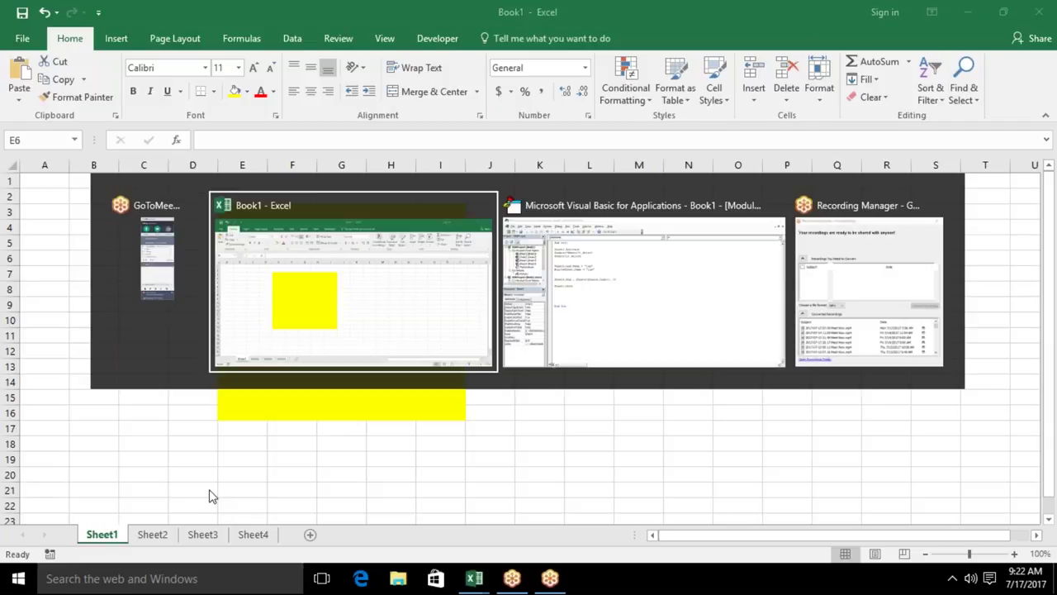
double_click(294, 257)
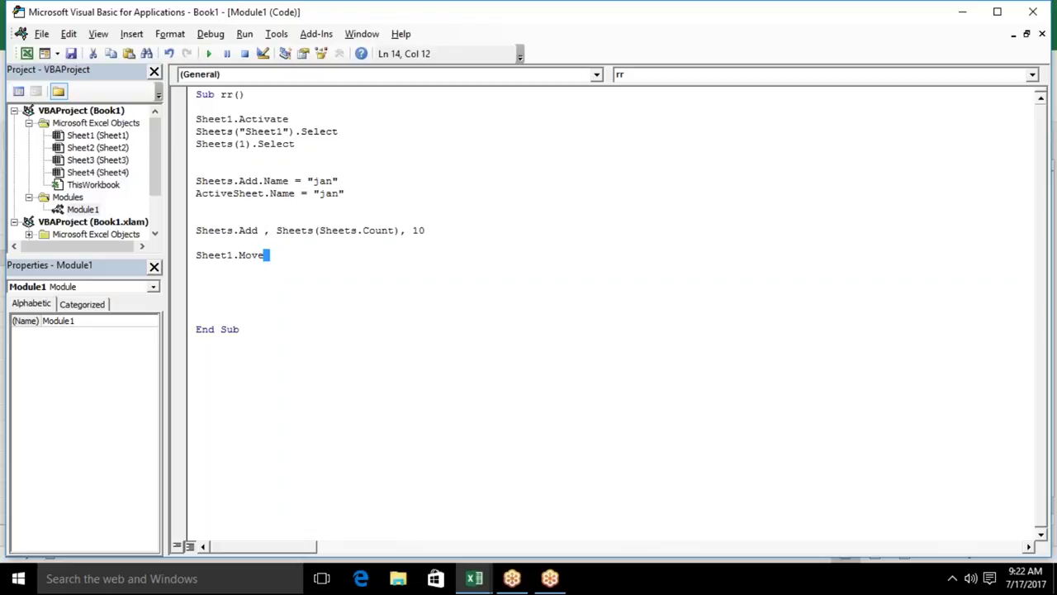
Step: Finish the line as Sheet1.Move Sheets(2) and bring Book1 back to the front
text(sheets()
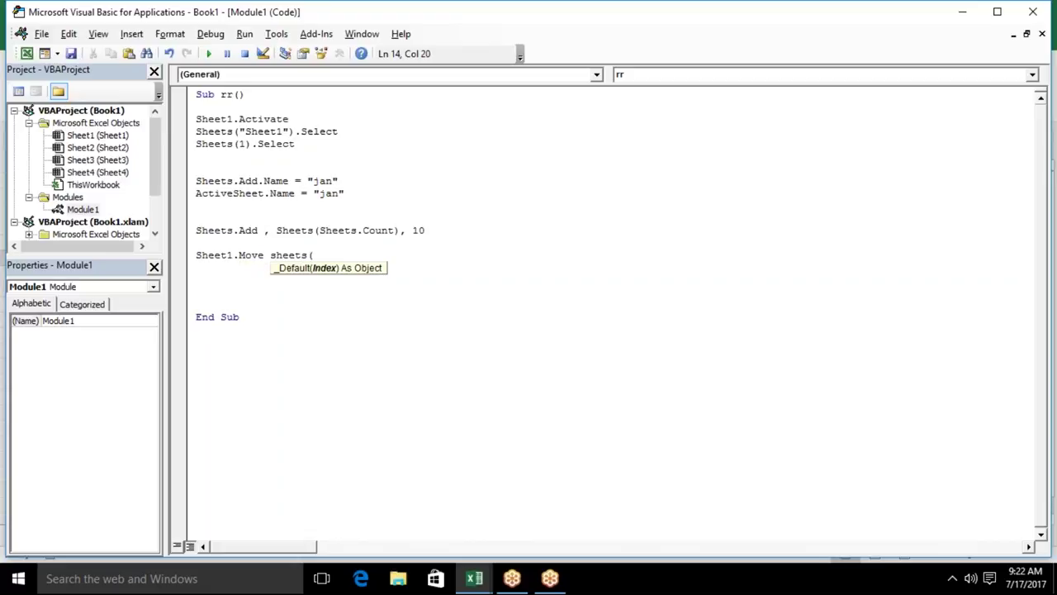
text("2"))
key(BackSpace)
key(BackSpace)
key(BackSpace)
text(2)
text())
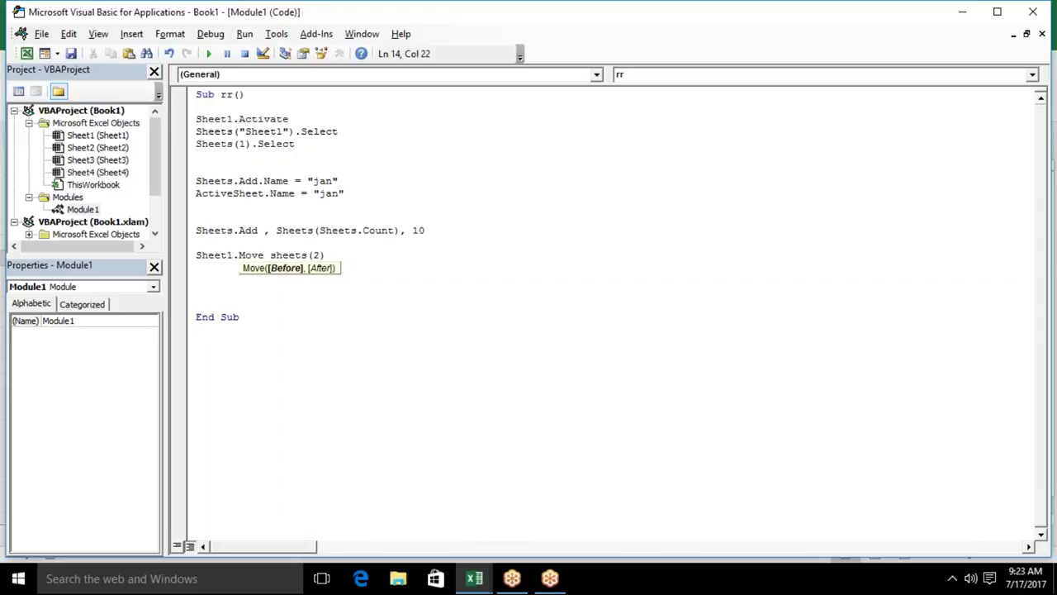
click(197, 279)
key(alt+Tab)
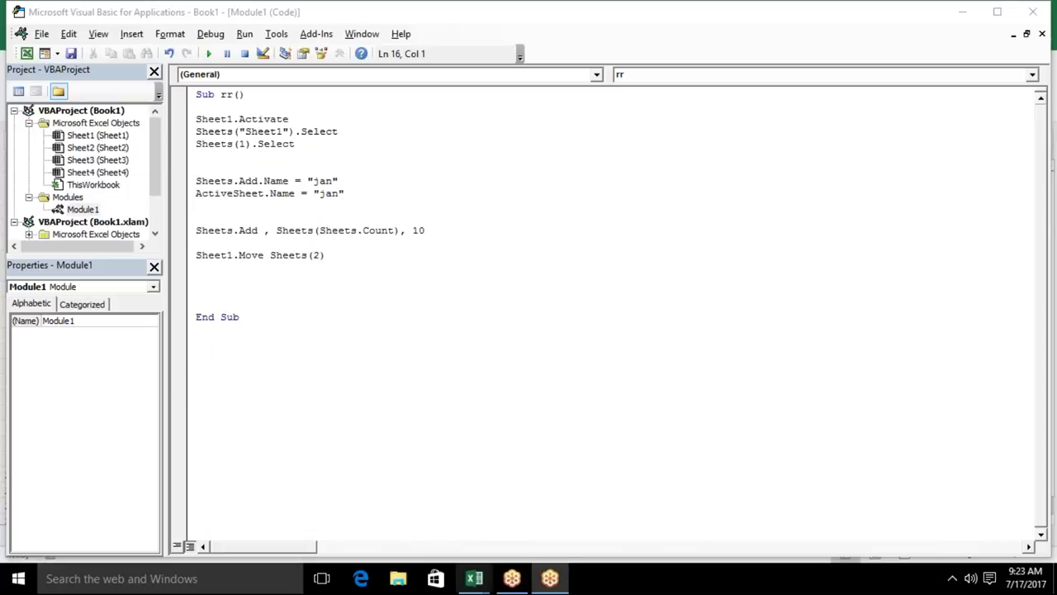
mouse_move(479, 583)
click(434, 549)
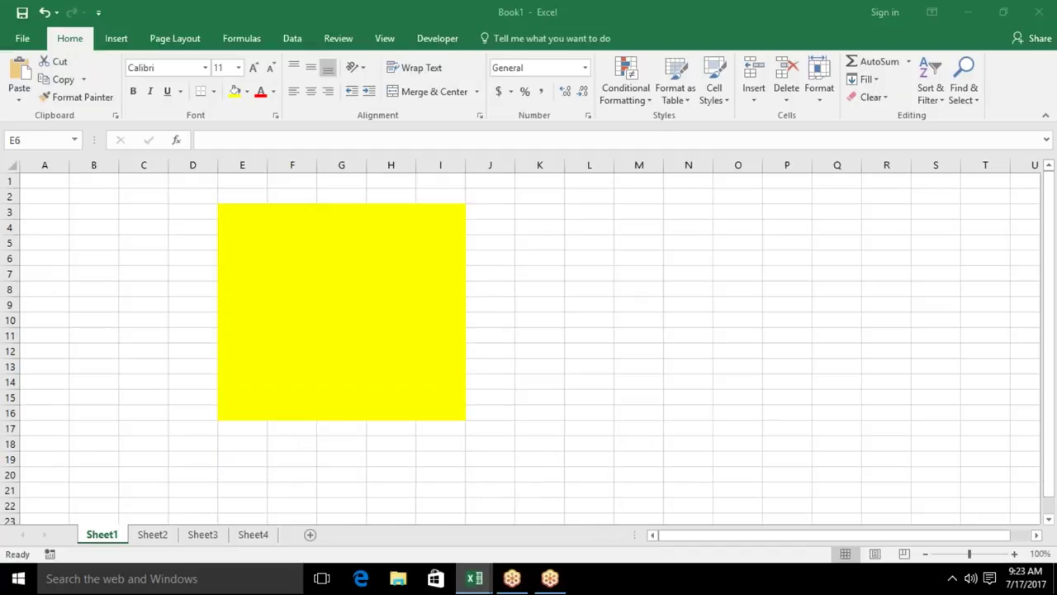
Step: Add Sheet3 to Book2 with the new-sheet button, then return to the VBA editor
key(alt+Tab)
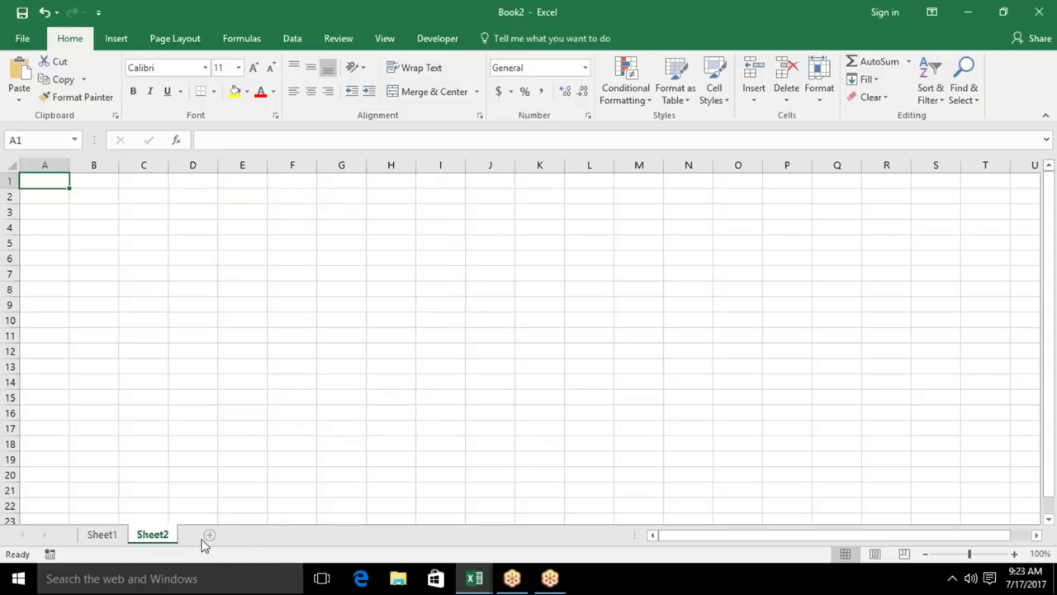
click(208, 535)
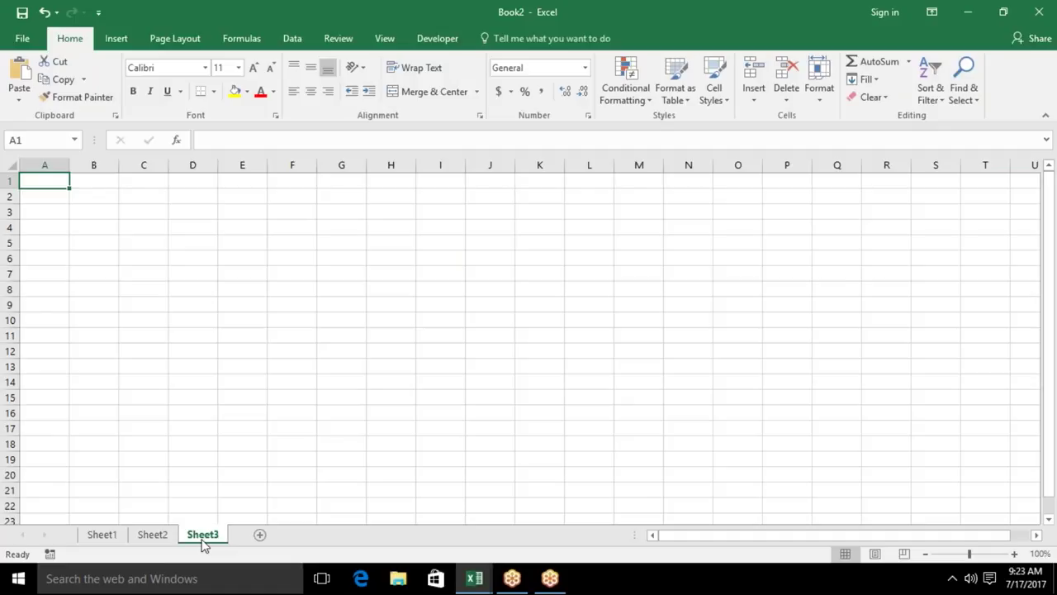
key(alt+Tab)
key(alt+Tab)
key(alt+Tab)
key(alt+Tab)
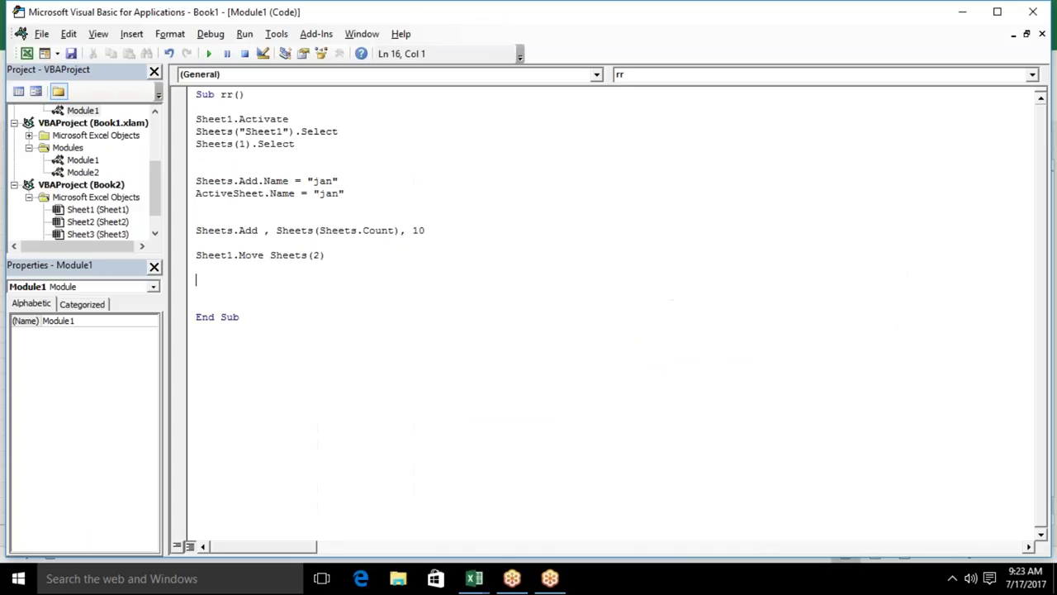
Step: Insert Workbooks("Book2.xlsm"). before Sheets(2) on the Move line
click(273, 258)
text(workbooks()
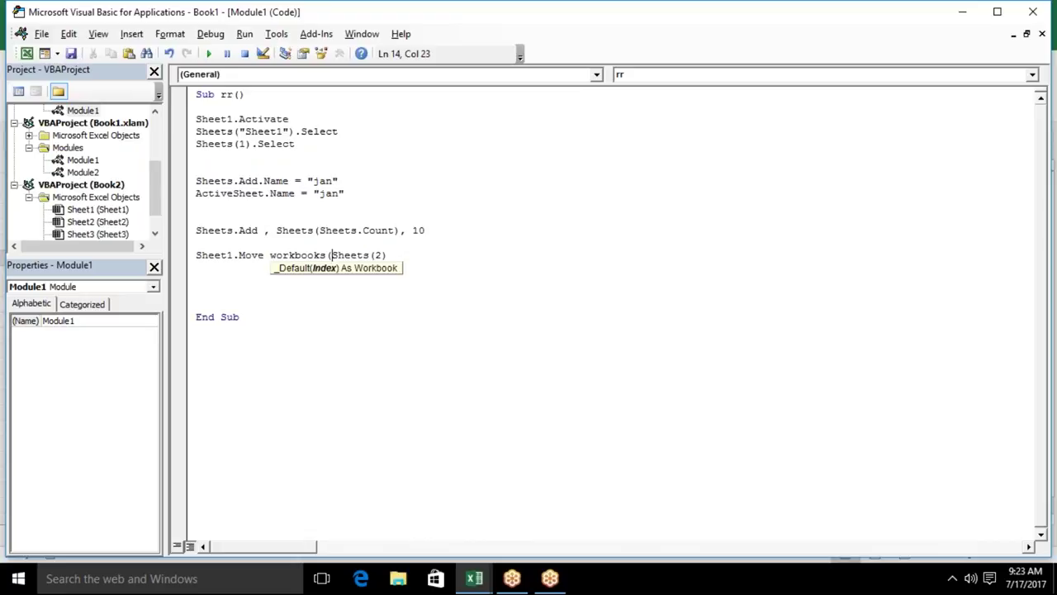
text("Book)
text(2.xlsm"))
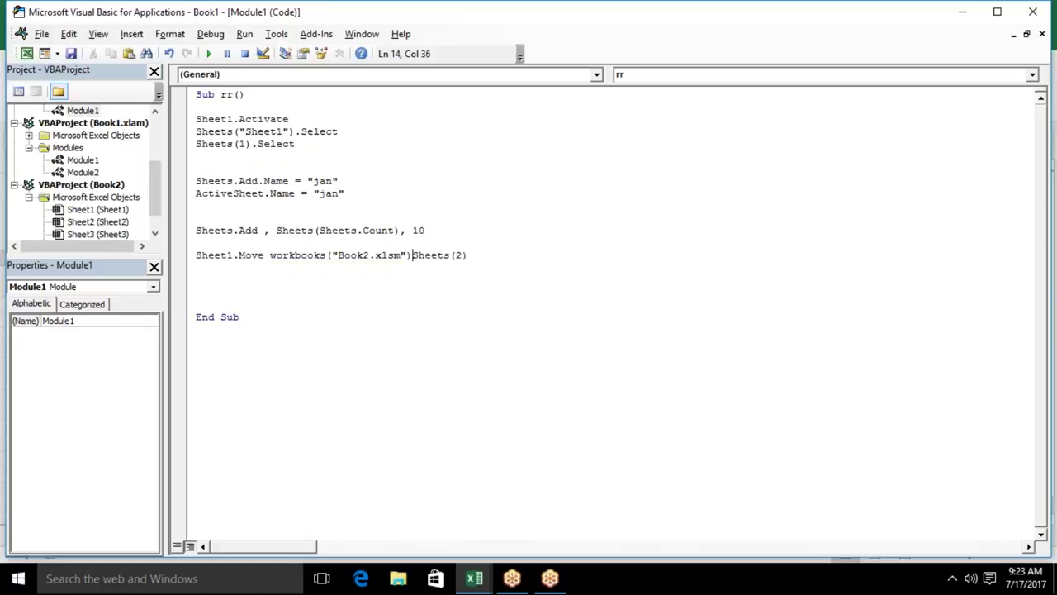
text(.)
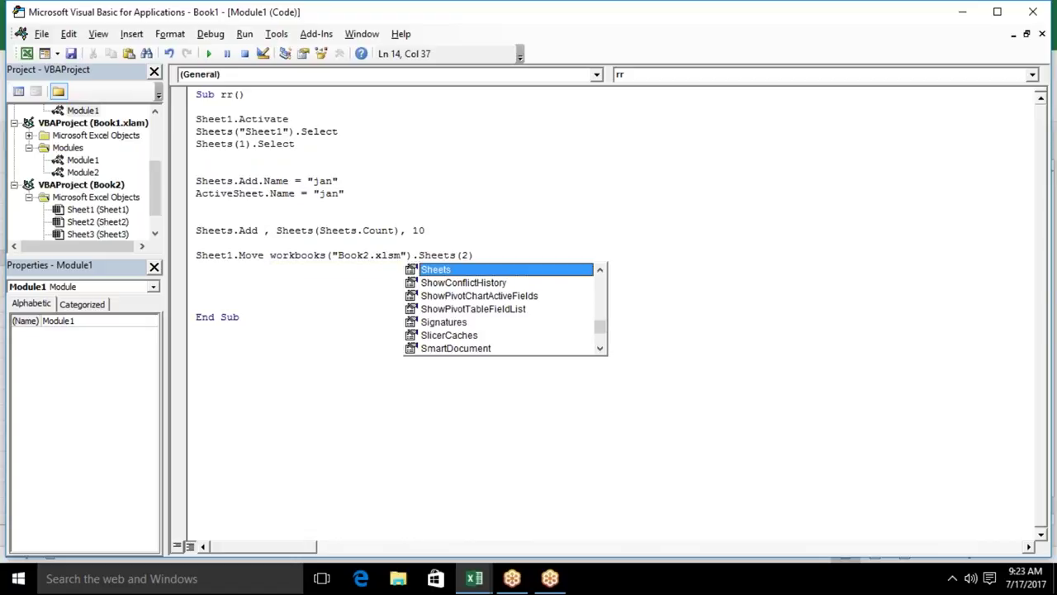
click(278, 275)
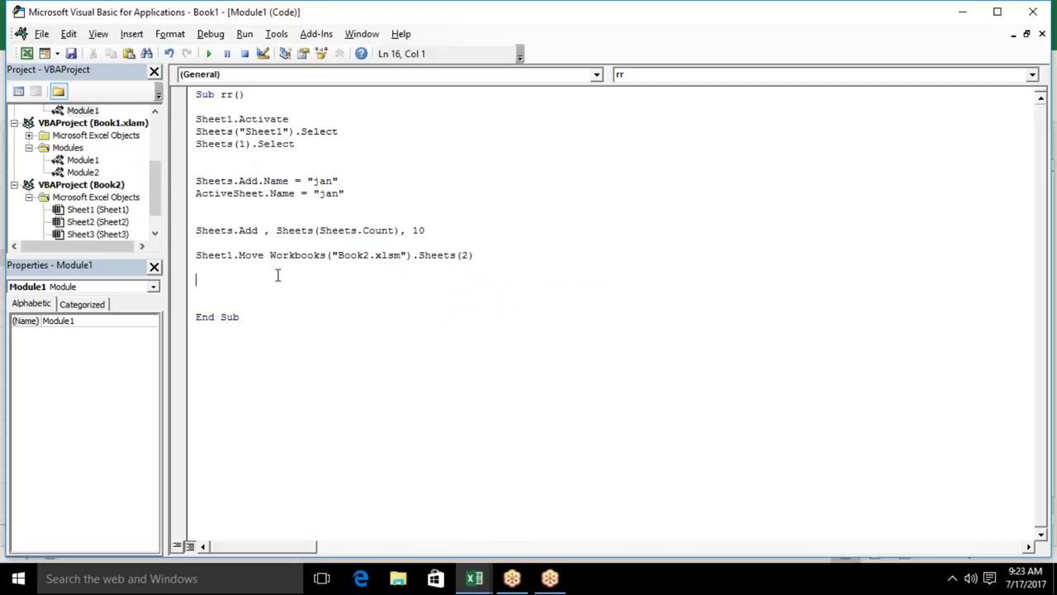
Step: Start a new sheet1.copy line below the Move statement
key(Up)
text(sheet)
text(10=)
key(BackSpace)
key(BackSpace)
text(.copy)
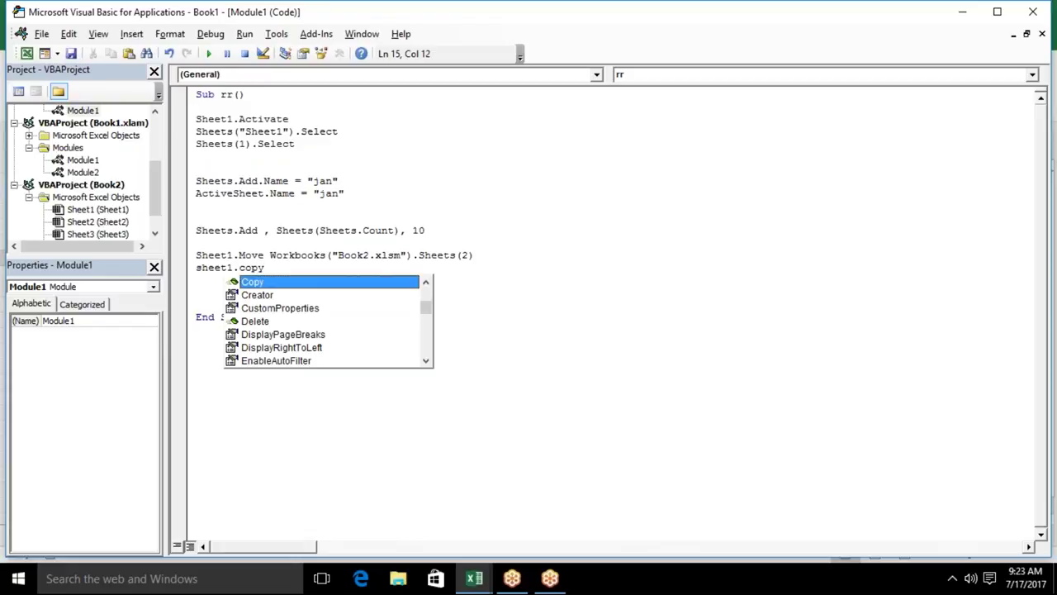
Step: Reuse the Move line's Book2 destination to complete Sheet1.Copy Workbooks("Book2.xlsm").Sheets(2)
key(Tab)
click(278, 289)
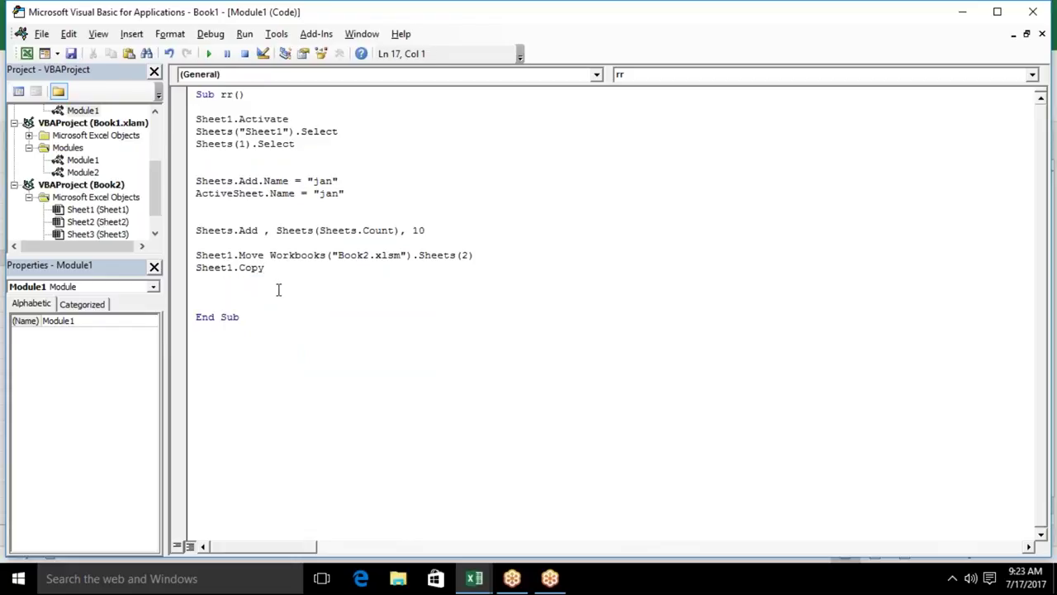
mouse_move(270, 255)
mouse_down()
mouse_move(439, 241)
mouse_move(523, 254)
mouse_up()
key(ctrl+c)
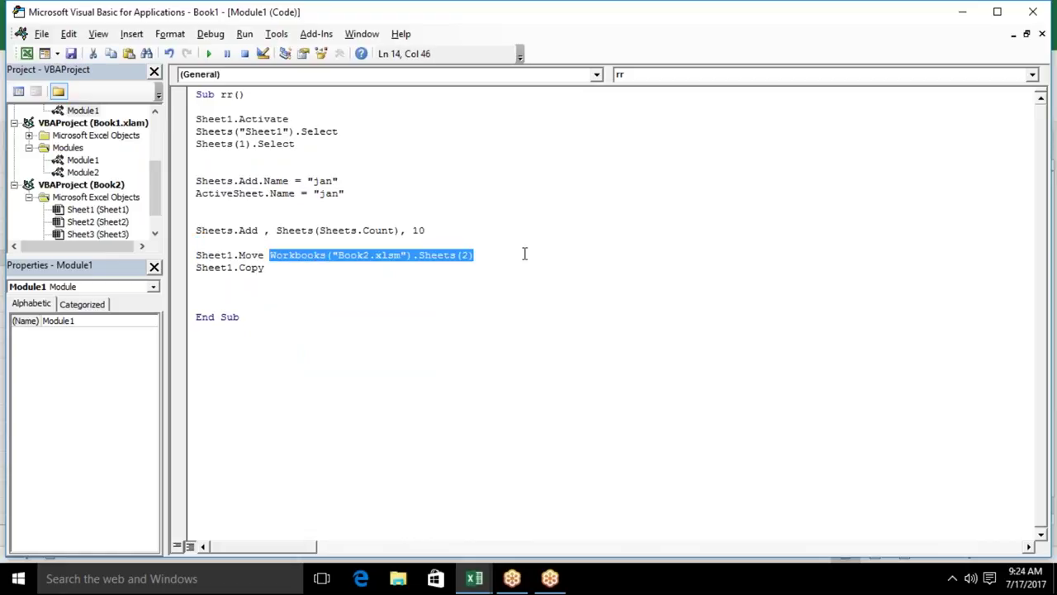
click(341, 266)
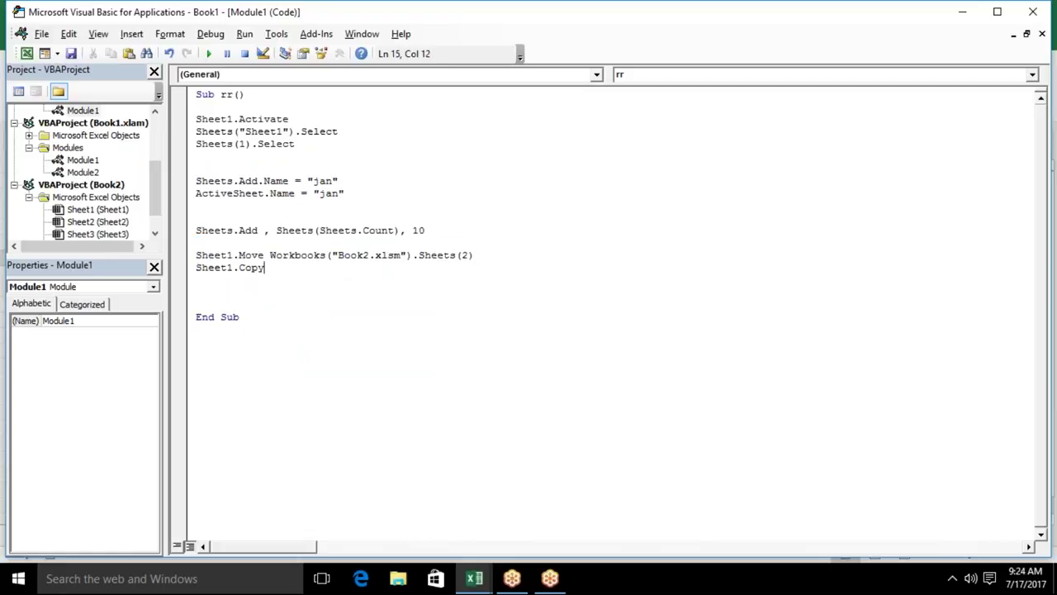
key(ctrl+v)
click(347, 340)
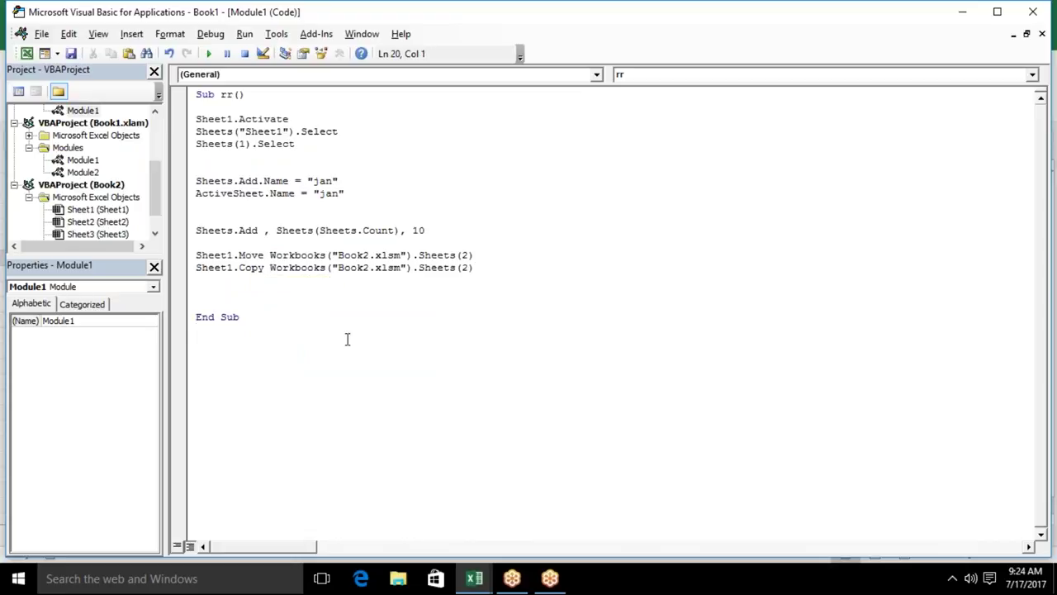
drag(411, 269, 268, 271)
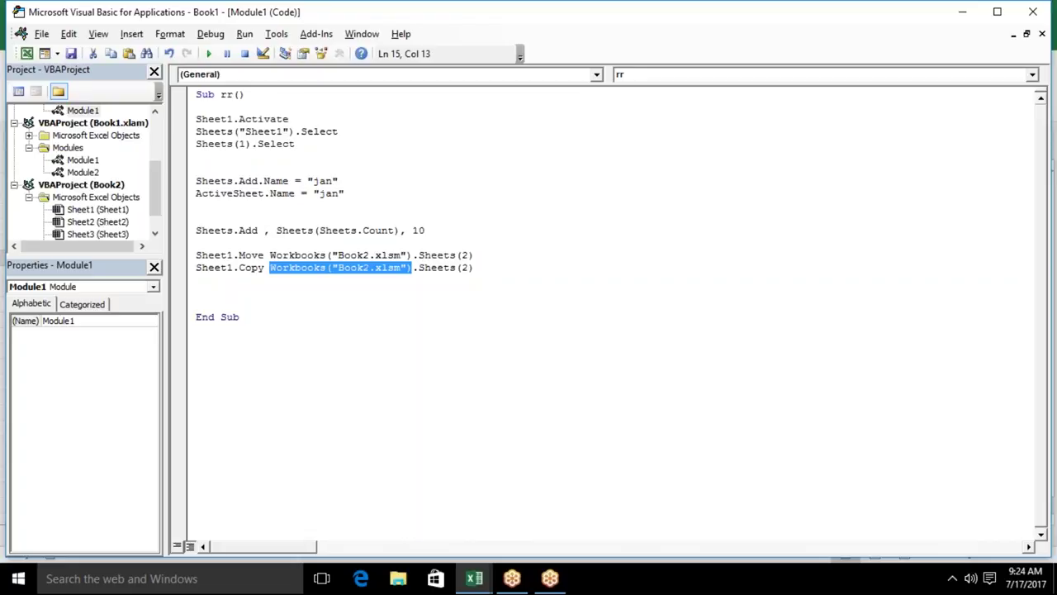
Step: Add a blank line and a sheet1.Delete statement after the copy line, then switch to Book1
click(265, 283)
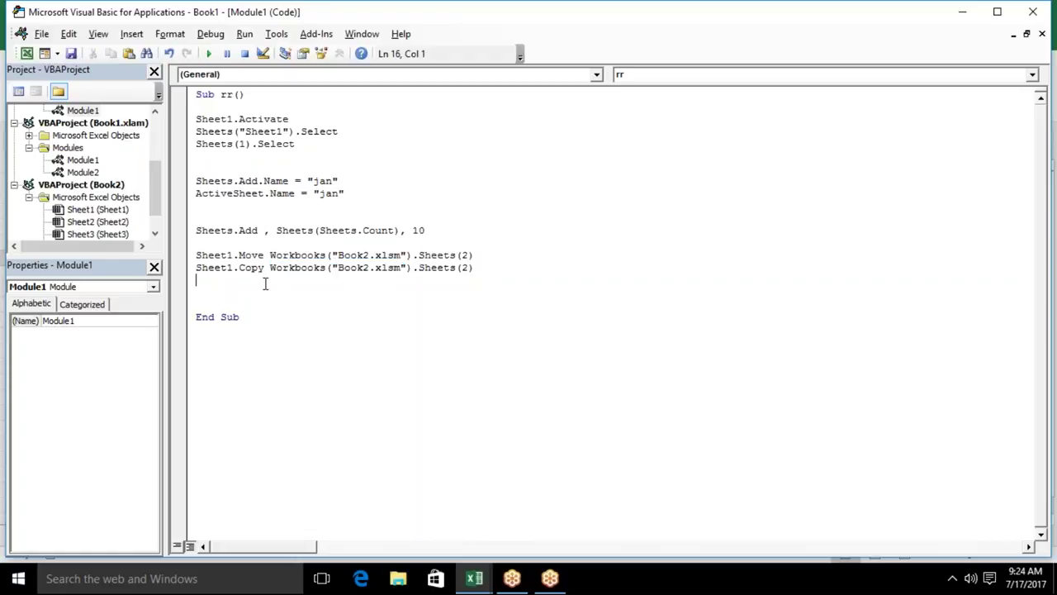
key(Return)
text(sheet1.de)
key(Tab)
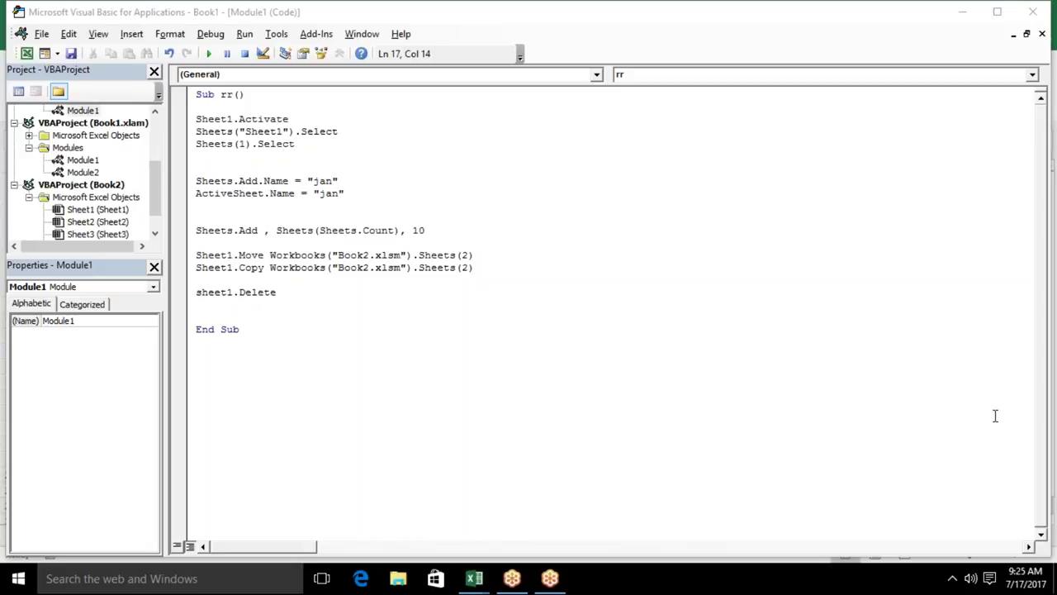
key(alt+Tab)
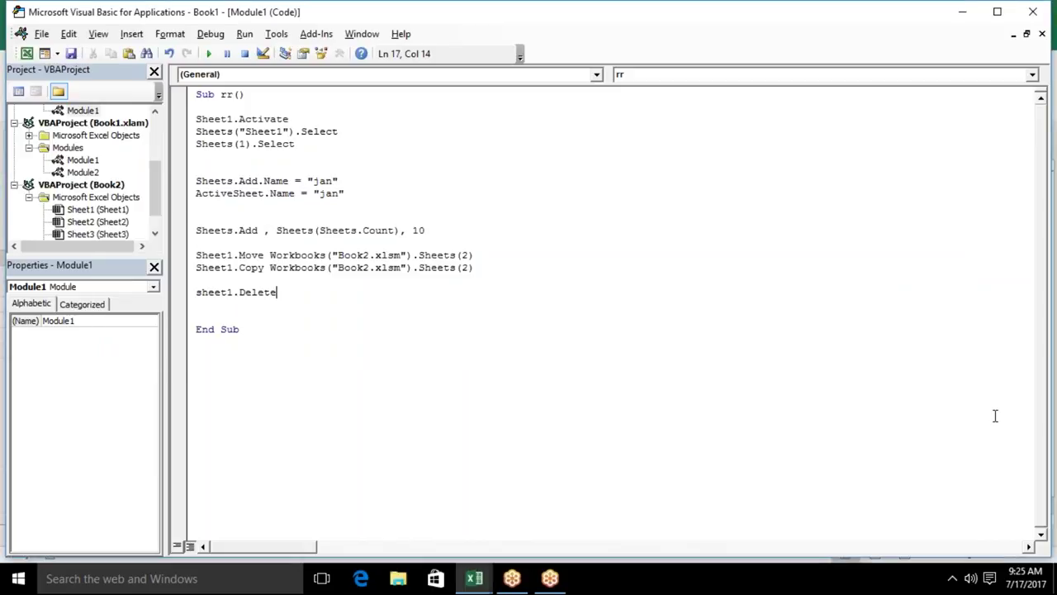
key(alt+Tab)
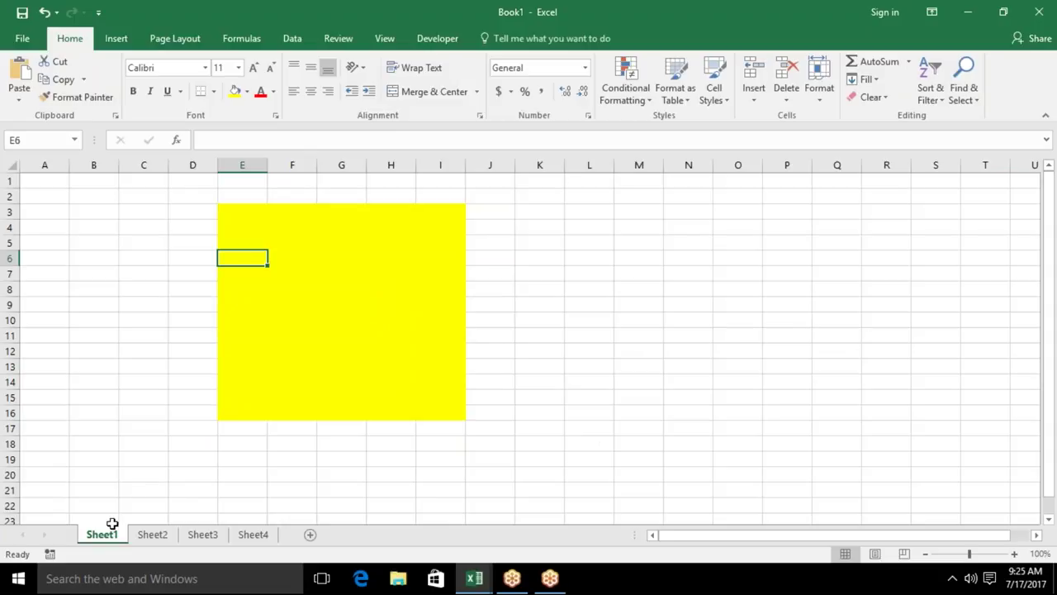
Step: Choose Delete on the Sheet1 tab, then dismiss the warning so Sheet1 remains
right_click(111, 532)
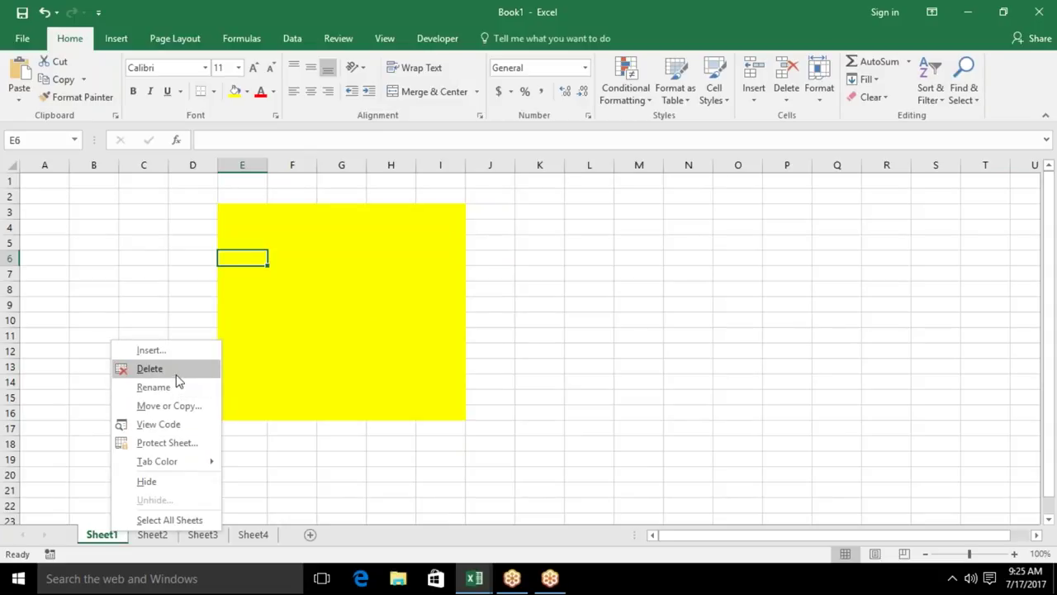
click(149, 369)
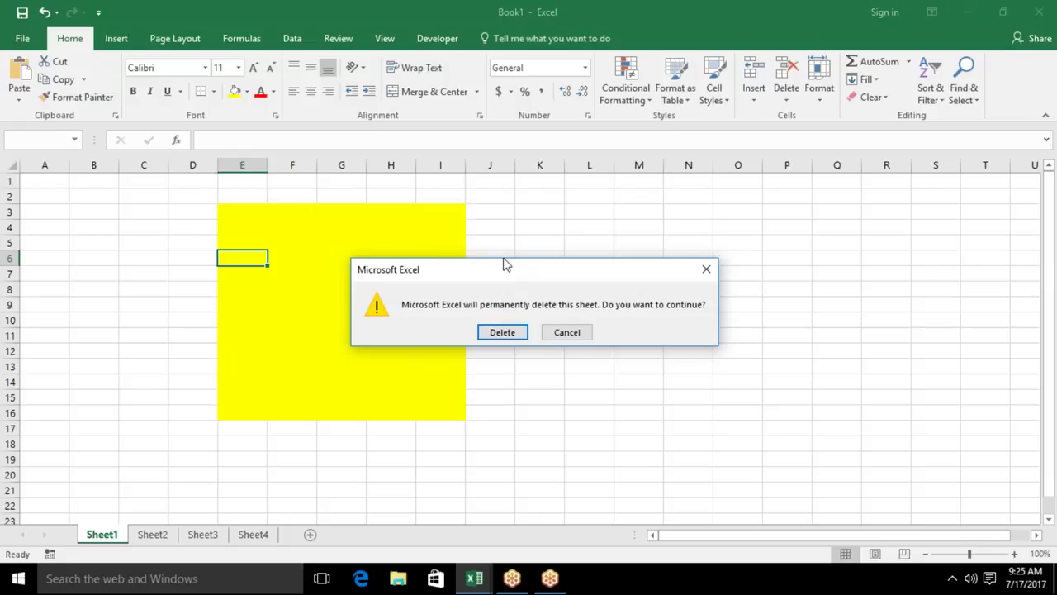
drag(506, 264, 385, 219)
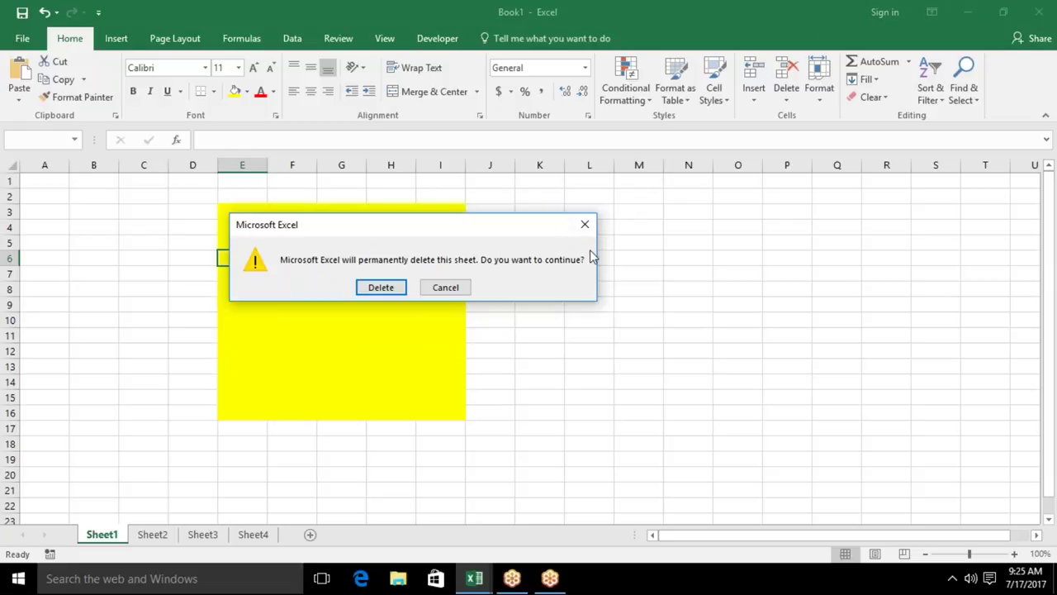
click(585, 224)
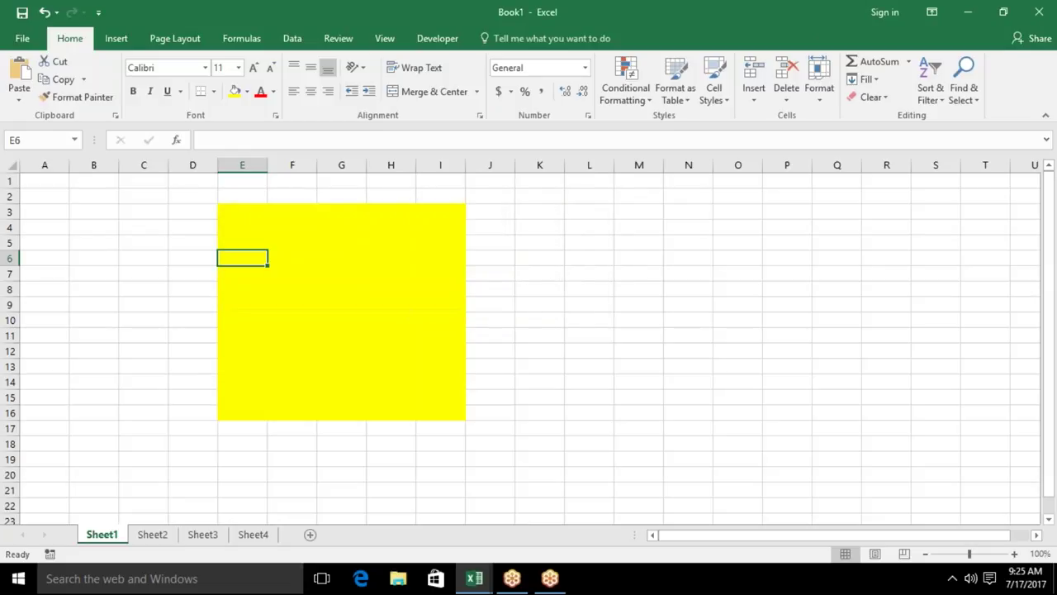
Step: Insert Application.DisplayAlerts = False on a new line above Sheet1.Delete
key(Home)
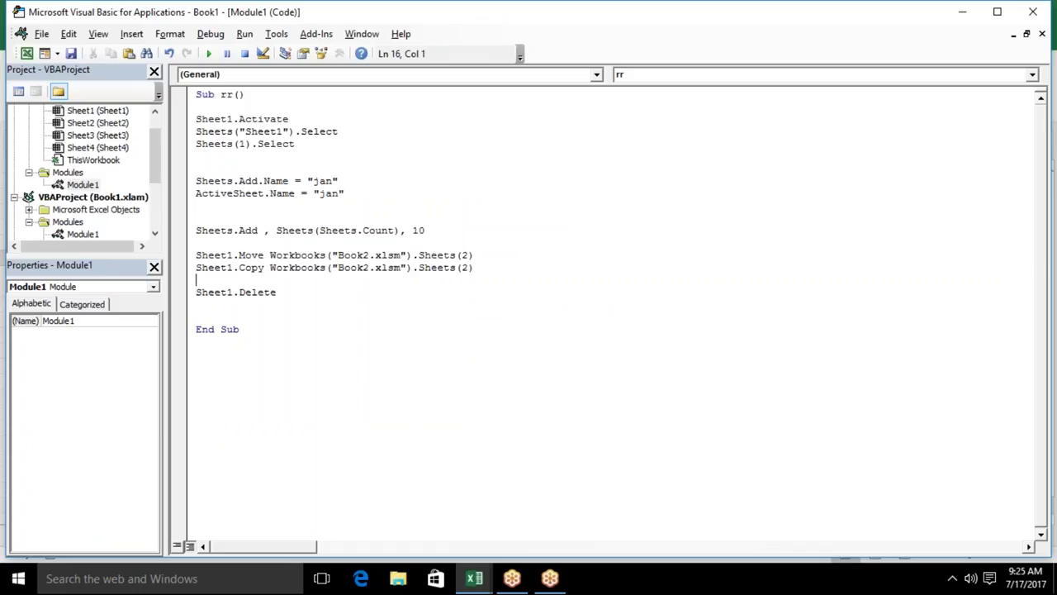
key(Return)
key(Up)
text(application.disp)
key(Tab)
text(=fa)
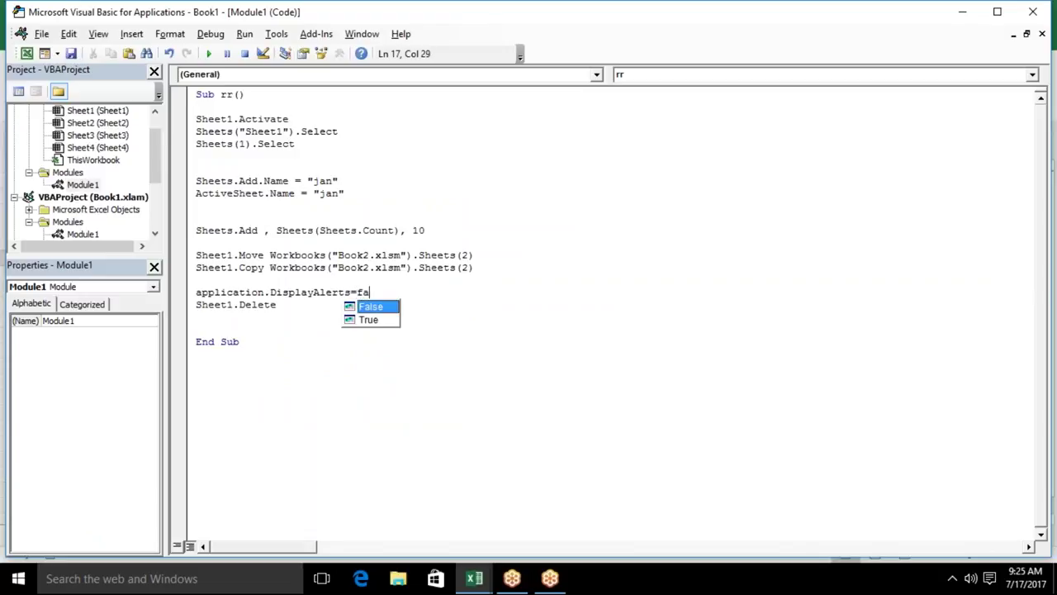
key(Tab)
Step: Select the DisplayAlerts and Sheet1.Delete lines together
key(Down)
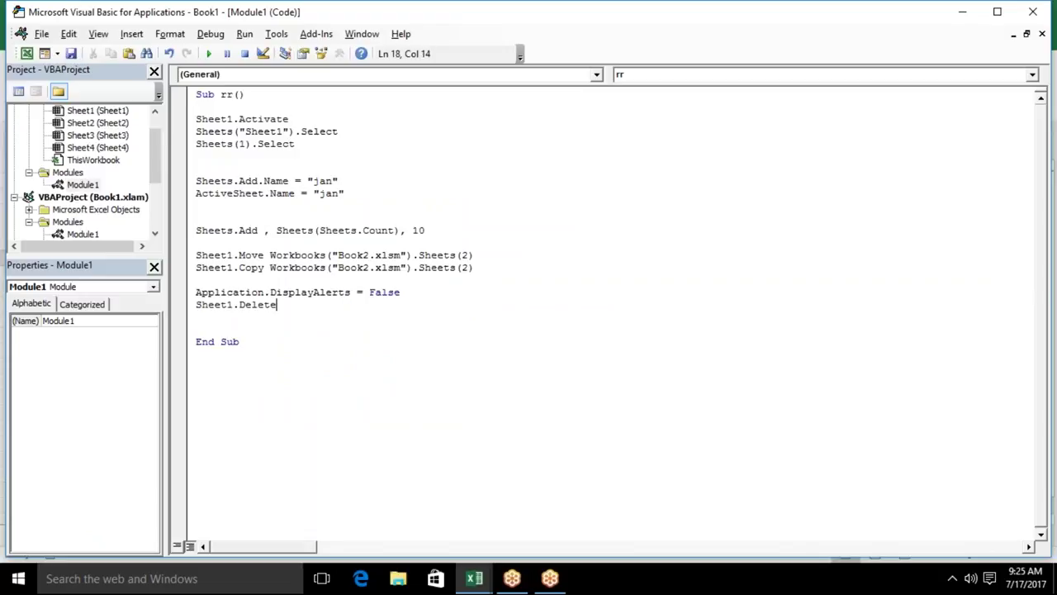
key(Up)
key(Left)
key(Left)
key(Left)
key(Left)
key(Left)
key(Left)
key(Left)
key(Left)
key(Left)
key(Left)
key(Home)
key(shift+Down)
key(shift+Down)
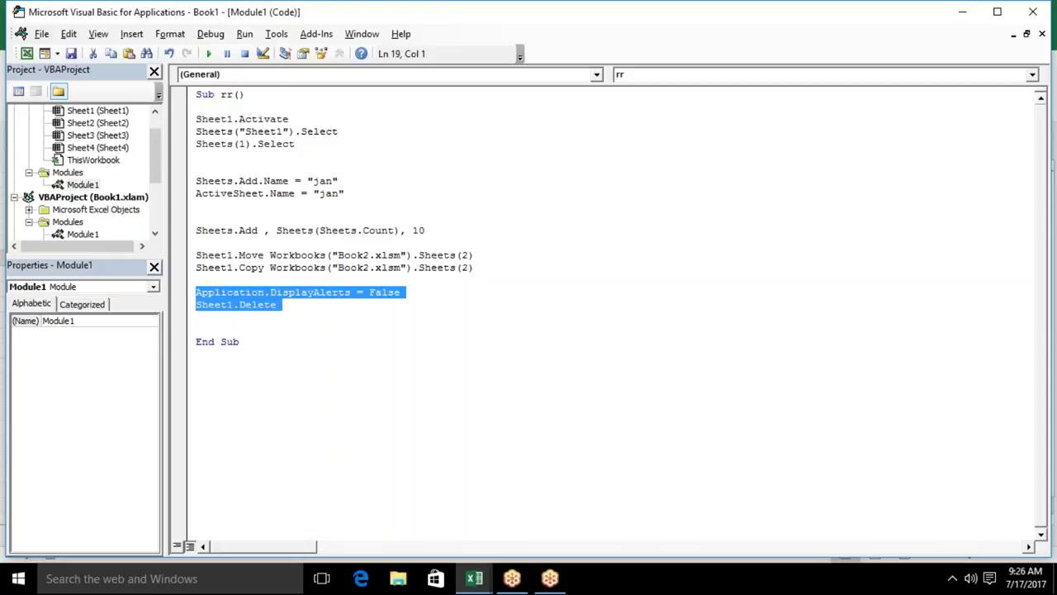
Step: Add a blank line above End Sub and place the cursor on it after Sheet1.Delete
key(shift+Up)
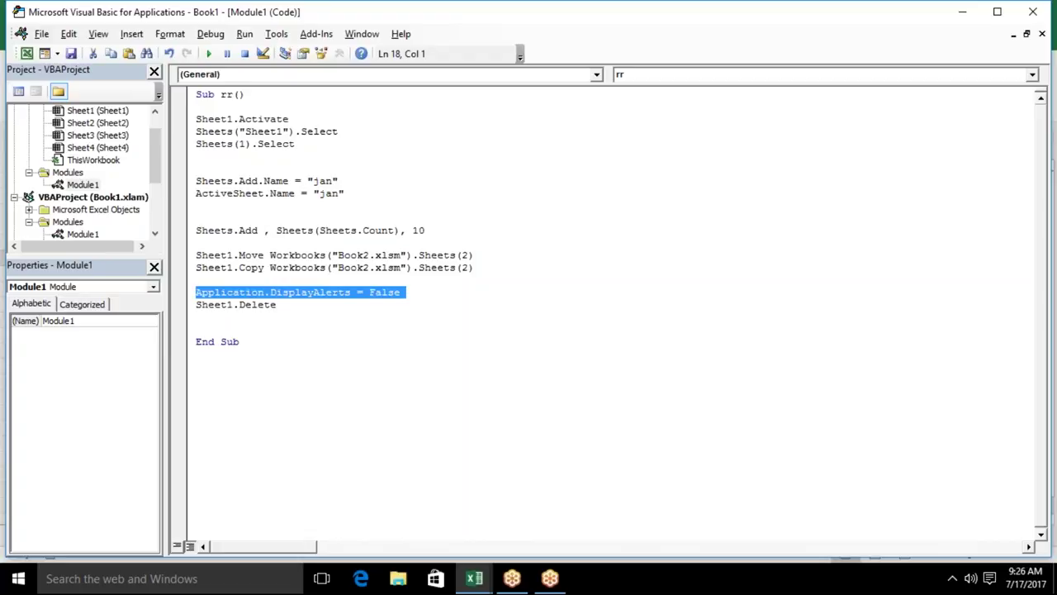
key(Down)
key(Down)
key(Down)
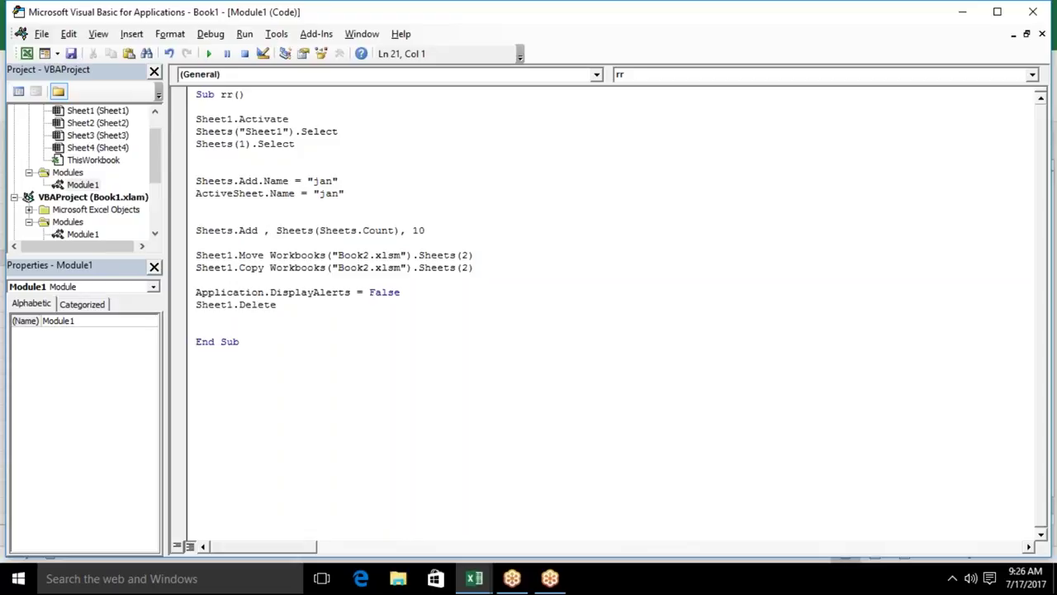
key(Return)
key(Up)
click(196, 328)
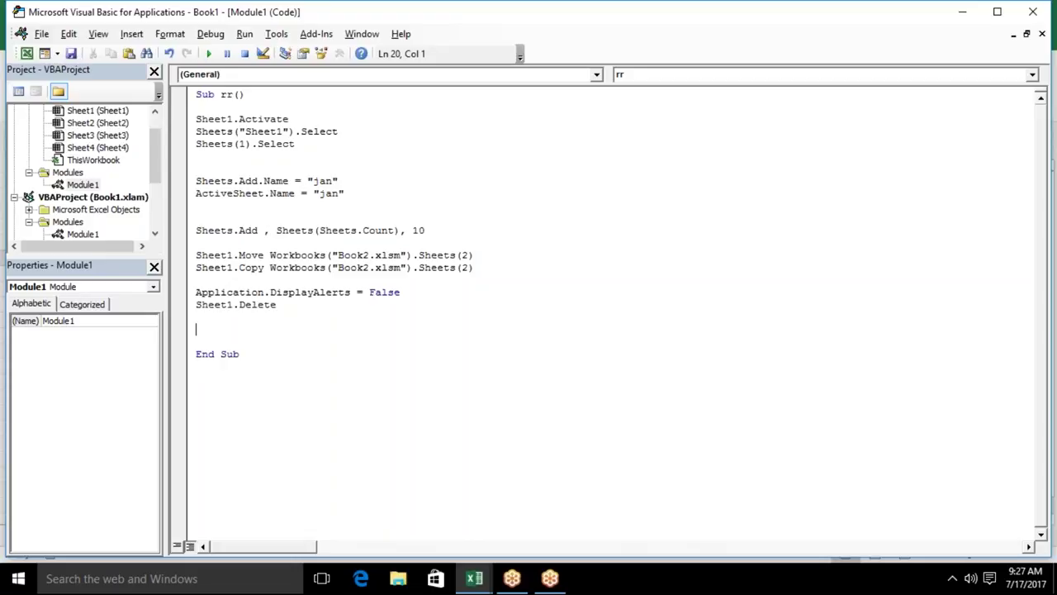
Step: Add Sheet1.Visible = xlSheetHidden after Sheet1.Delete, then bring the Book1 workbook forward
text(sheet1)
text(.vi)
key(Tab)
text(=)
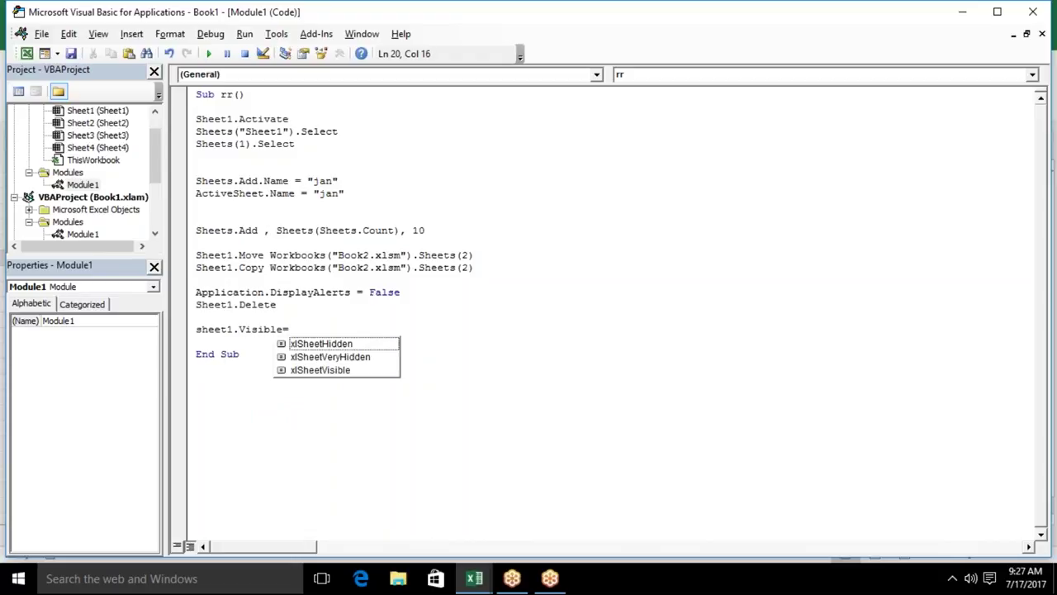
key(Down)
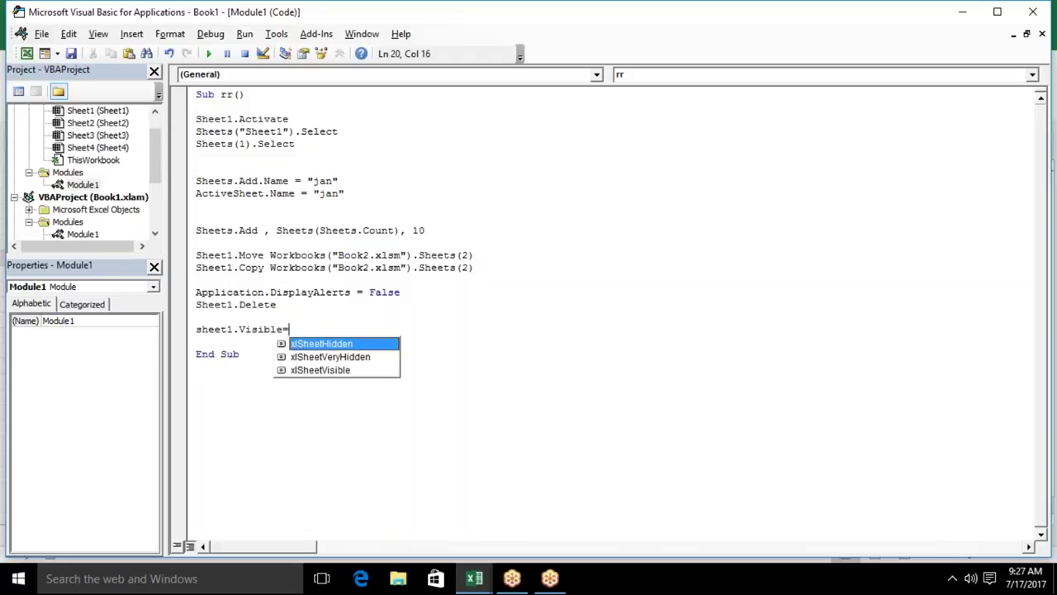
key(Return)
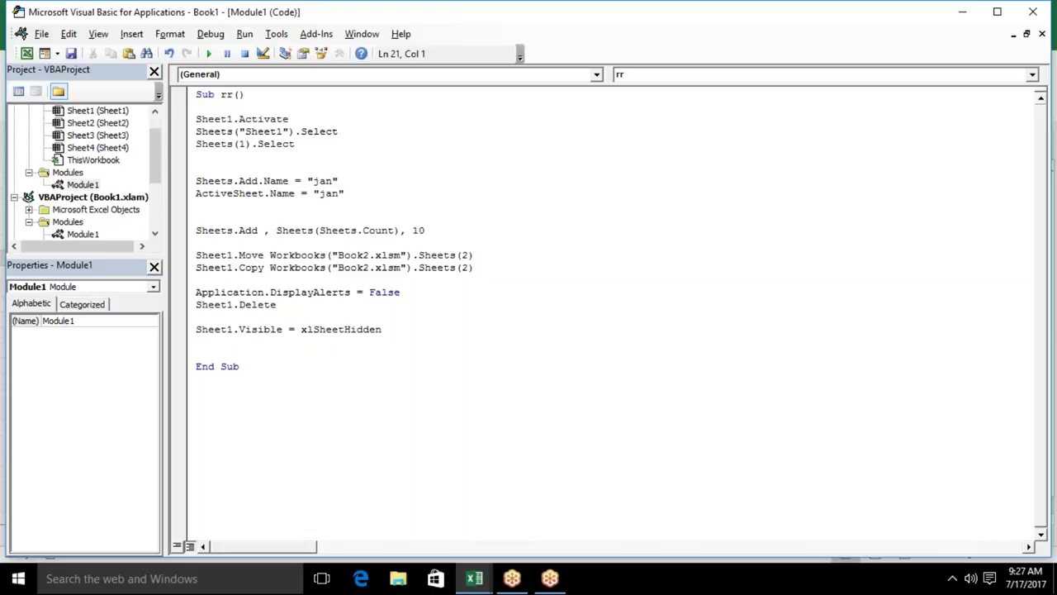
key(alt+Tab)
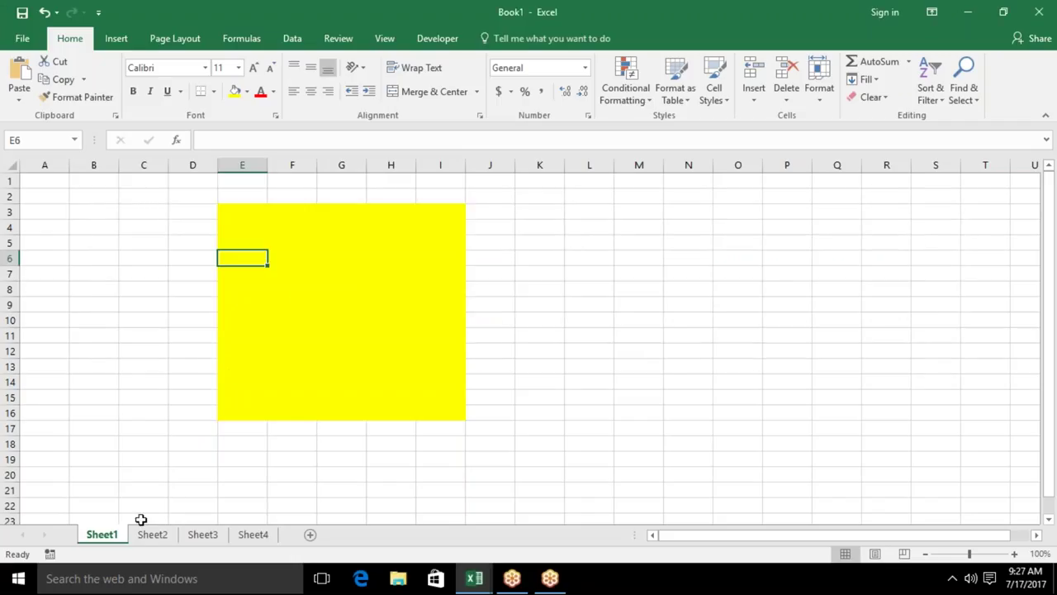
right_click(89, 535)
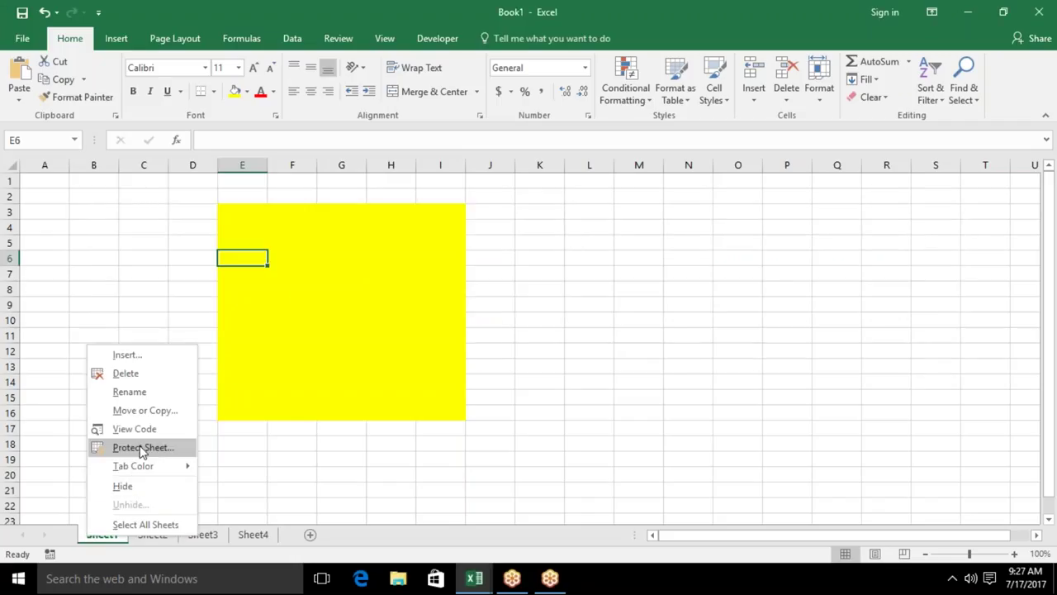
click(134, 485)
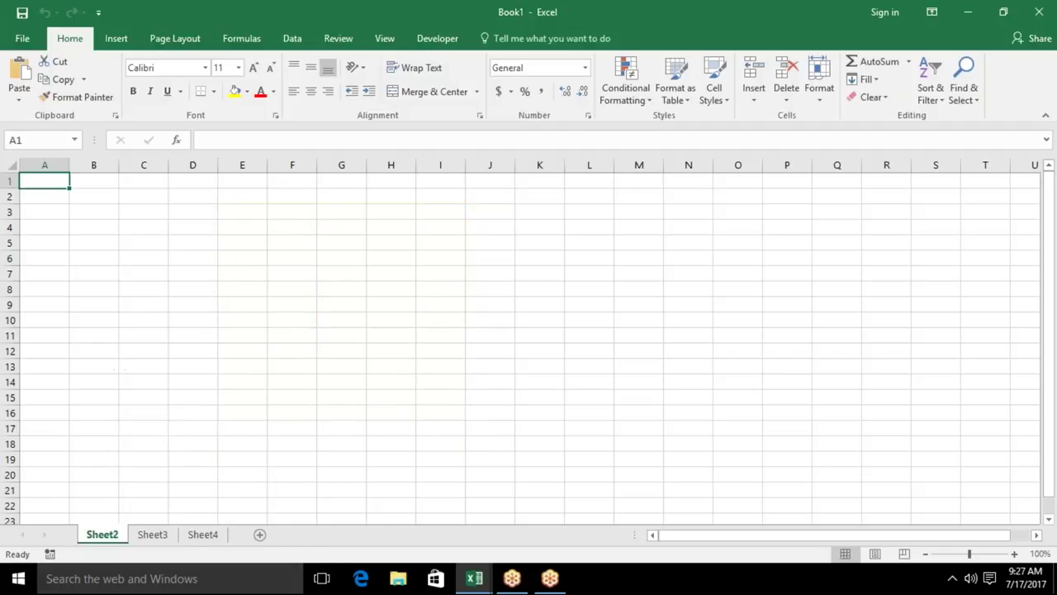
right_click(105, 538)
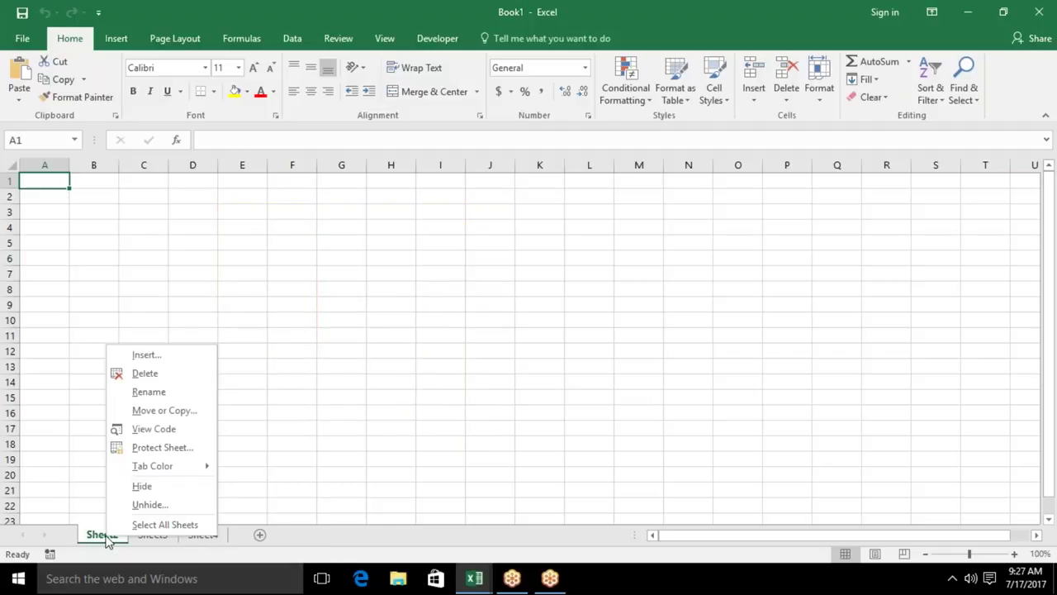
click(130, 503)
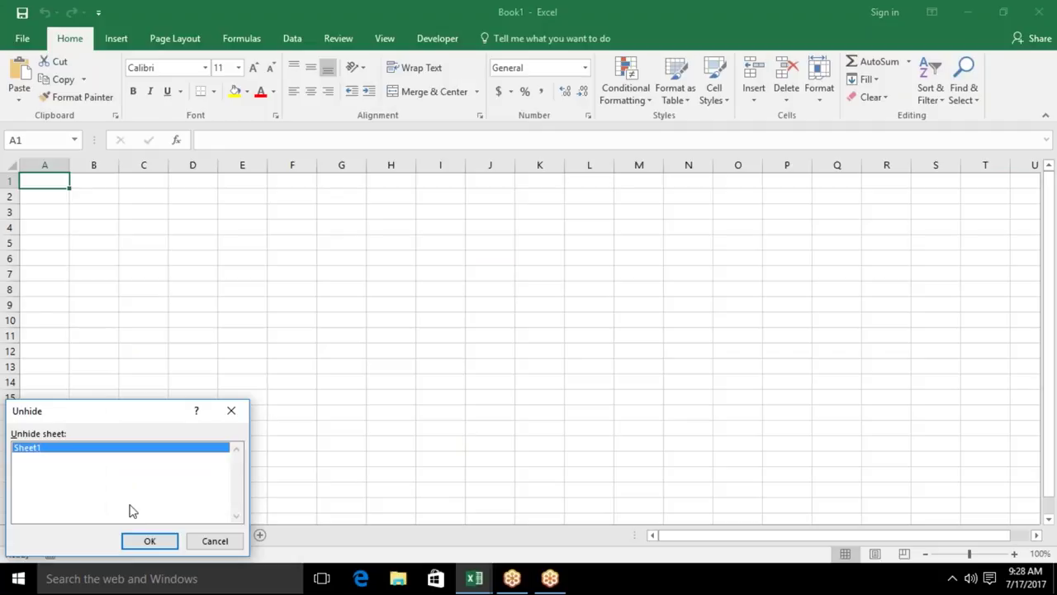
click(145, 541)
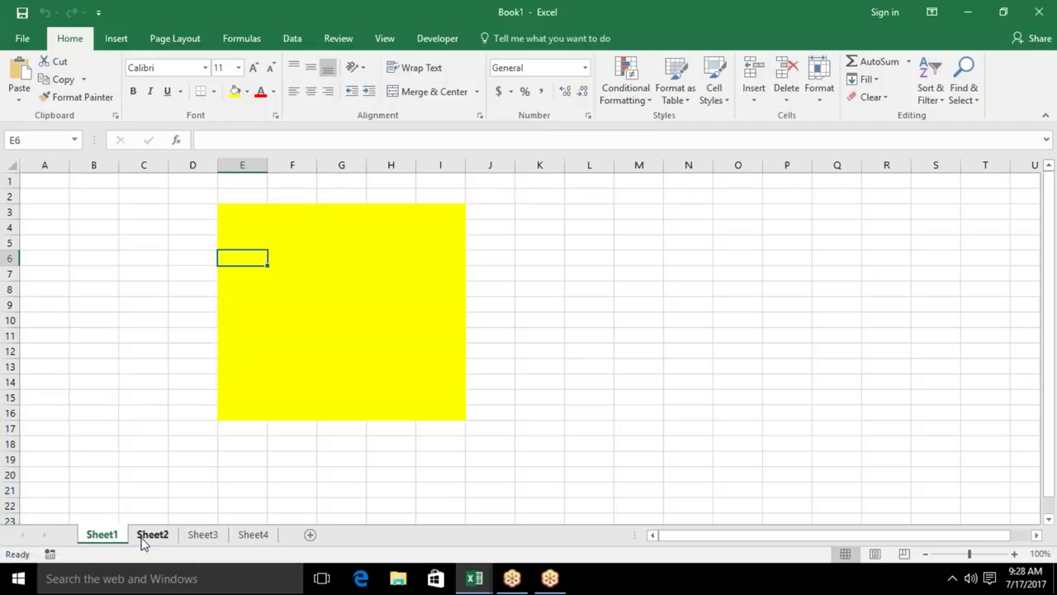
key(alt+F11)
click(382, 328)
Step: Change the Sheet1.Visible value from xlSheetHidden to xlSheetVeryHidden
key(BackSpace)
key(BackSpace)
key(BackSpace)
key(BackSpace)
key(BackSpace)
key(BackSpace)
key(BackSpace)
text(=)
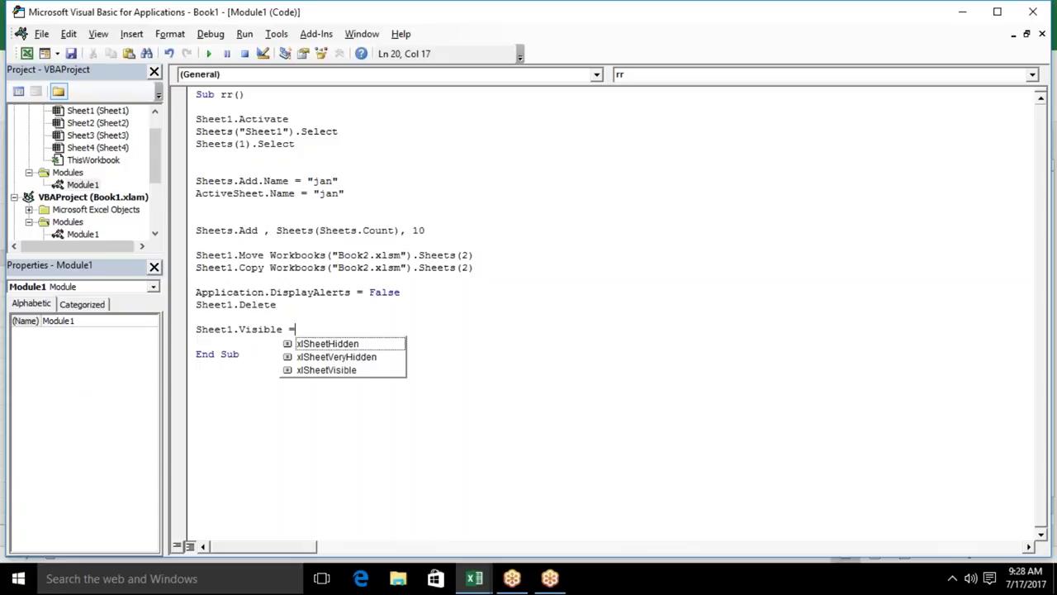
key(Down)
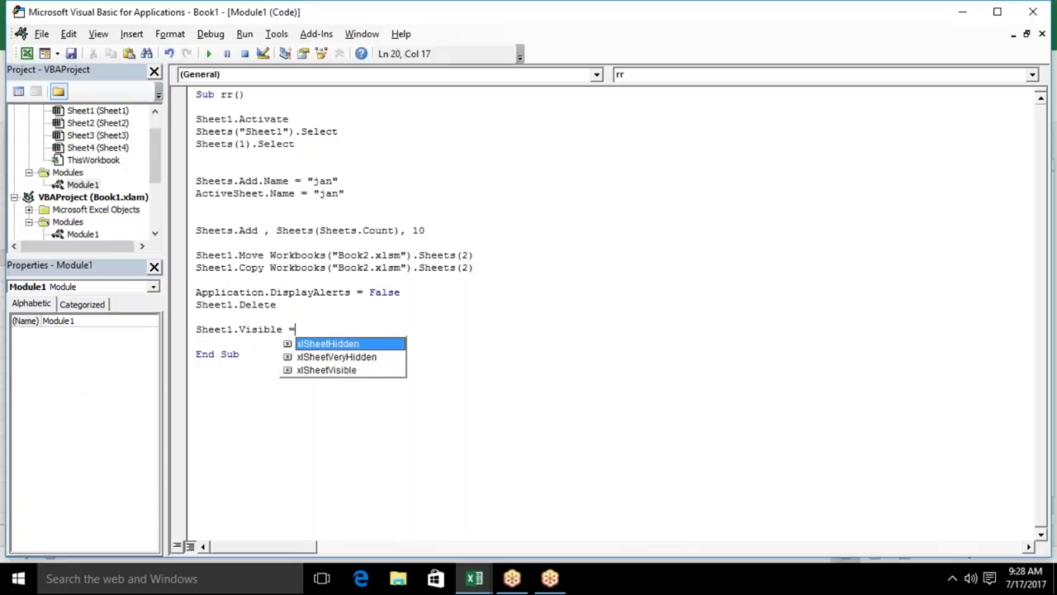
key(Down)
key(Tab)
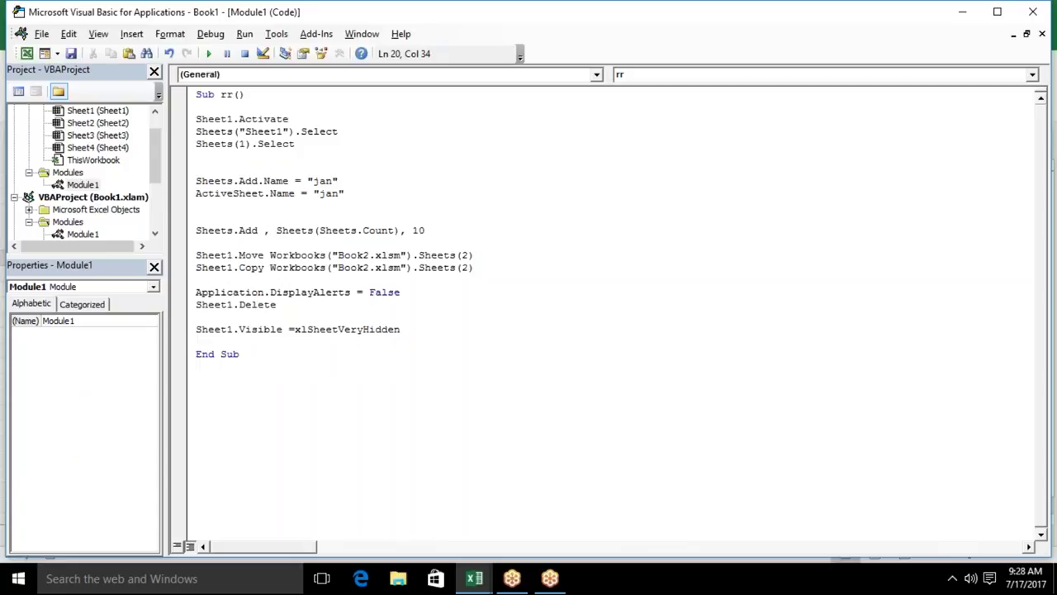
key(Return)
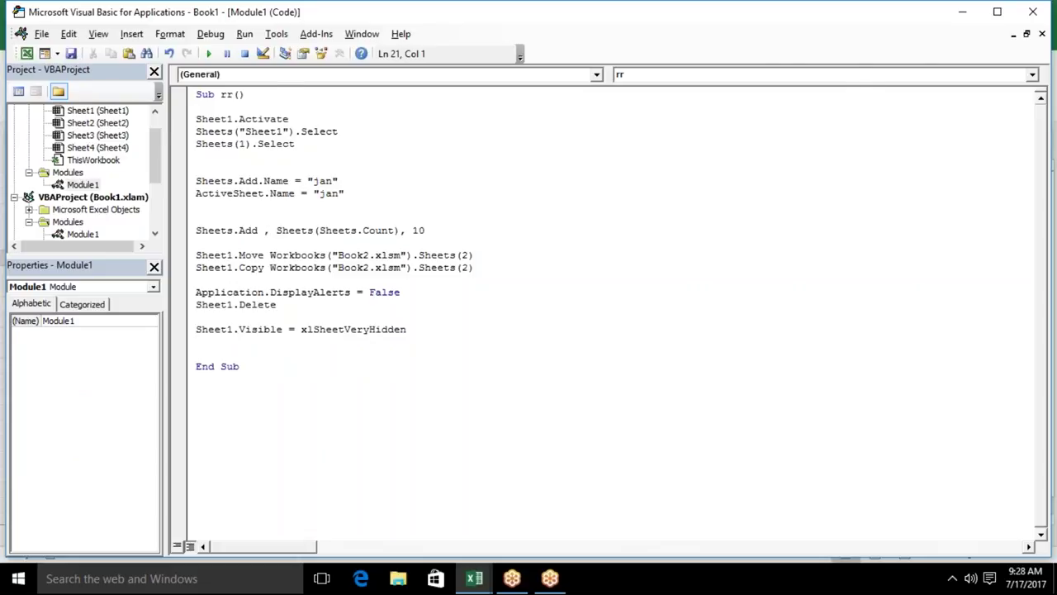
Step: Check the Sheet1 tab's menu in Excel, then return to the editor and select Sheet4
key(alt+F11)
right_click(114, 541)
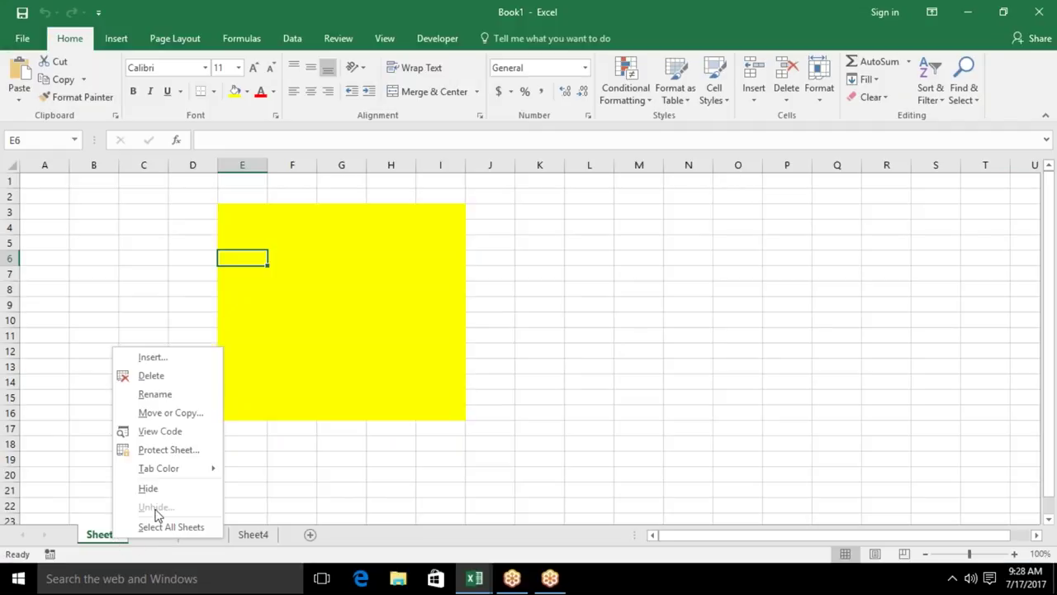
key(Escape)
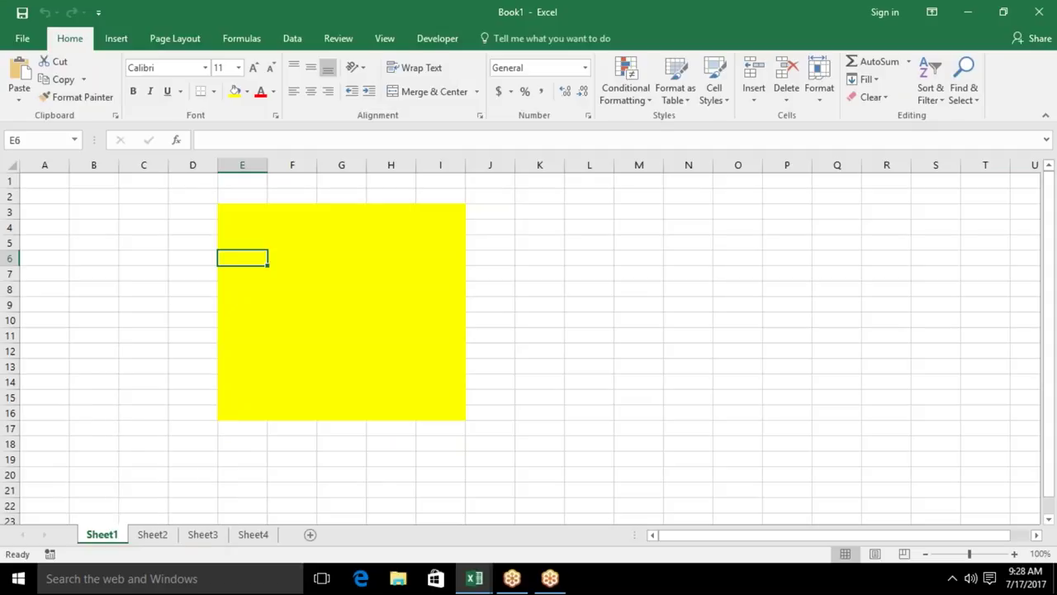
key(alt+F11)
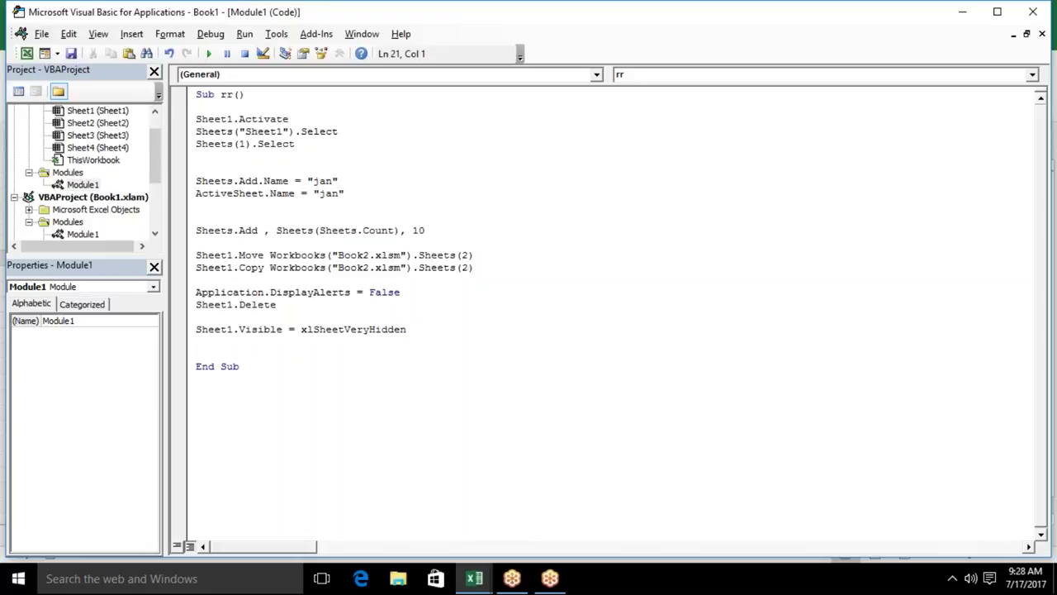
click(123, 147)
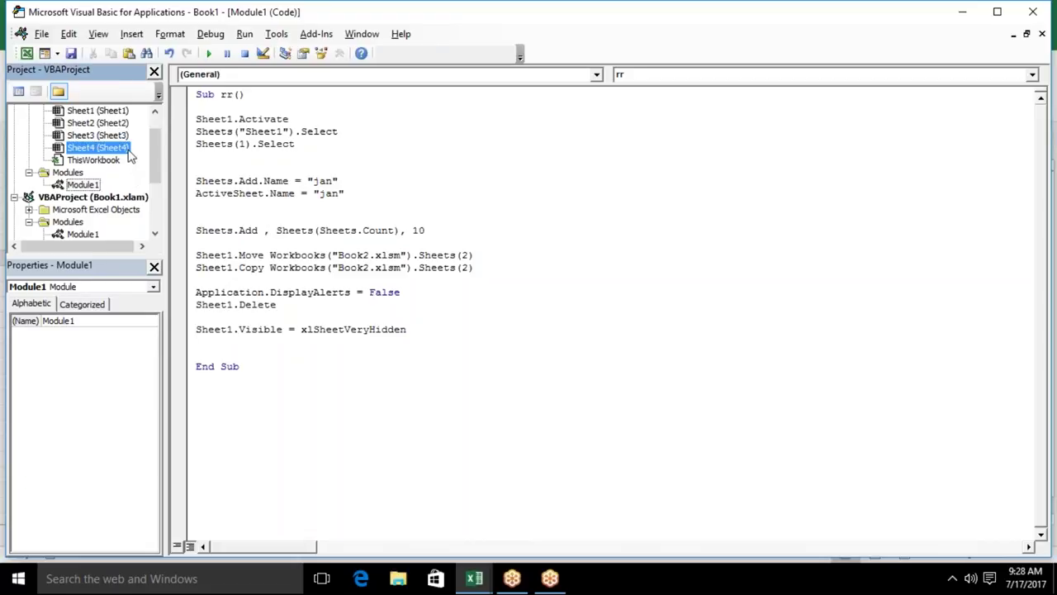
Step: Inspect Sheet1's Visible property choices in the Properties window
click(124, 111)
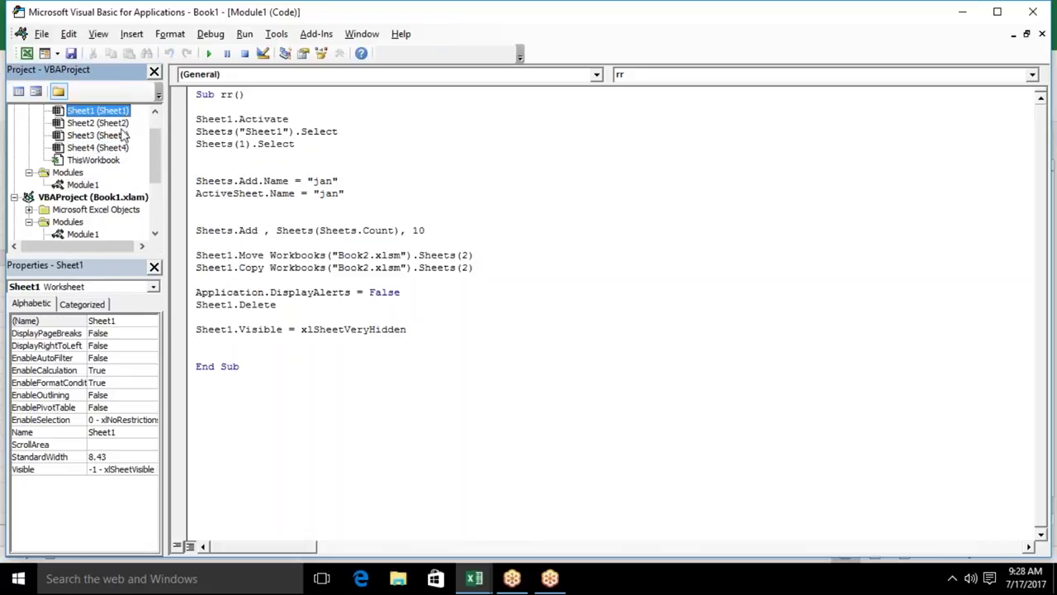
click(142, 470)
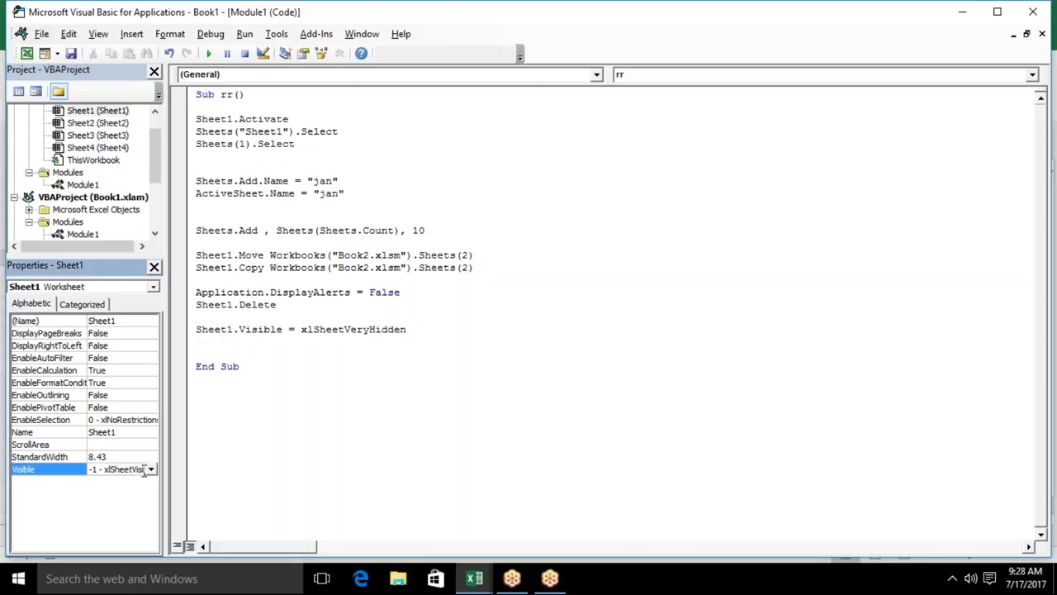
click(151, 469)
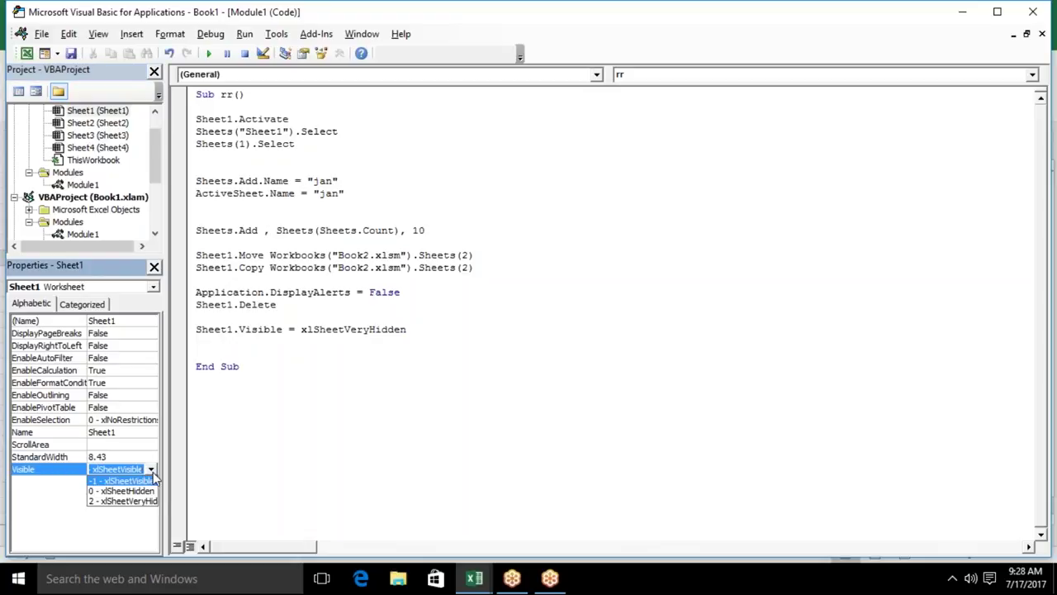
Step: Add Sheet1.Visible = xlSheetVisible below the very-hidden line, followed by a blank line
click(223, 349)
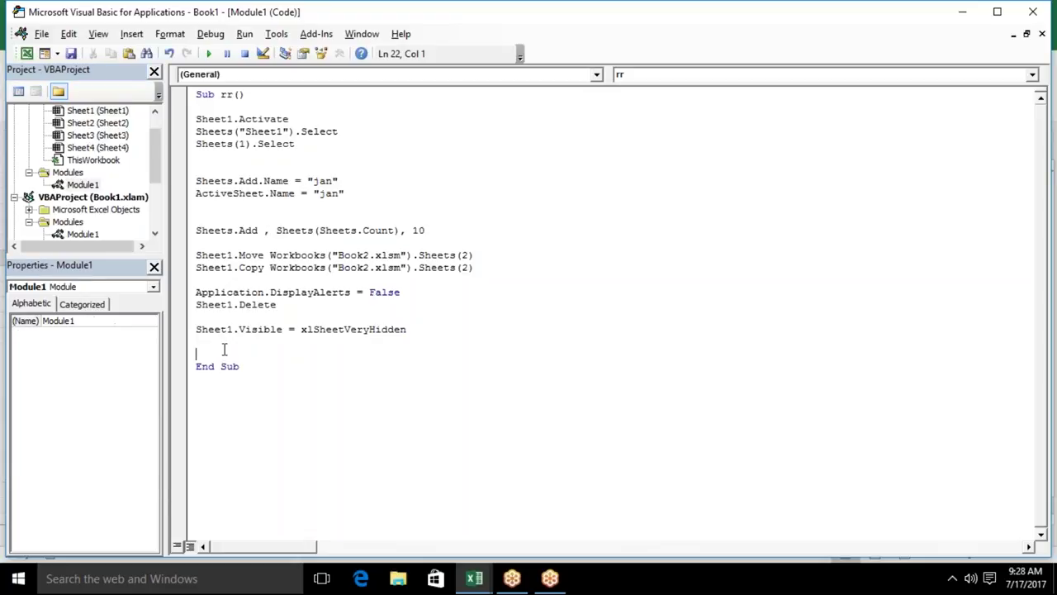
key(Up)
text(sheet1)
text(.v)
key(Tab)
text(=)
key(Down)
key(Down)
key(Down)
key(Tab)
key(Return)
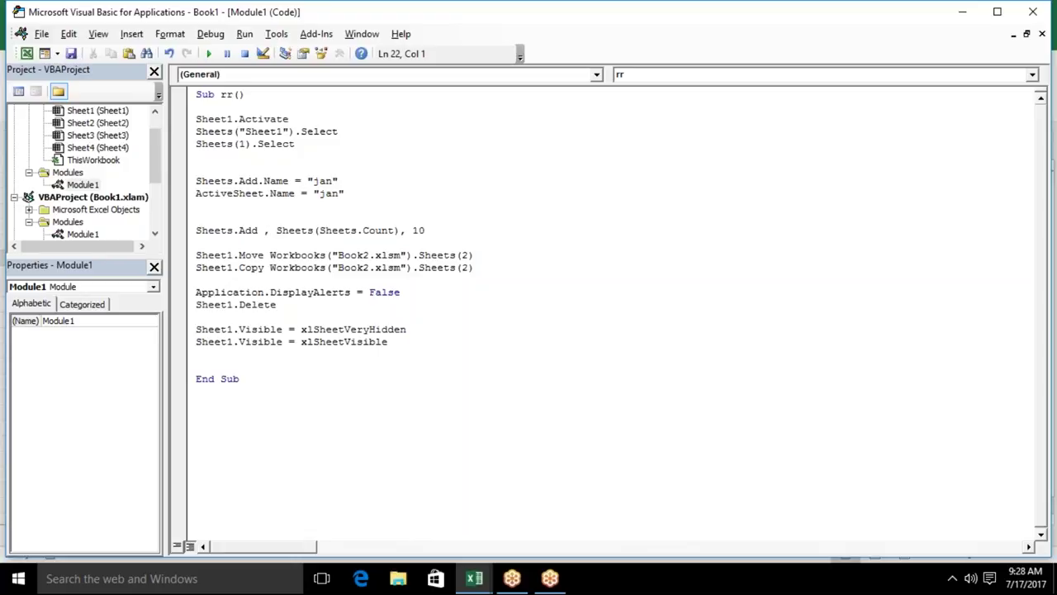
key(Return)
Step: Give the Sheet1 tab a standard colour from its Tab Color menu in Excel
key(alt+F11)
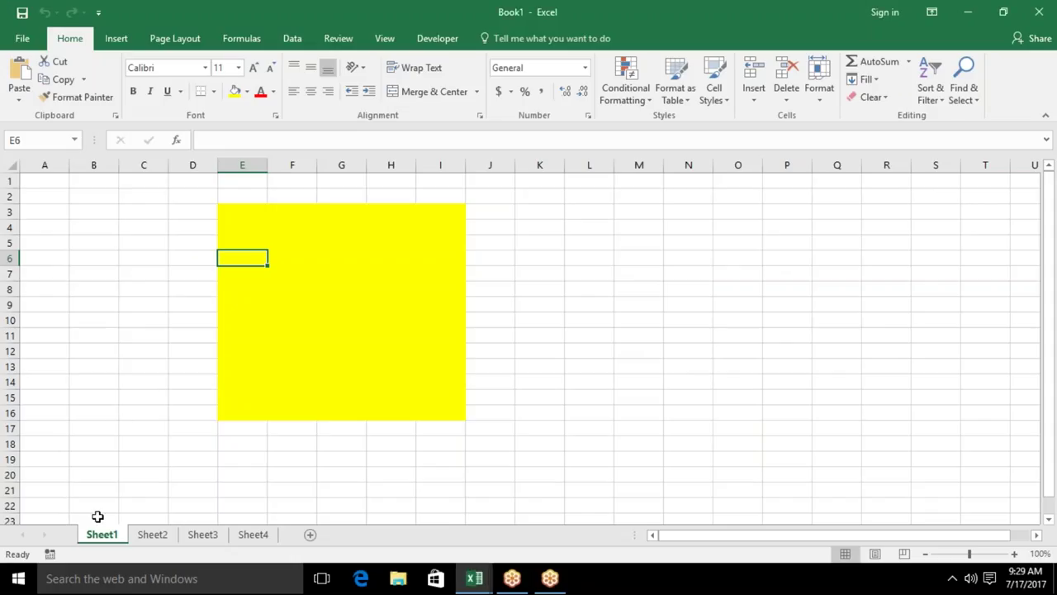
right_click(99, 533)
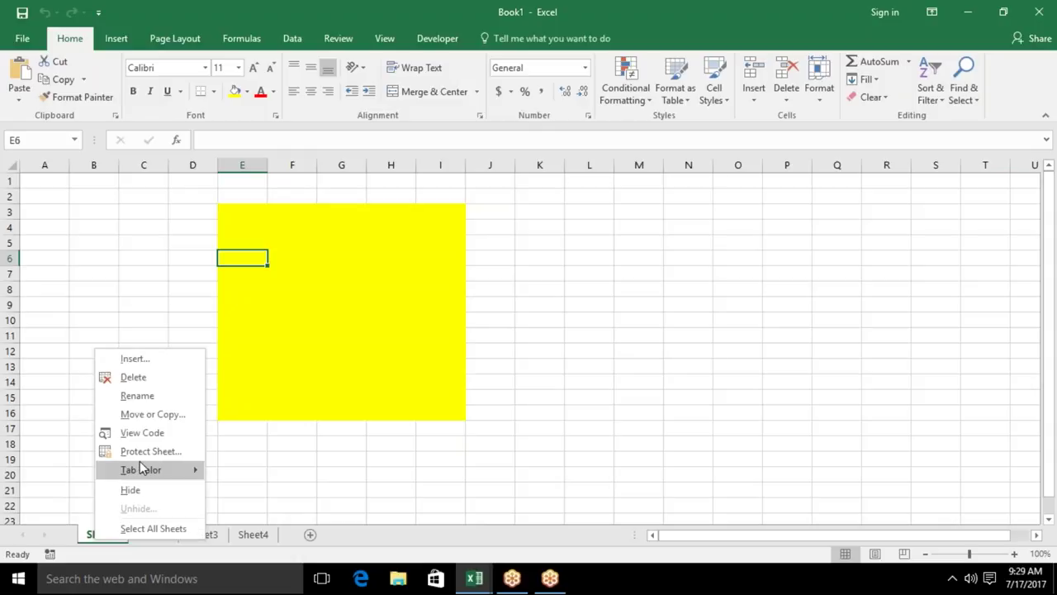
mouse_move(142, 469)
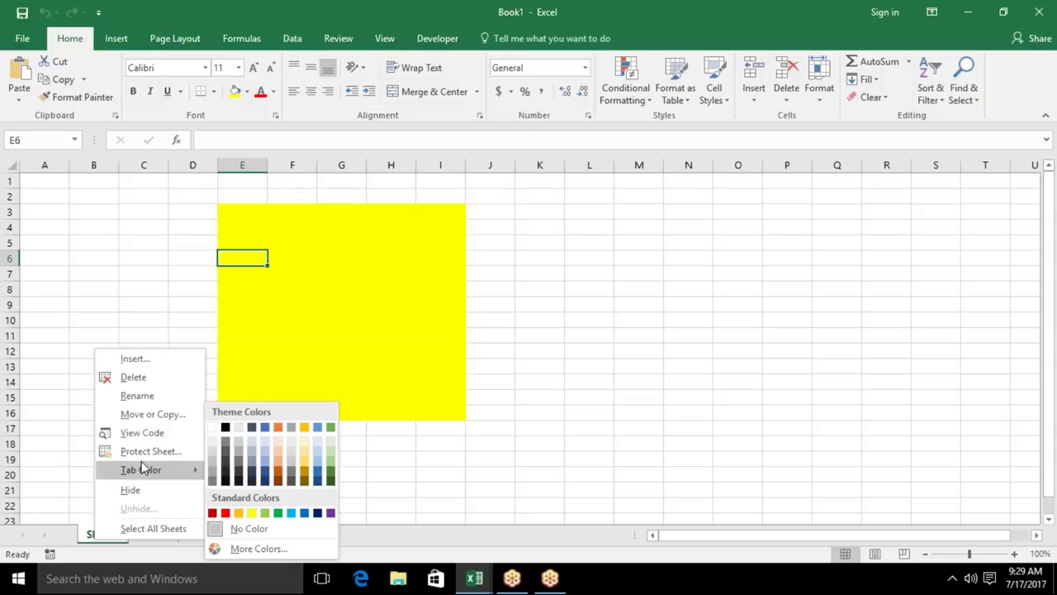
click(251, 512)
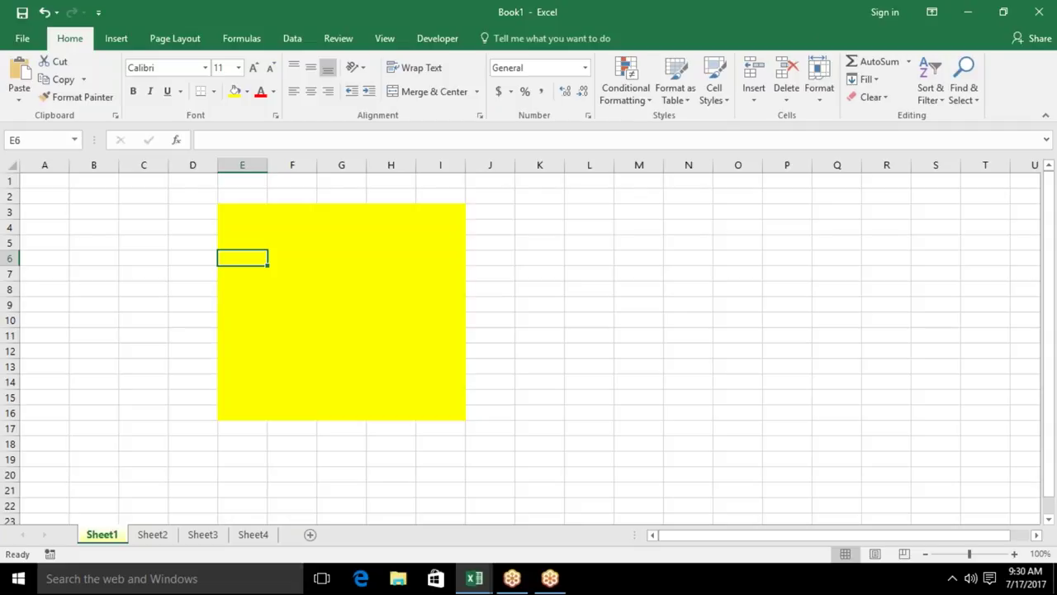
key(alt+F11)
Step: Write Sheet1.Tab.Color = vbRed, then replace the value with RGB(120,10,50)
text(sheet1)
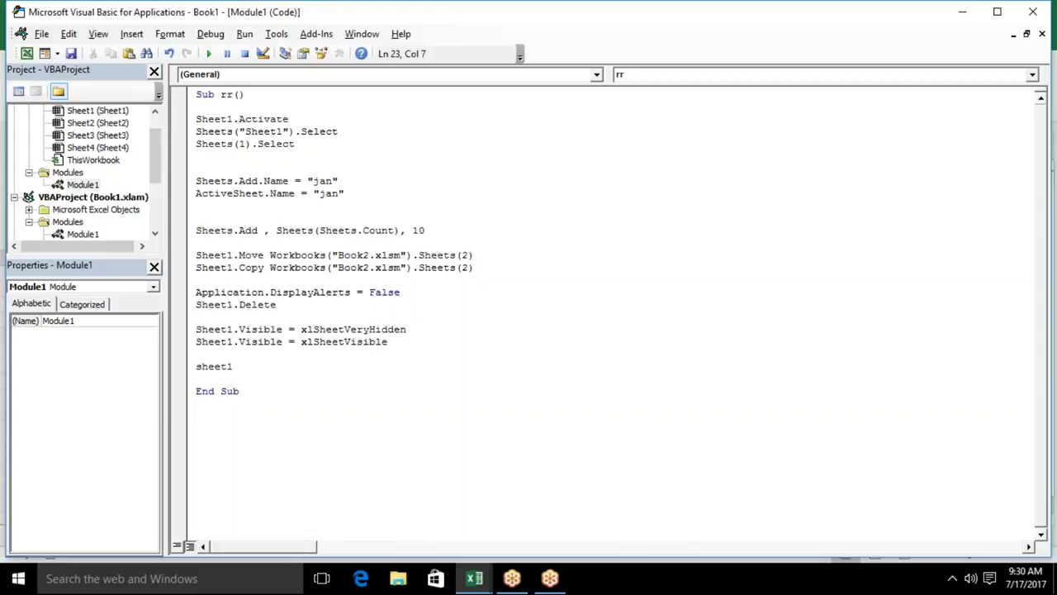
text(.ta)
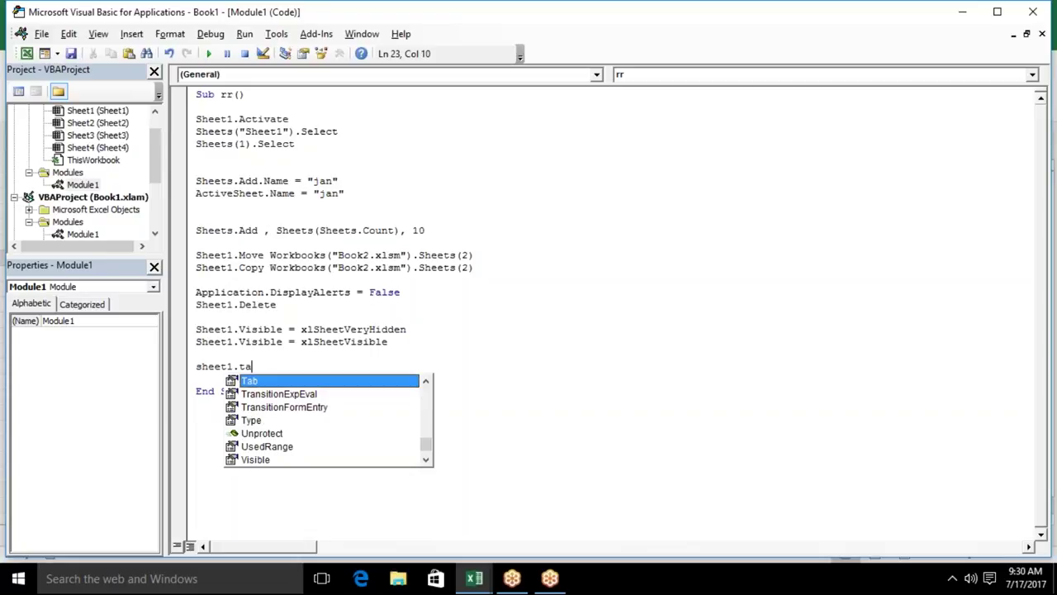
key(Tab)
text(.co)
key(Tab)
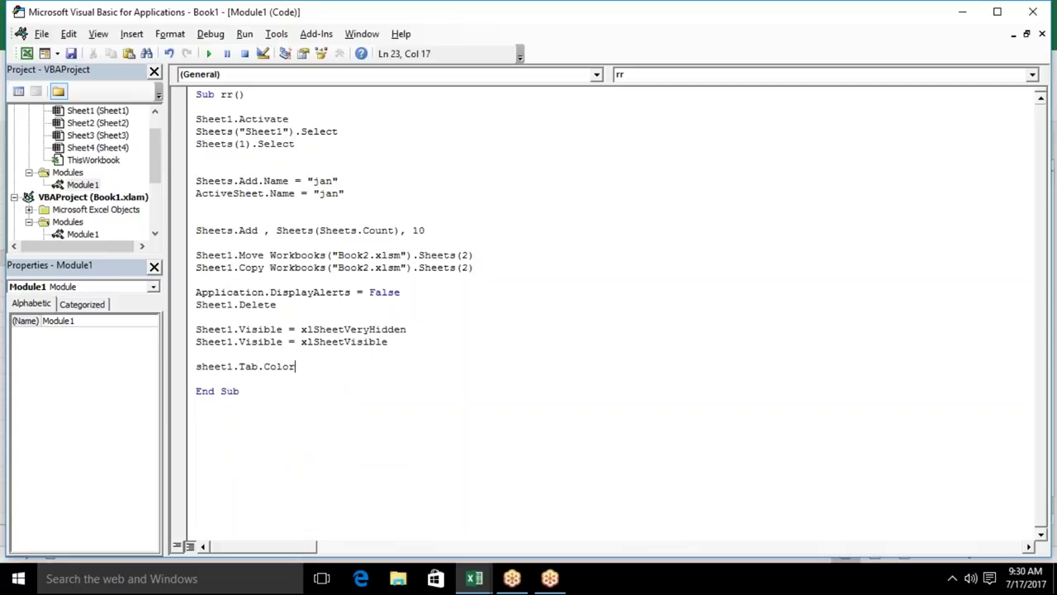
text(= )
text(vbred)
key(Return)
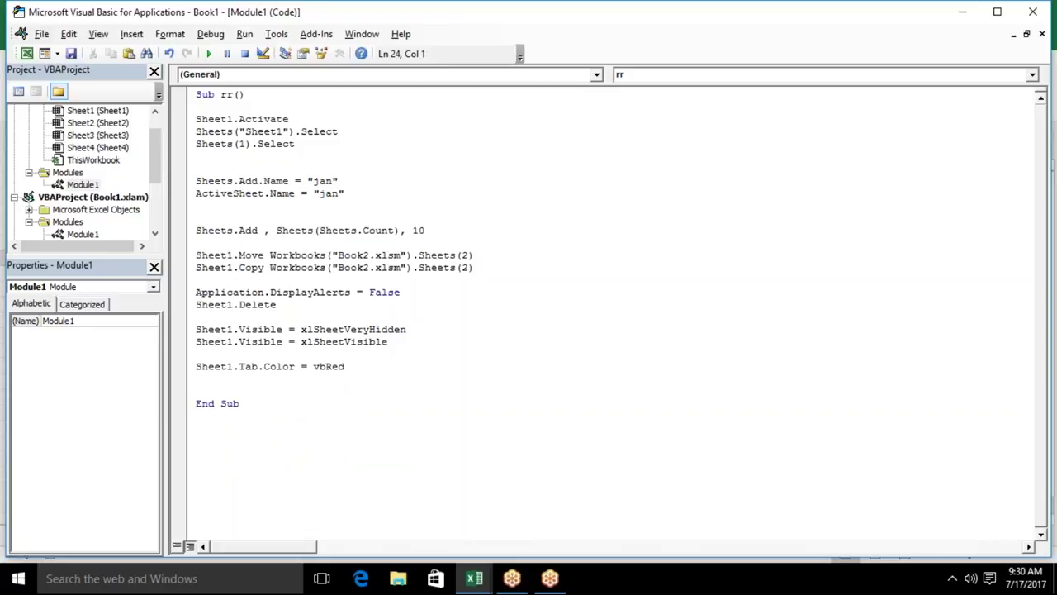
key(BackSpace)
key(BackSpace)
key(BackSpace)
key(BackSpace)
key(BackSpace)
key(BackSpace)
text(rgb()
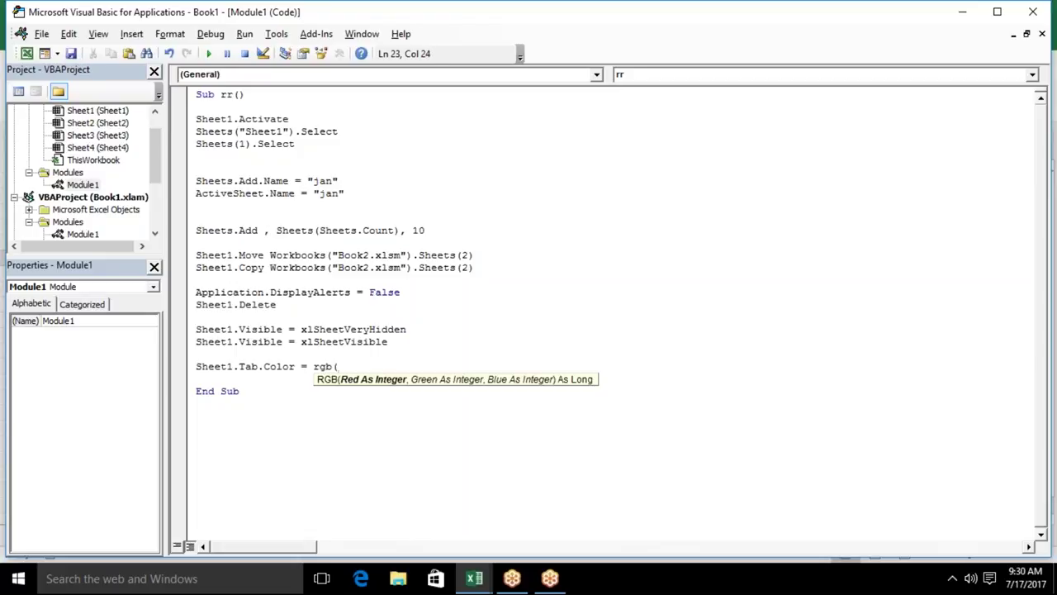
text(120,10,)
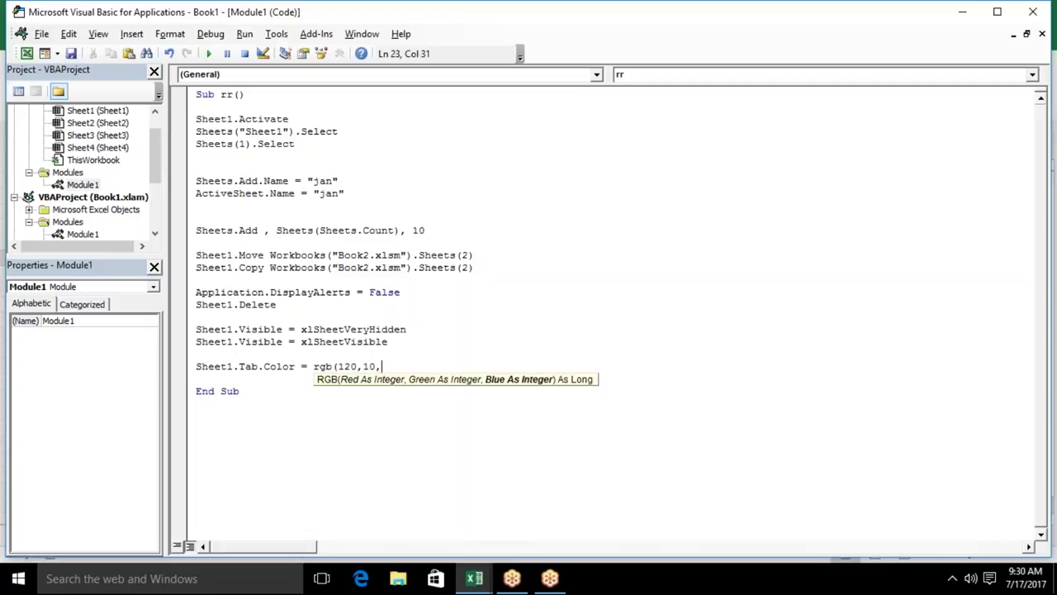
text(50))
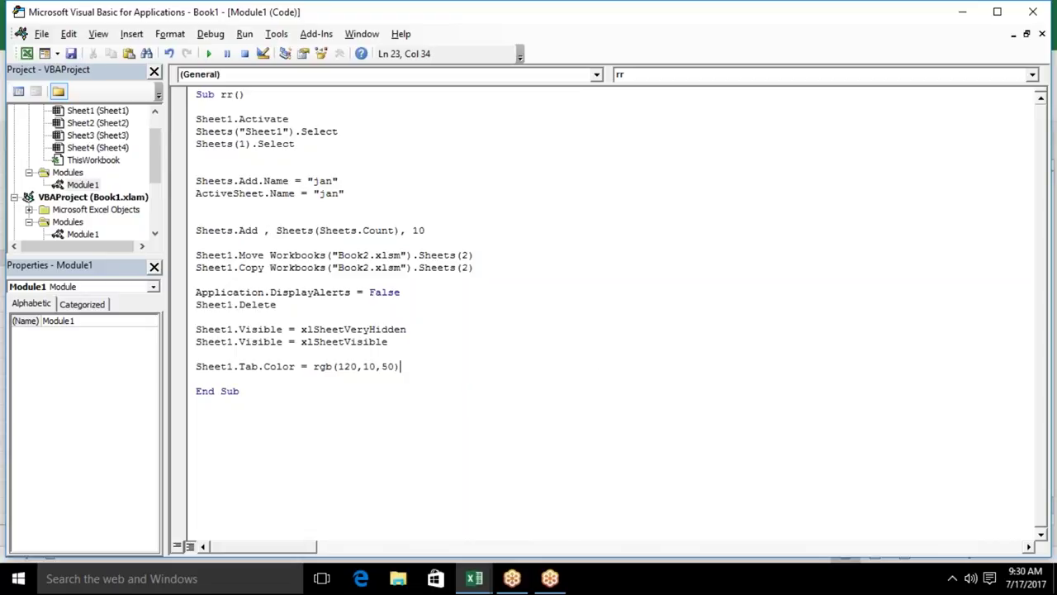
key(Return)
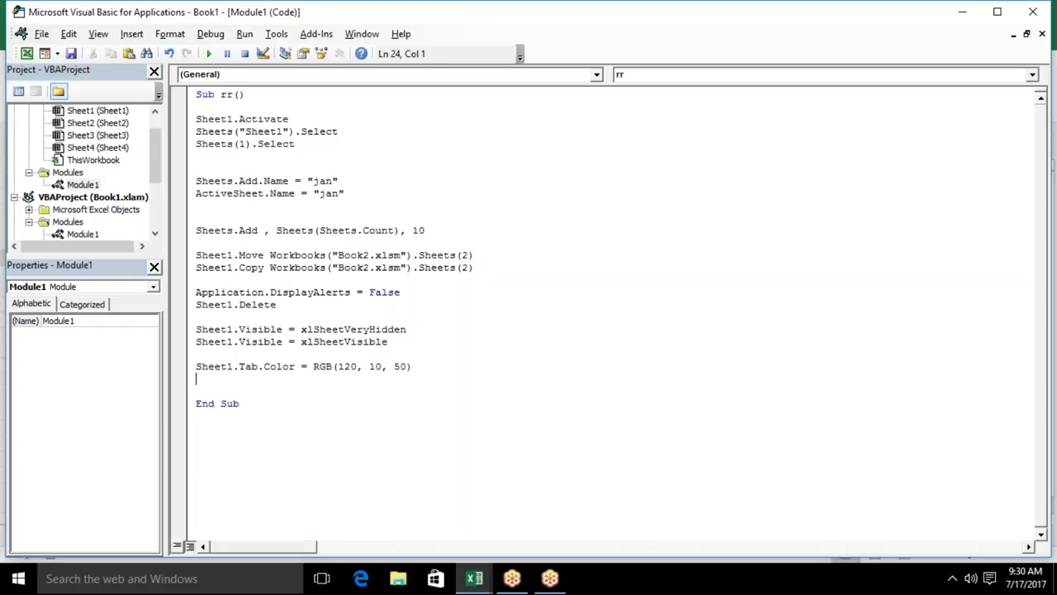
Step: Check the yellow fill's custom RGB values (255, 255, 0) in More Colors, closing without changes
key(alt+F11)
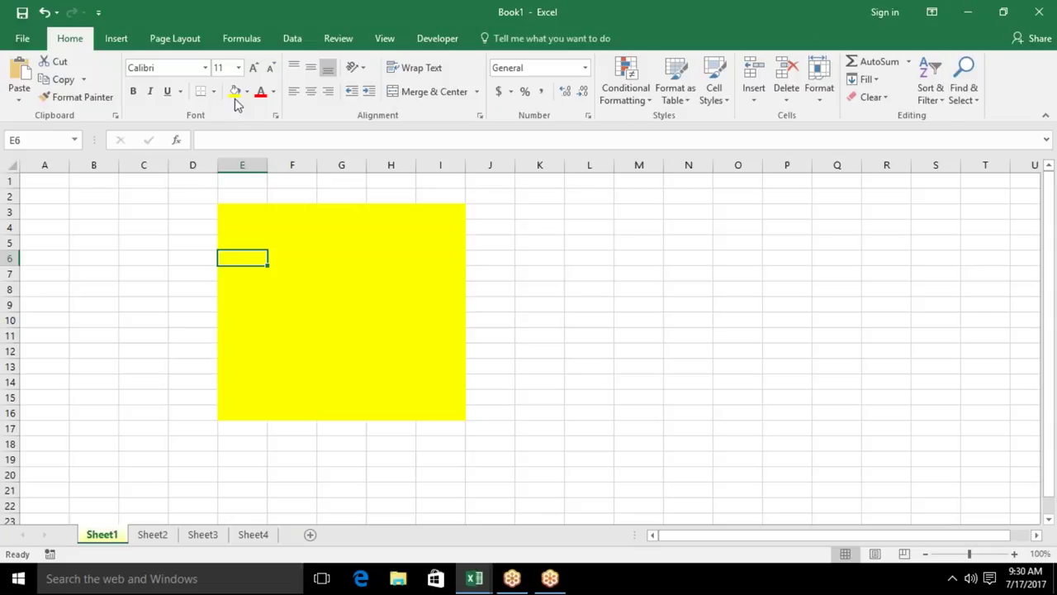
click(247, 92)
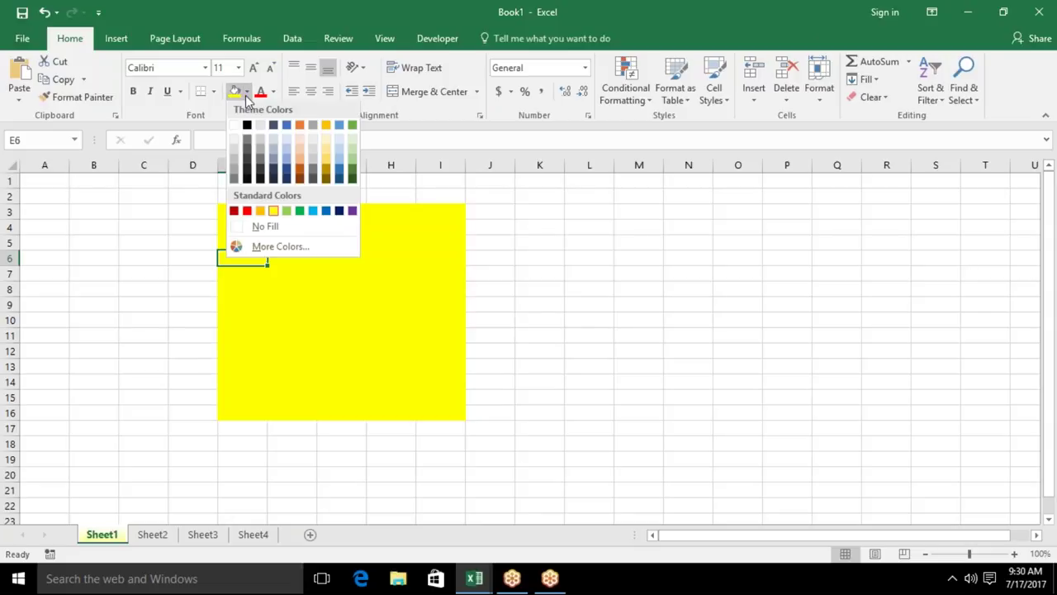
click(249, 251)
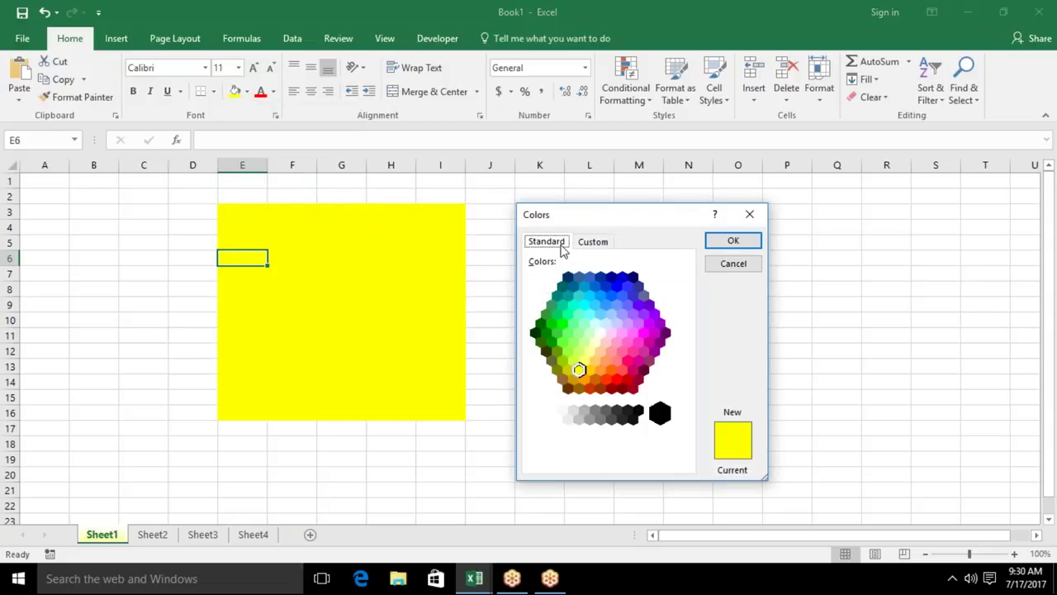
click(582, 244)
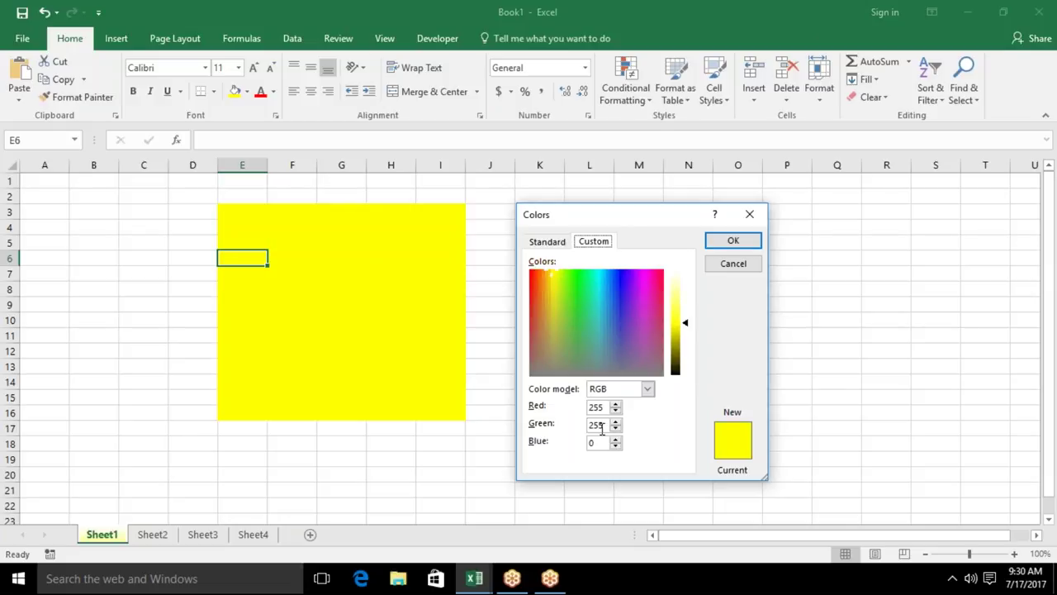
click(750, 215)
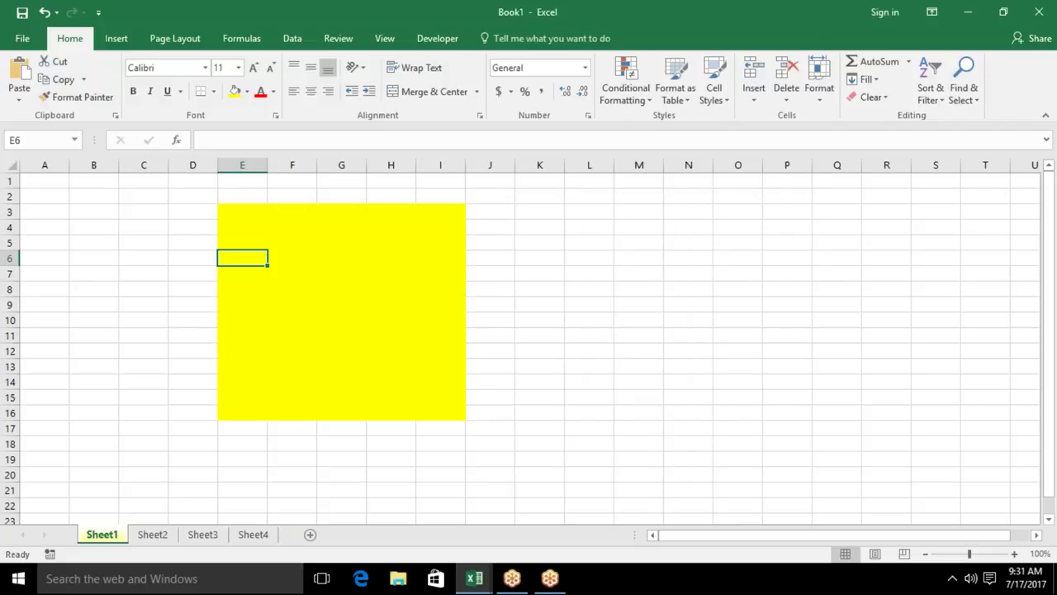
Step: Add a Sheet1.Protect statement with a password below the Tab.Color line
key(alt+F11)
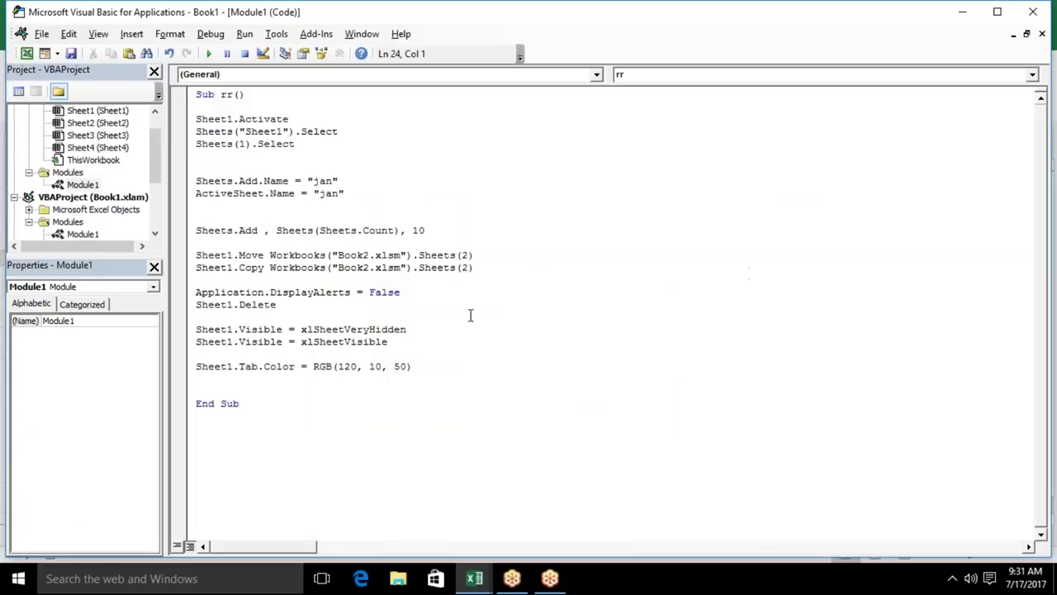
click(439, 369)
key(Return)
key(Return)
key(Return)
key(Up)
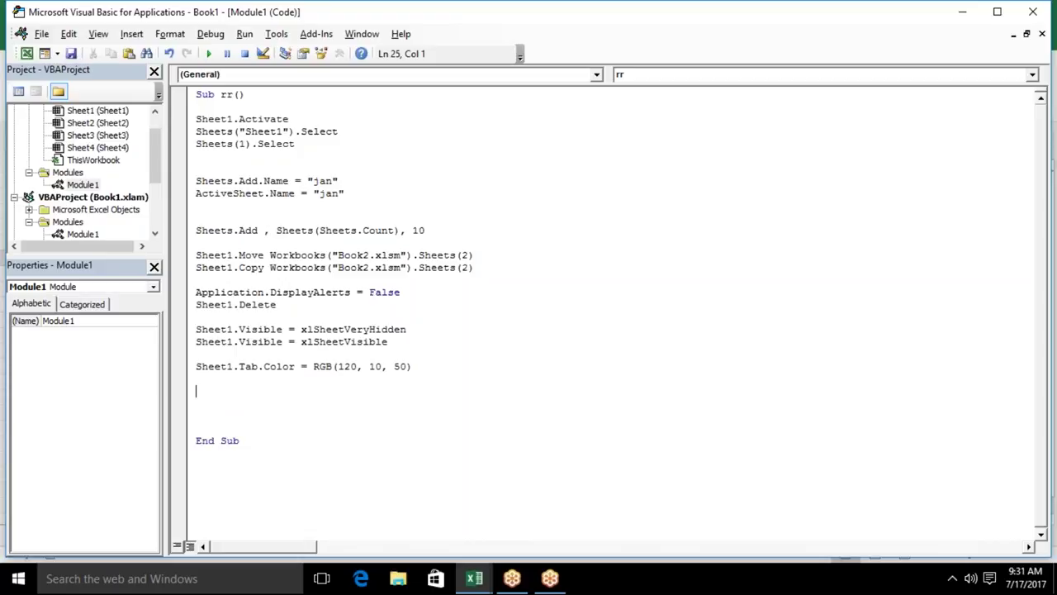
text(sheet1.pro)
key(Tab)
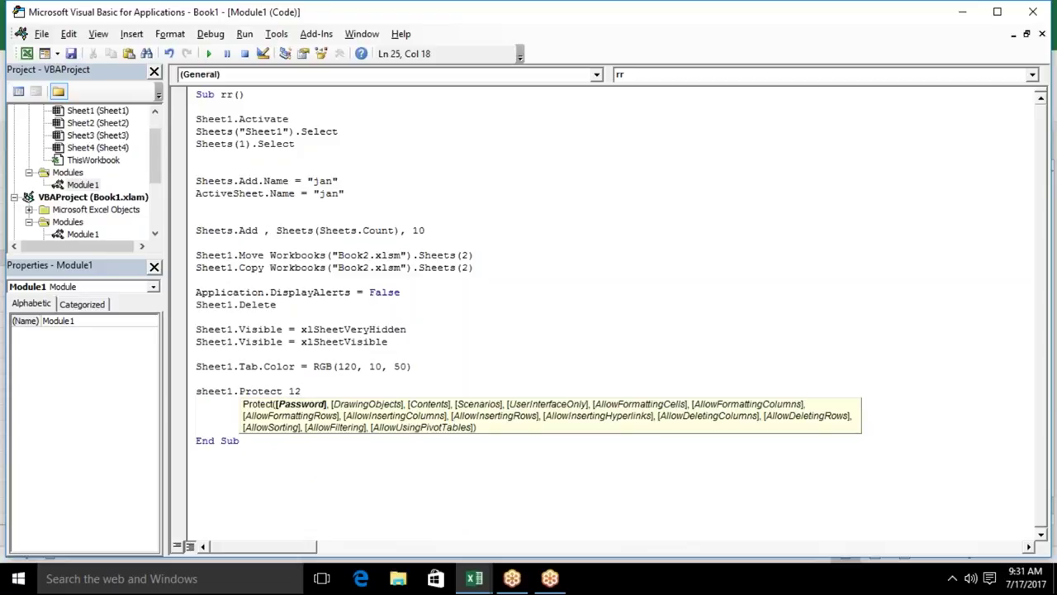
key(alt+F11)
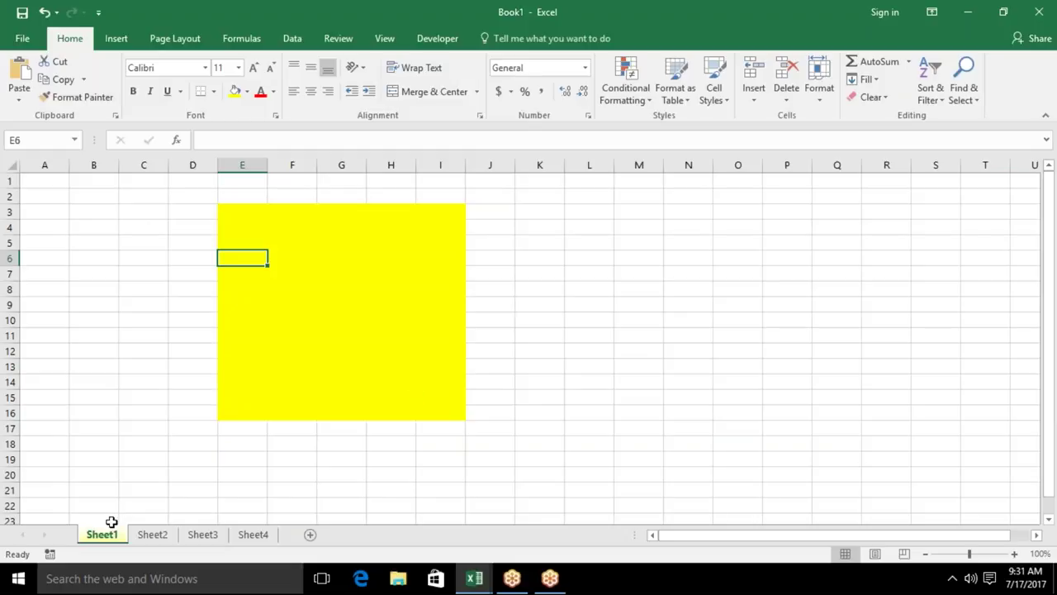
right_click(113, 533)
click(146, 439)
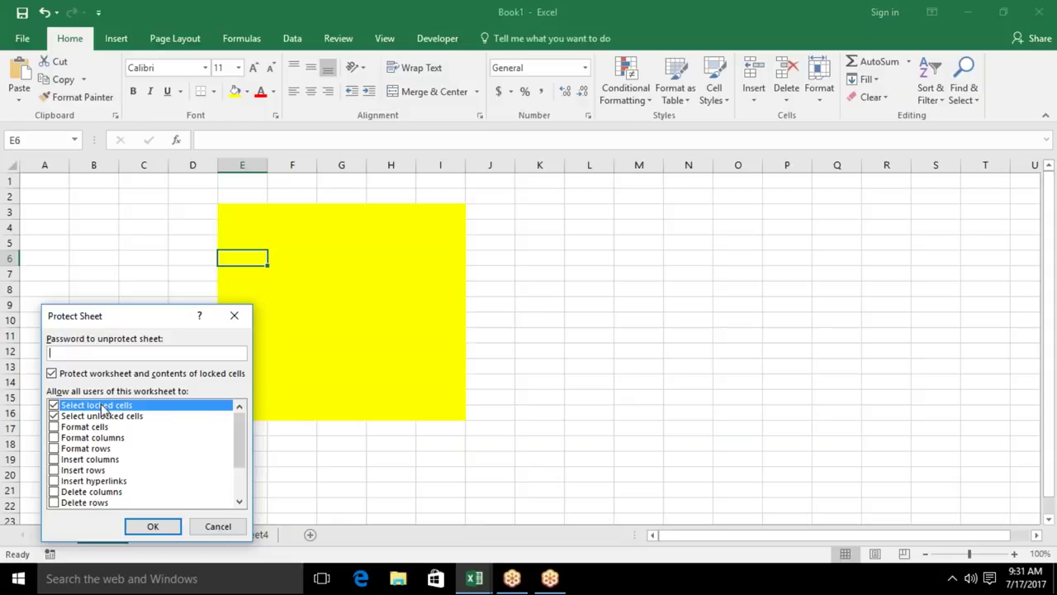
click(218, 526)
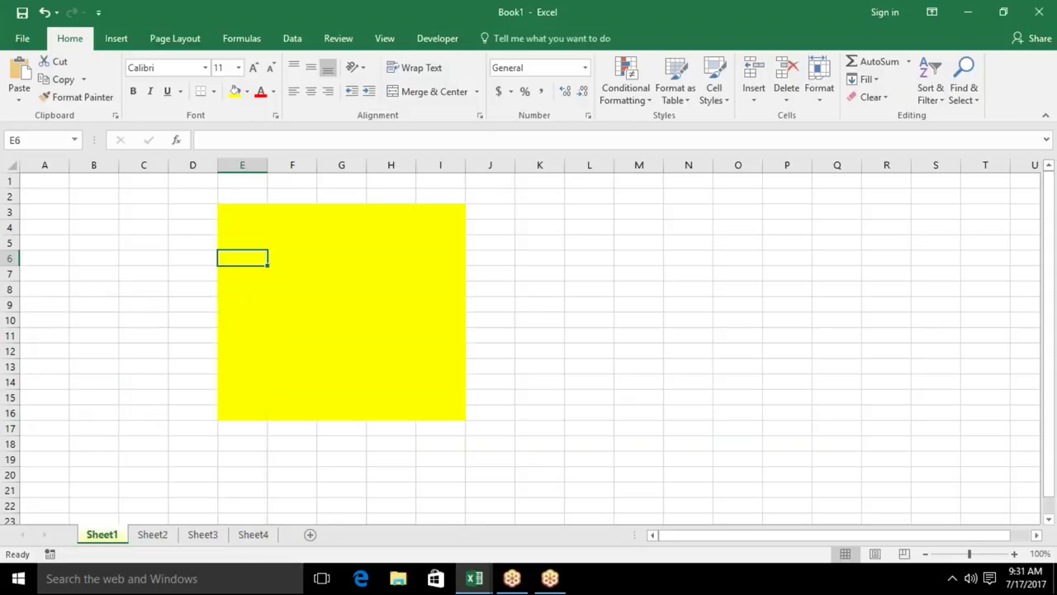
Step: Extend the Sheet1.Protect line with five commas and a True argument
key(alt+F11)
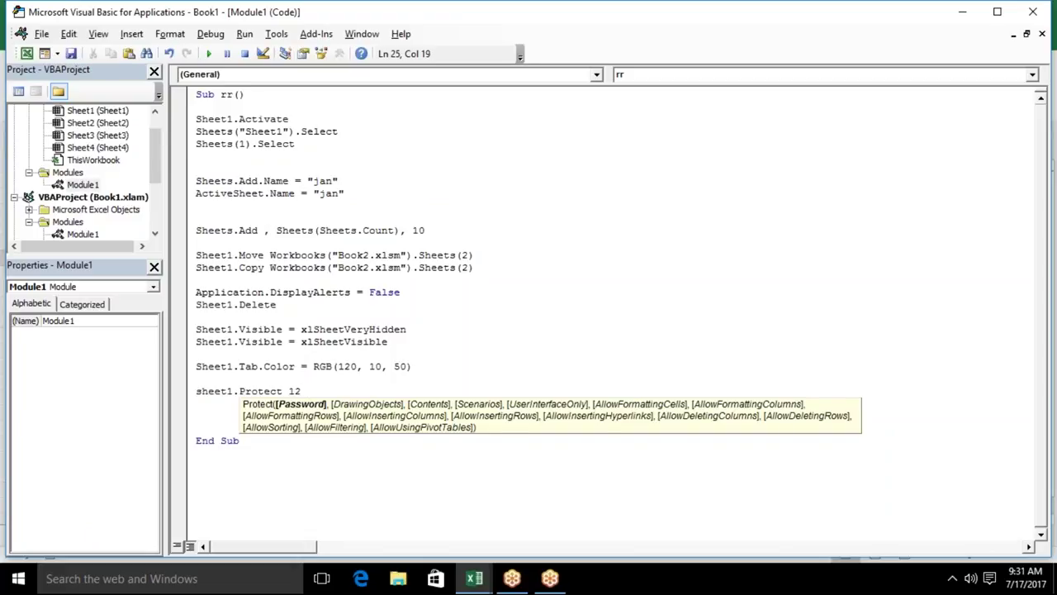
text(,,,,,)
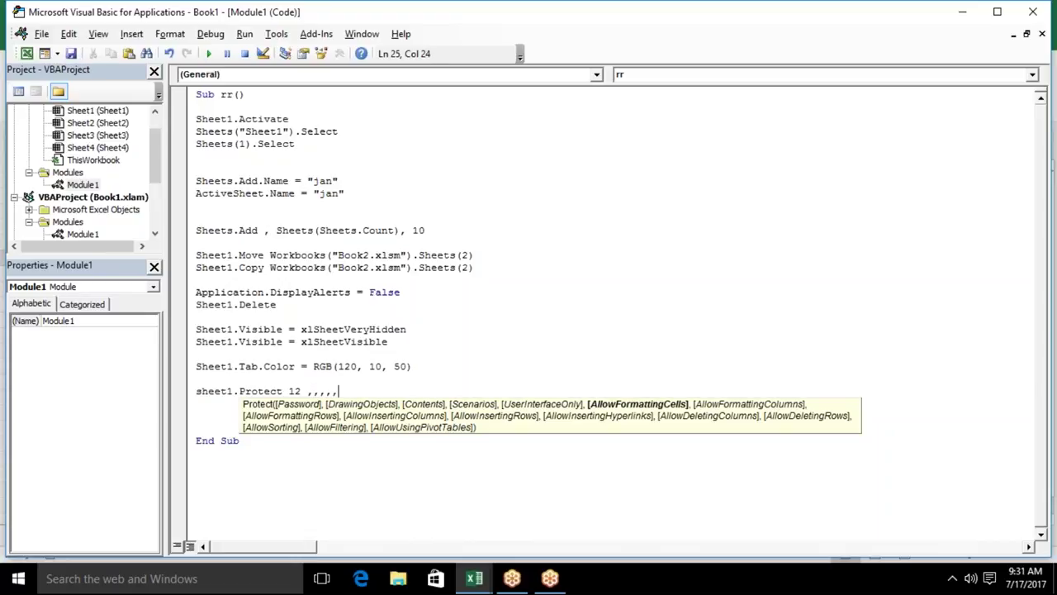
text(true)
key(Return)
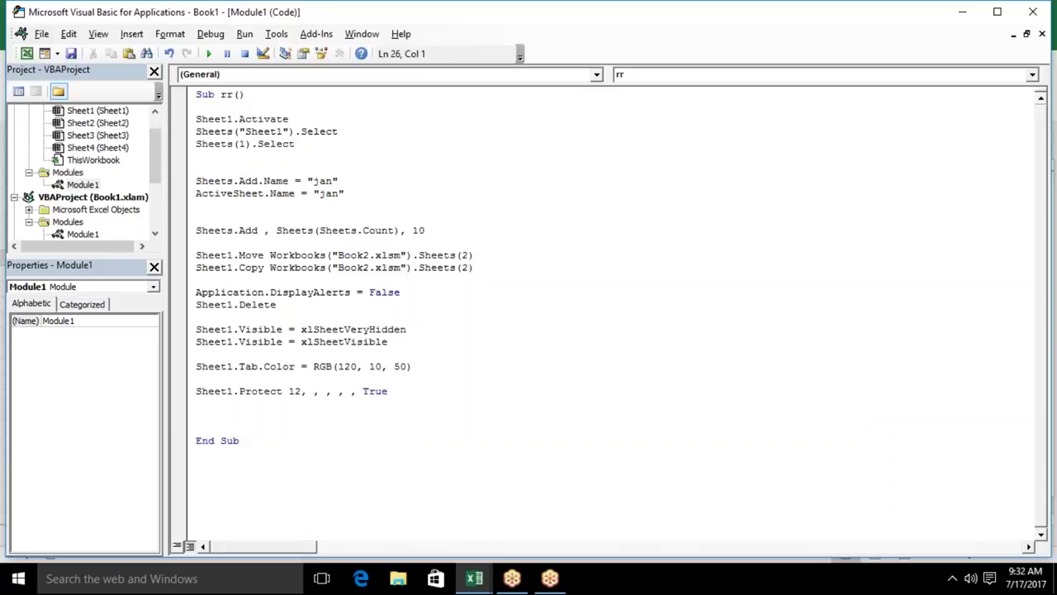
click(363, 391)
click(195, 403)
Step: Add Sheet1.Unprotect with the same password below the Protect line
text(sheet1.)
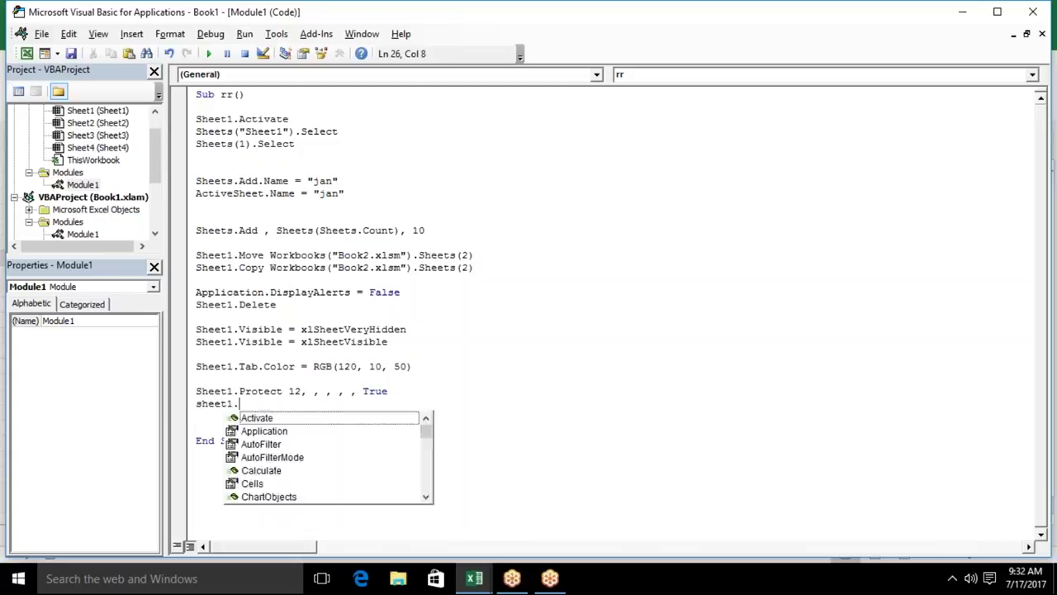
text(un)
key(Tab)
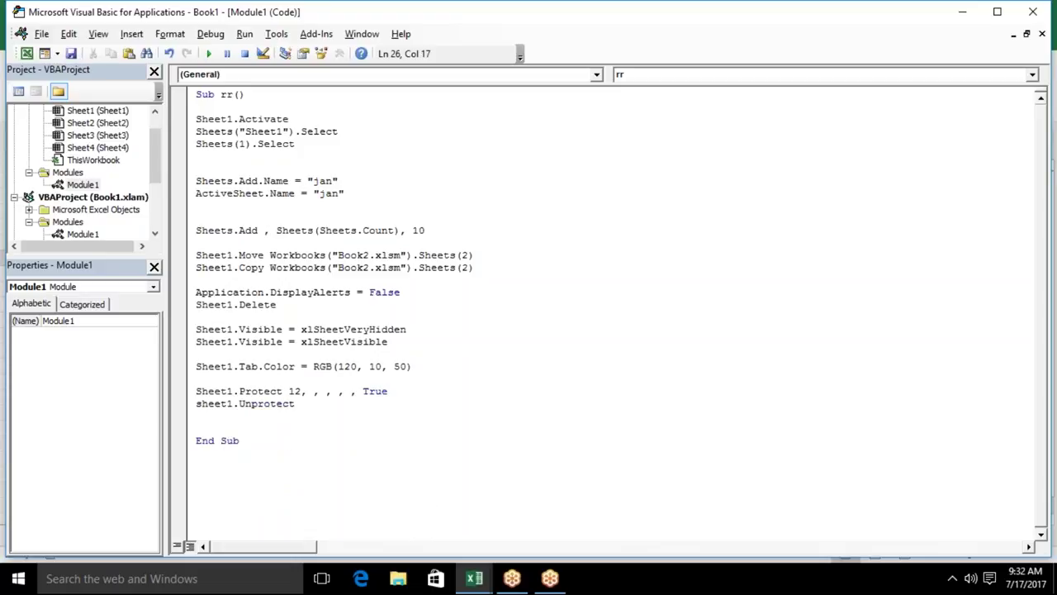
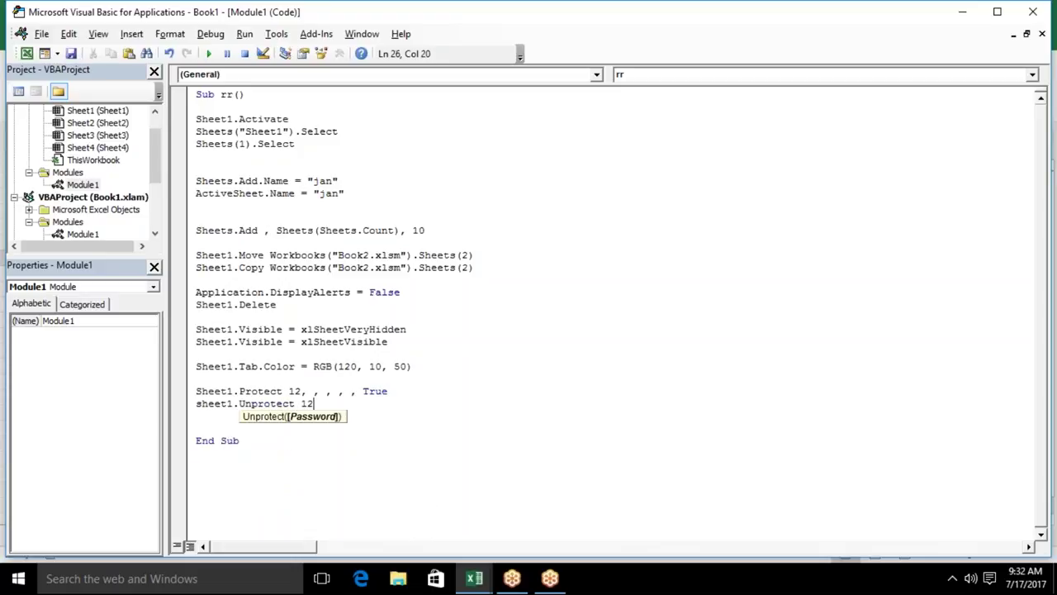
key(Return)
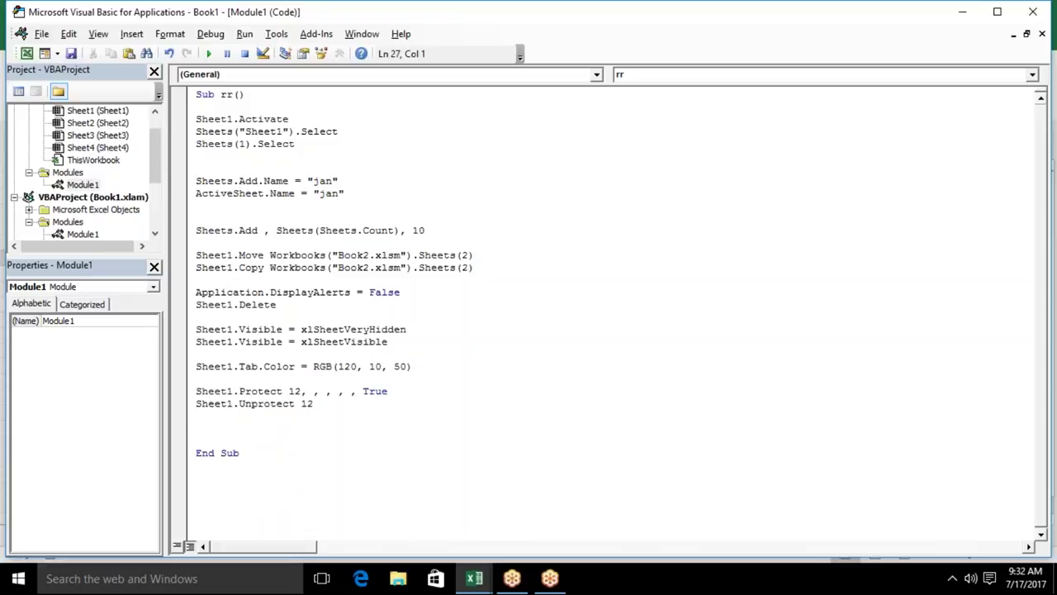
mouse_move(550, 578)
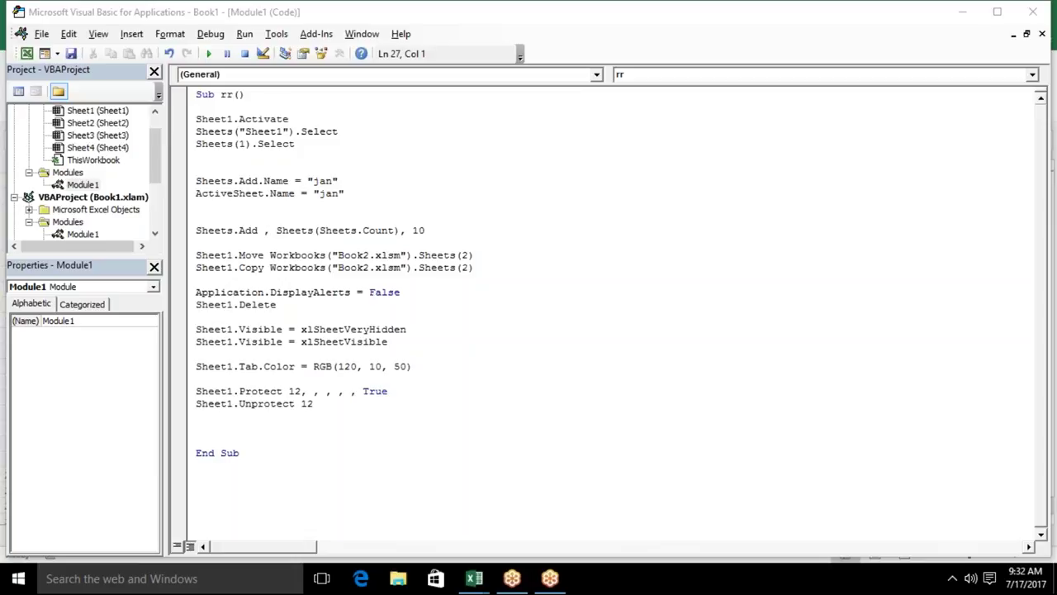
click(330, 427)
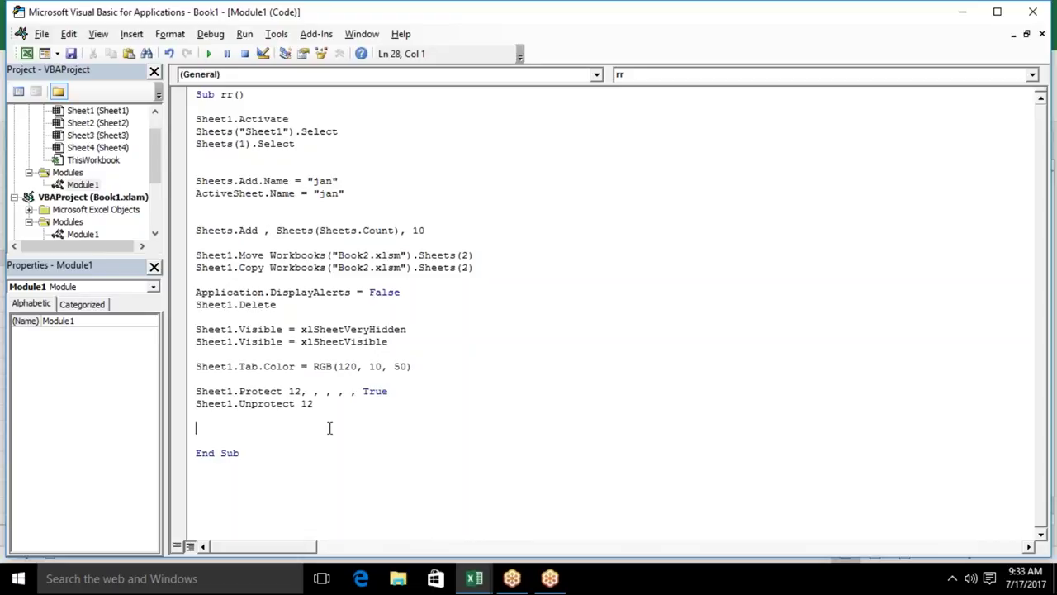
Step: Group Sheet2, Sheet3 and Sheet4 with Sheet1 in Book1
text(shee)
key(BackSpace)
key(BackSpace)
key(BackSpace)
key(BackSpace)
key(alt+F11)
ctrl+click(157, 534)
ctrl+click(205, 535)
ctrl+click(251, 535)
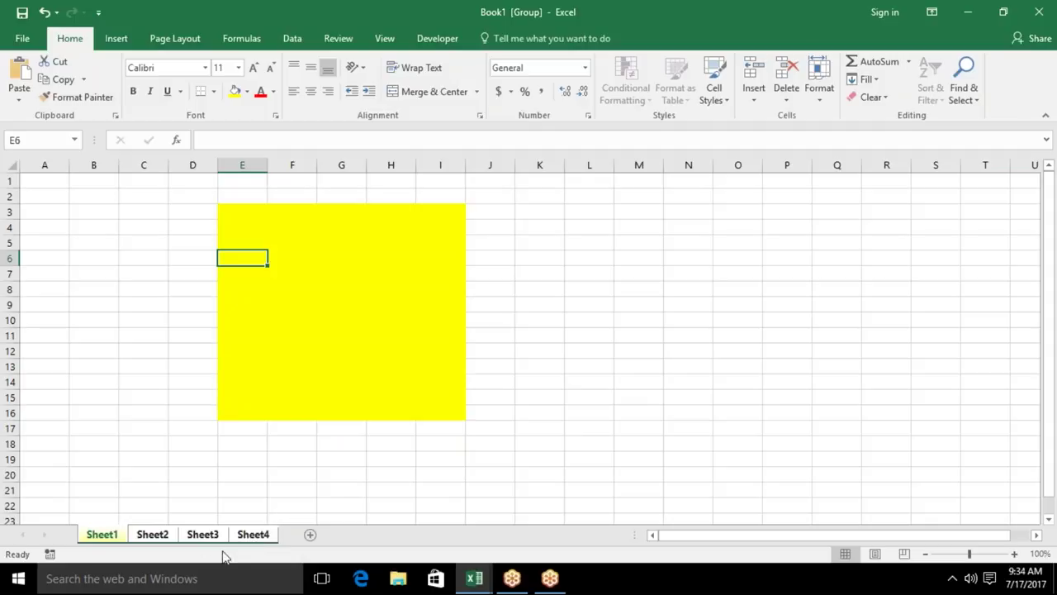
Step: On line 28, enter sheets(array("Sheet1",Sheet2")).select, which raises a compile error
key(alt+F11)
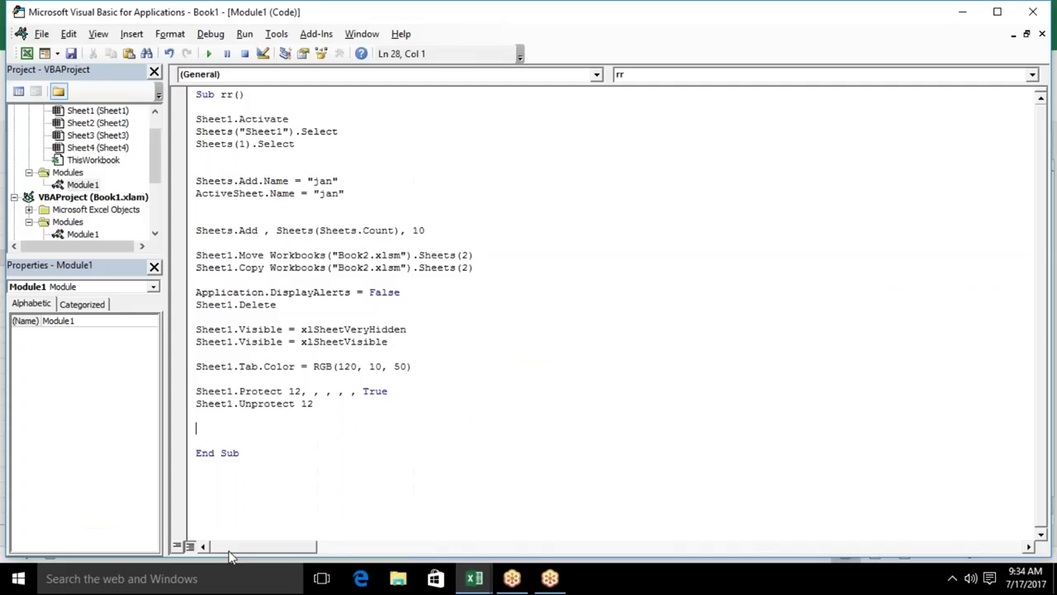
text(sheets)
text(()
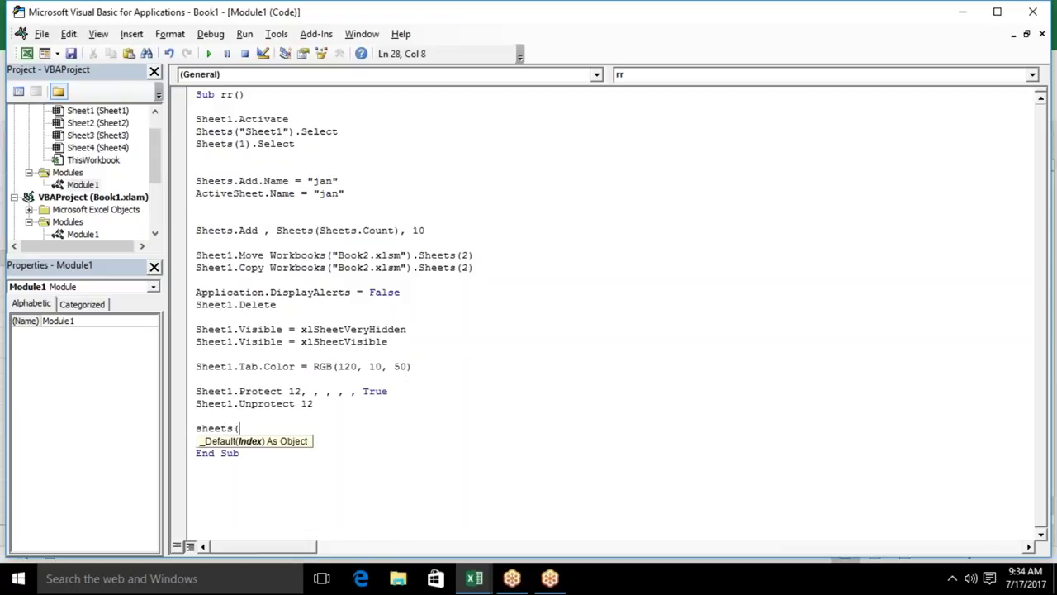
text(array)
text(()
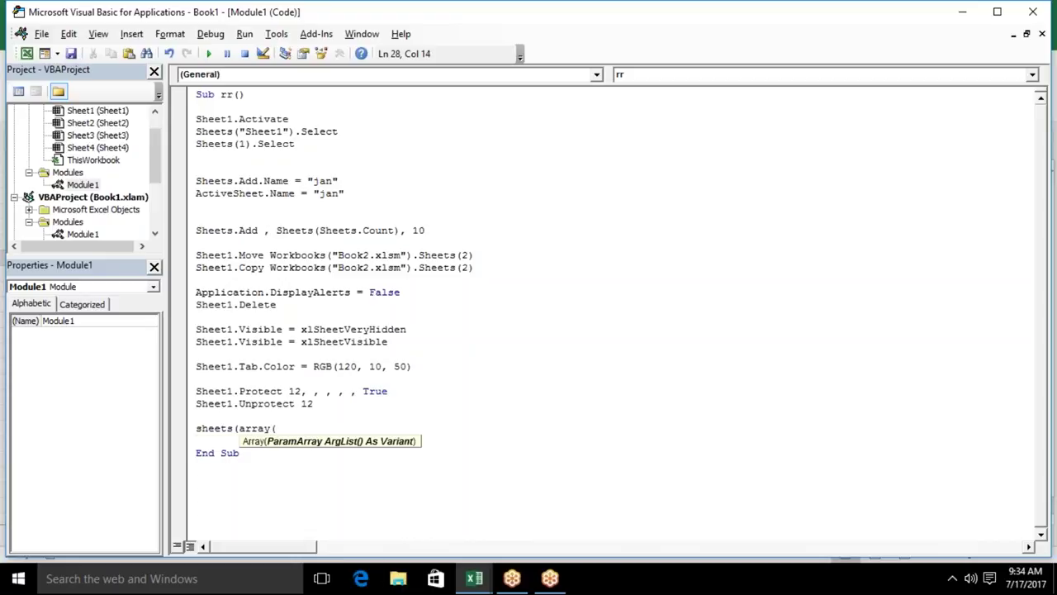
text(")
text(Shhe)
key(BackSpace)
key(BackSpace)
text(eet)
text(1",Sheet)
text(2")
text()))
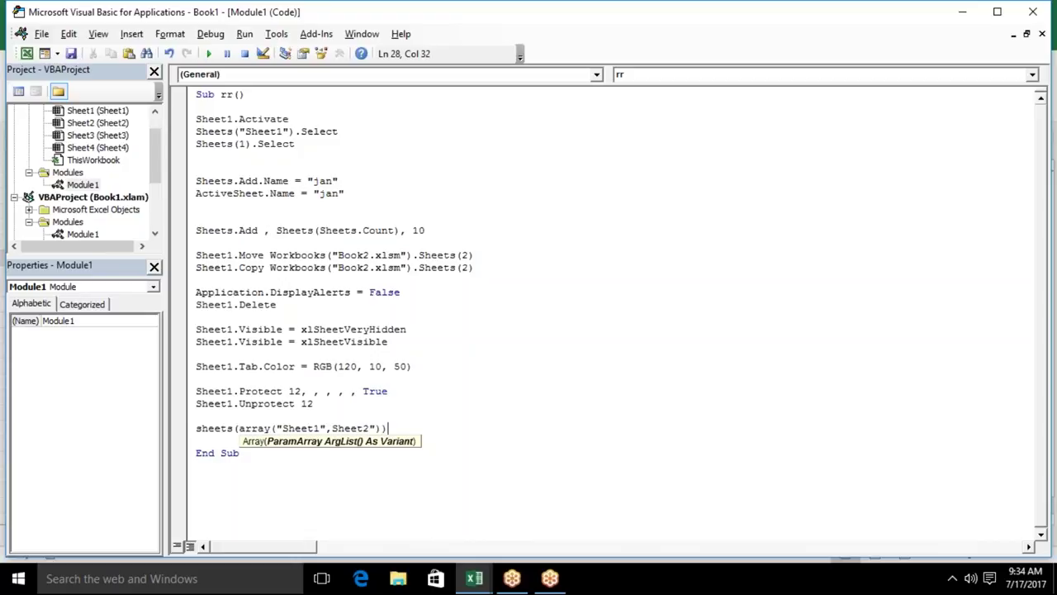
text(.)
text(select)
key(Return)
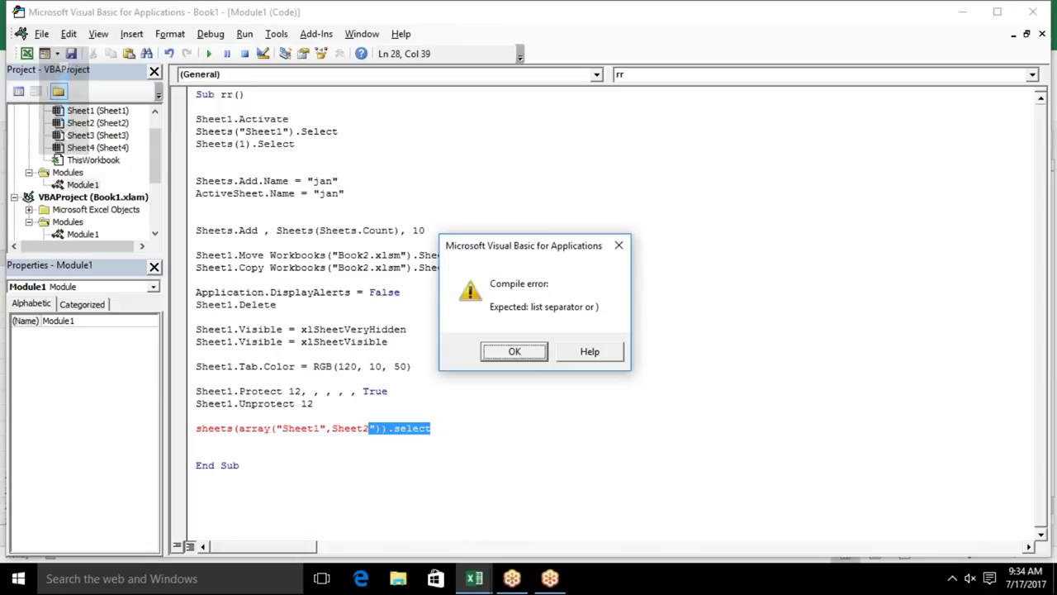
Step: Dismiss the compile error and add the missing double quote before Sheet2 on line 28
key(XF86AudioRaiseVolume)
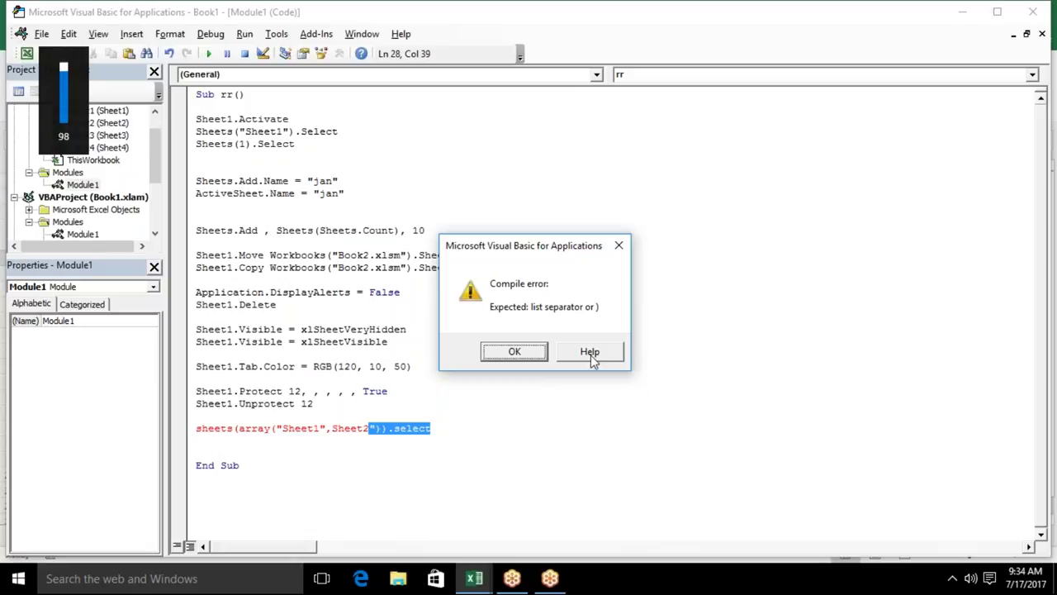
click(517, 360)
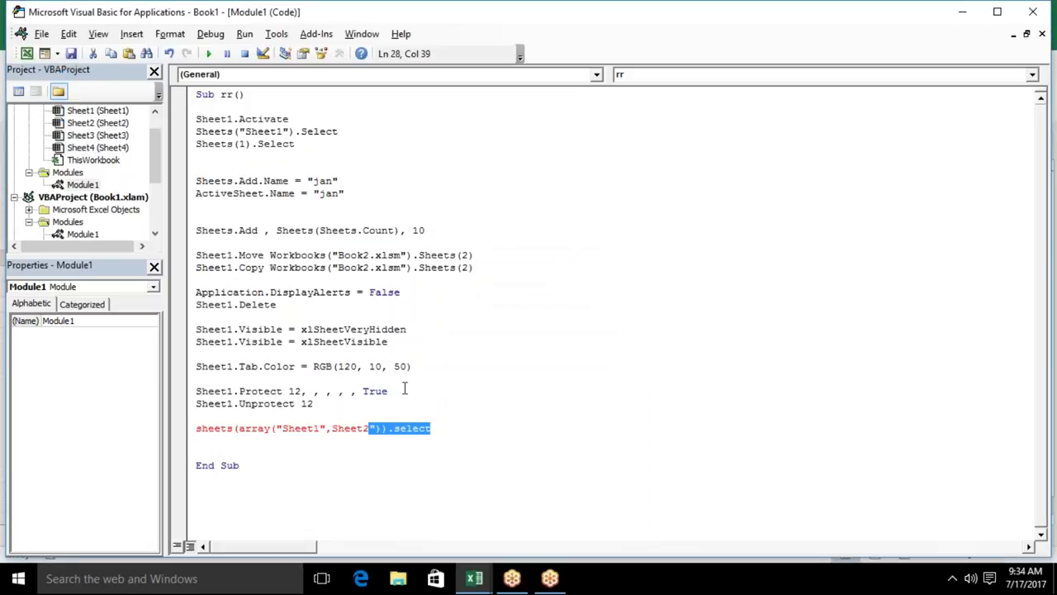
click(334, 457)
click(333, 428)
text(")
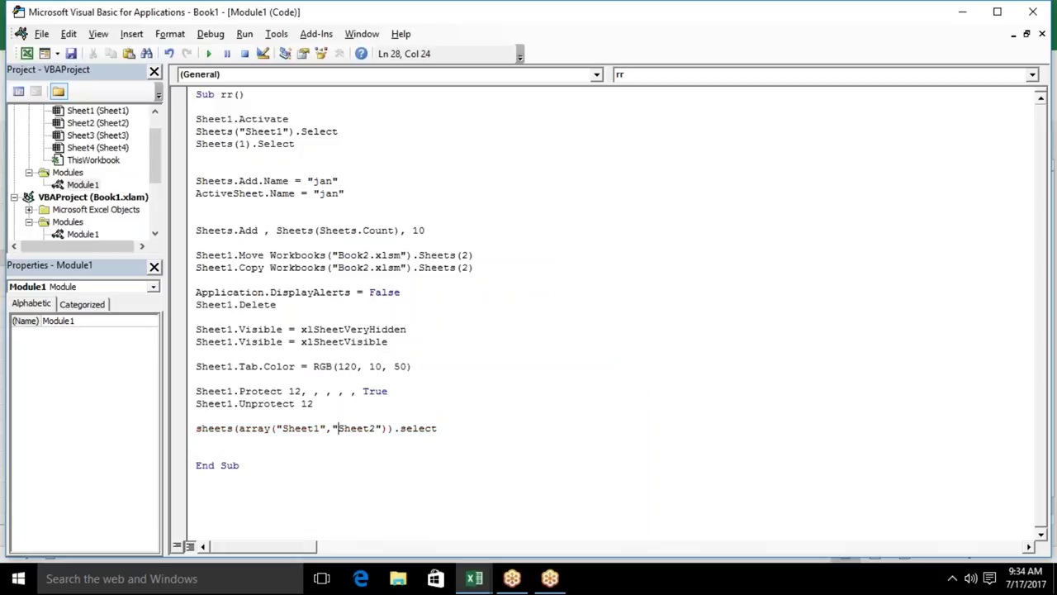
click(328, 452)
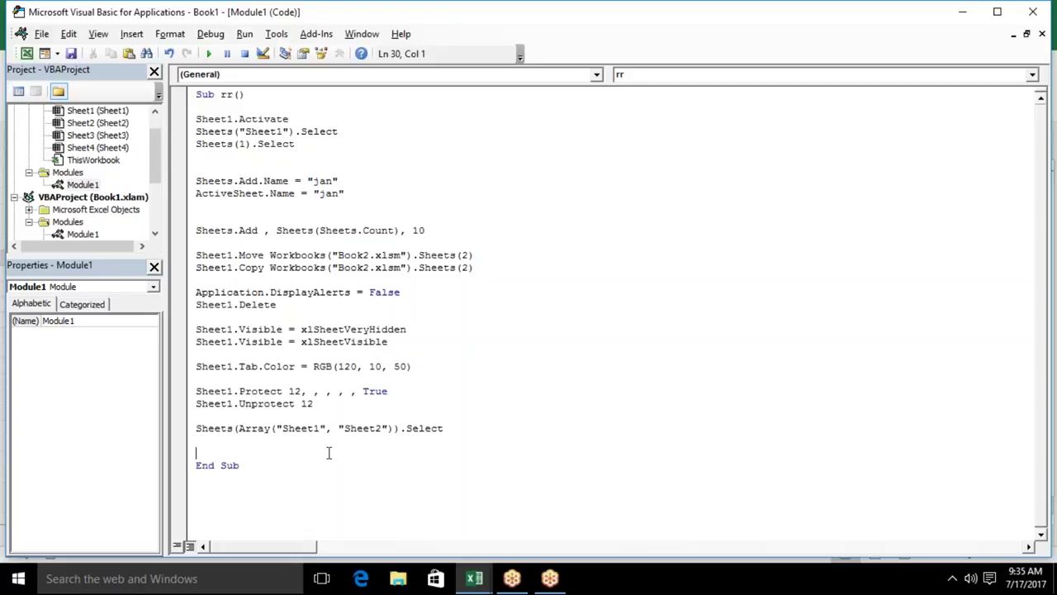
Step: Select all of the Sub rr module code and switch to the Book1 window
key(ctrl+a)
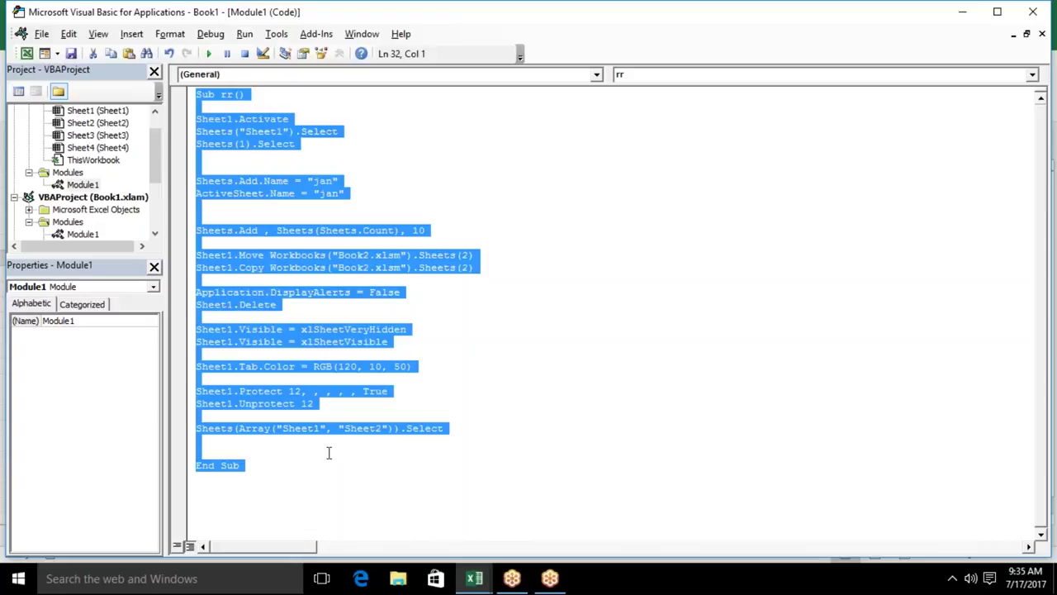
click(474, 580)
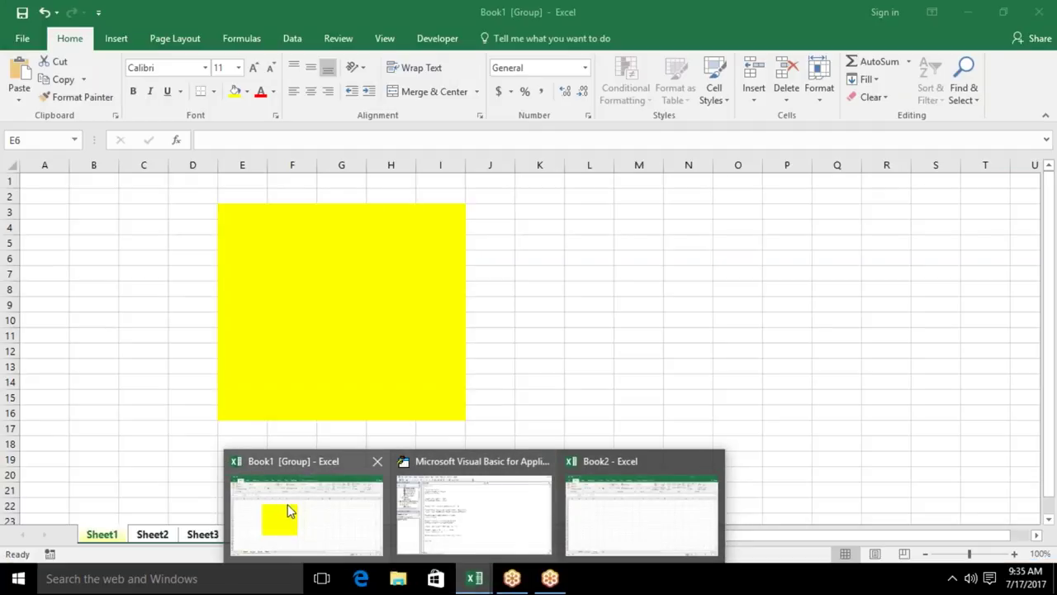
click(289, 511)
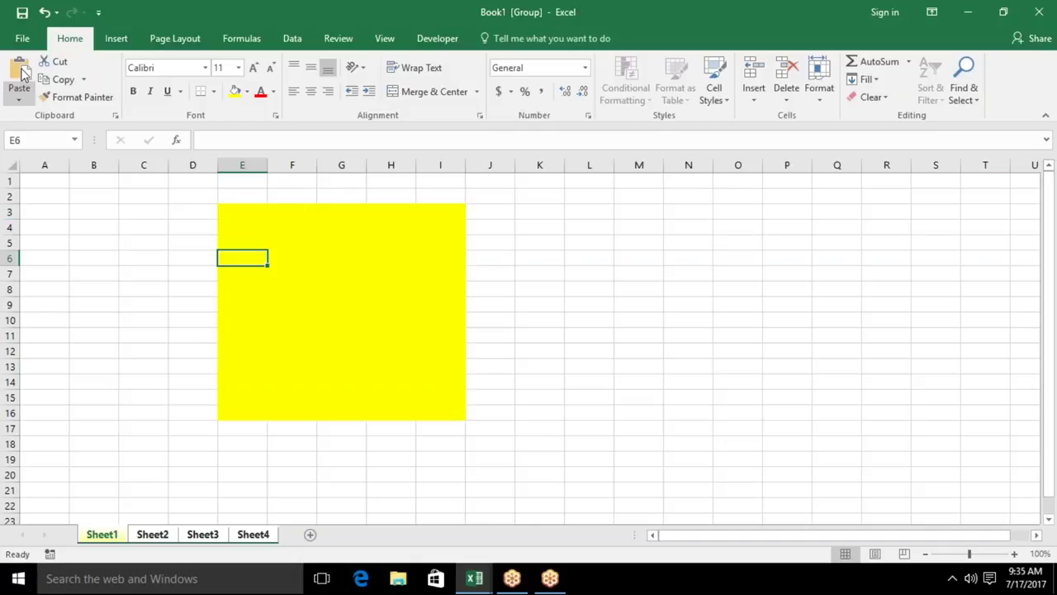
Step: Open the IPT-Jan workbook from the recent files list
click(25, 39)
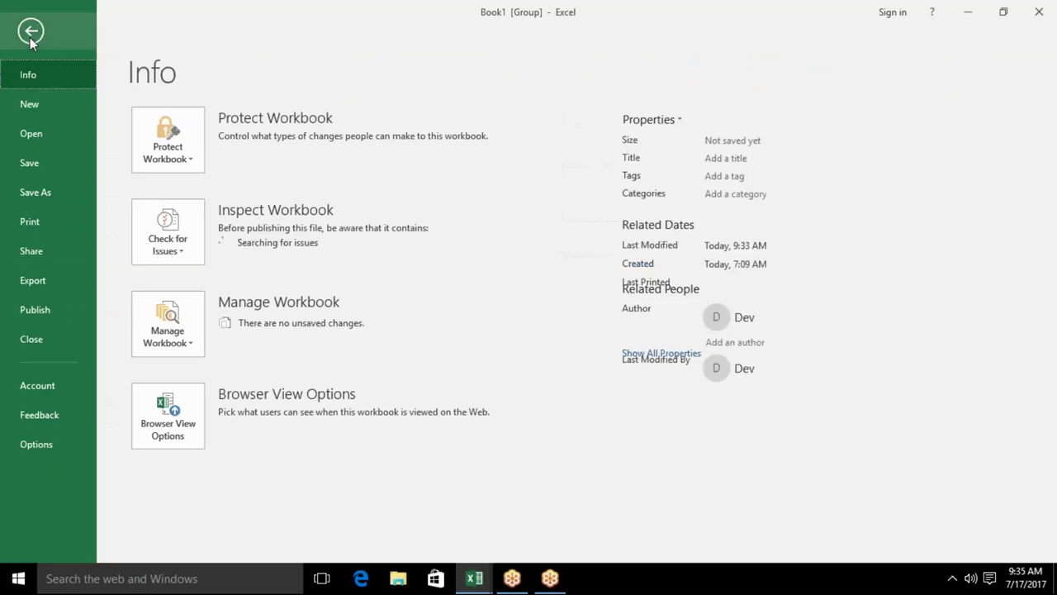
click(56, 133)
click(423, 149)
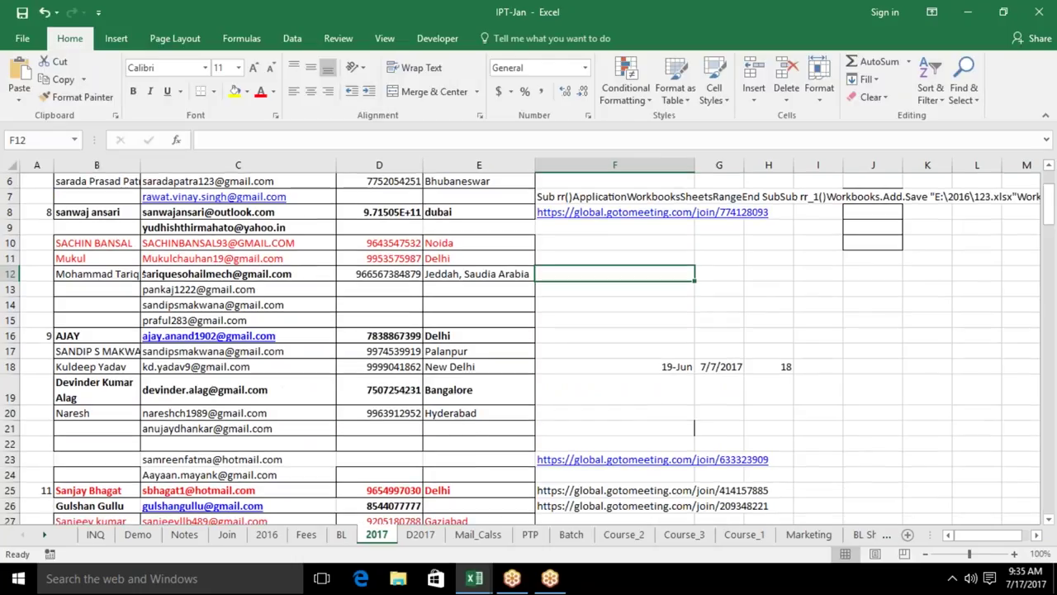
Step: Paste the Sub rr code into cell F8 and turn off its text wrapping
key(Up)
key(Up)
key(Up)
key(Up)
key(Delete)
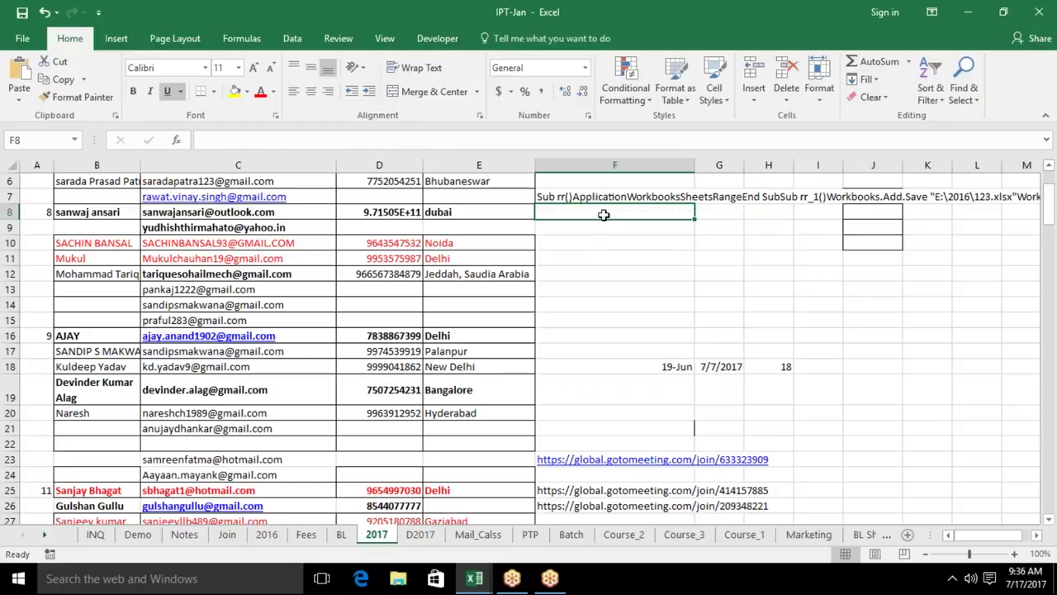
key(ctrl+v)
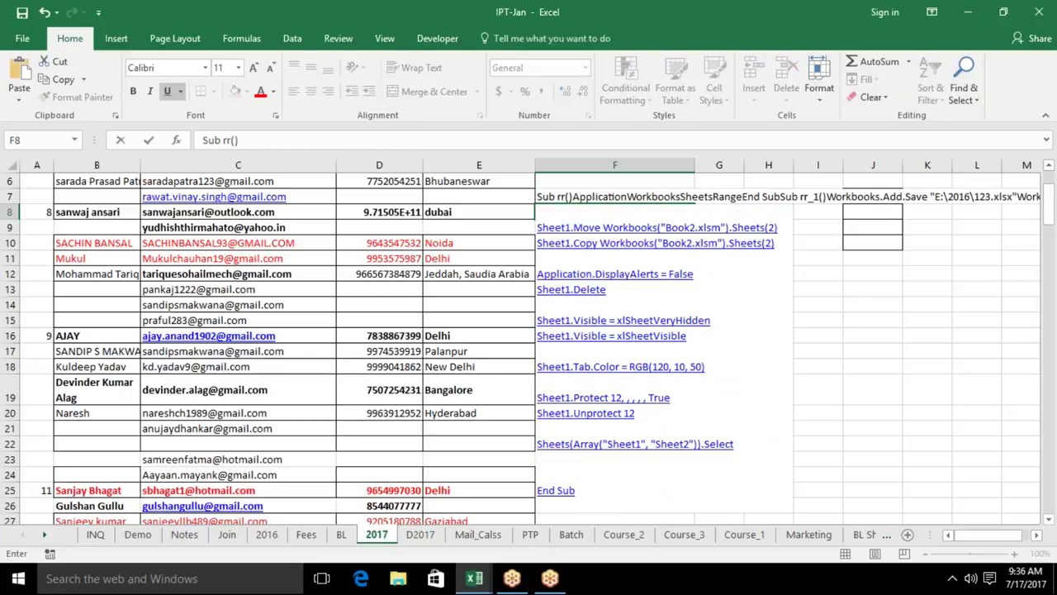
key(Return)
key(Up)
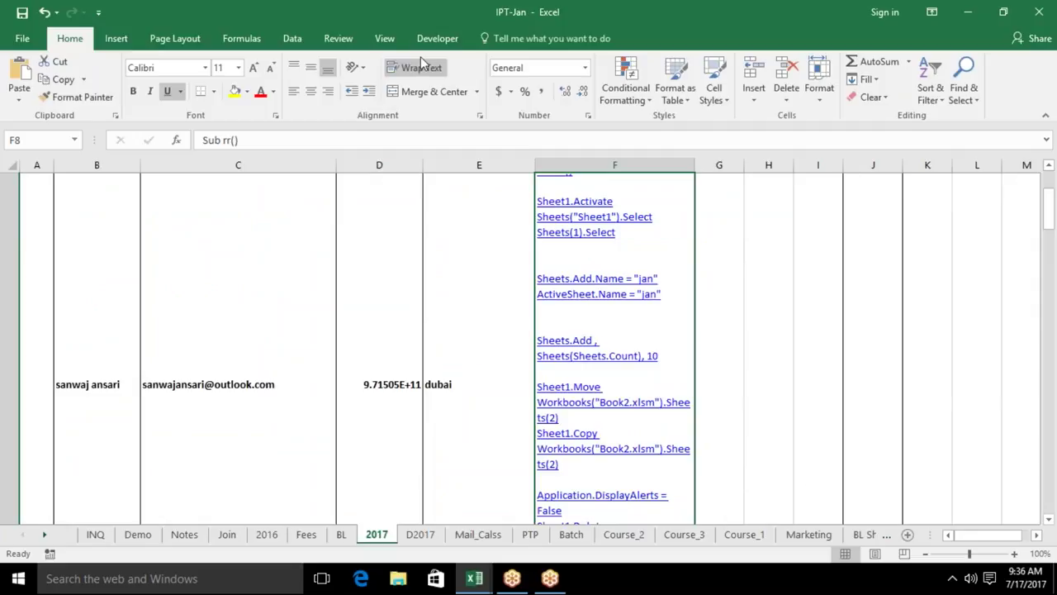
click(421, 71)
Step: Turn on Wrap Text for cells C8:C24
key(Left)
key(Left)
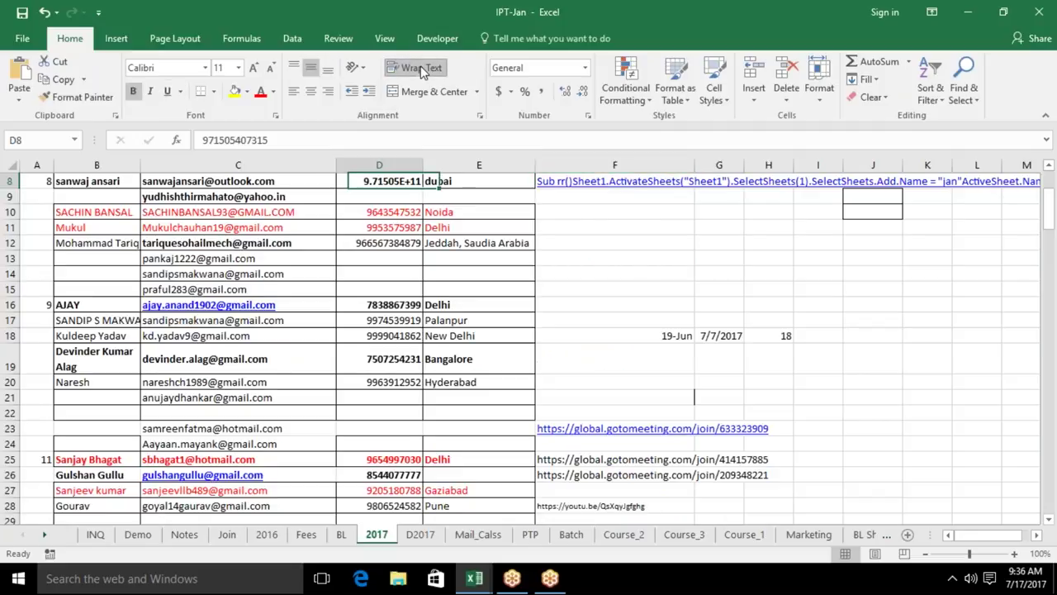
key(Left)
key(shift+Down)
key(shift+Down)
key(shift+Down)
key(shift+Down)
key(shift+Down)
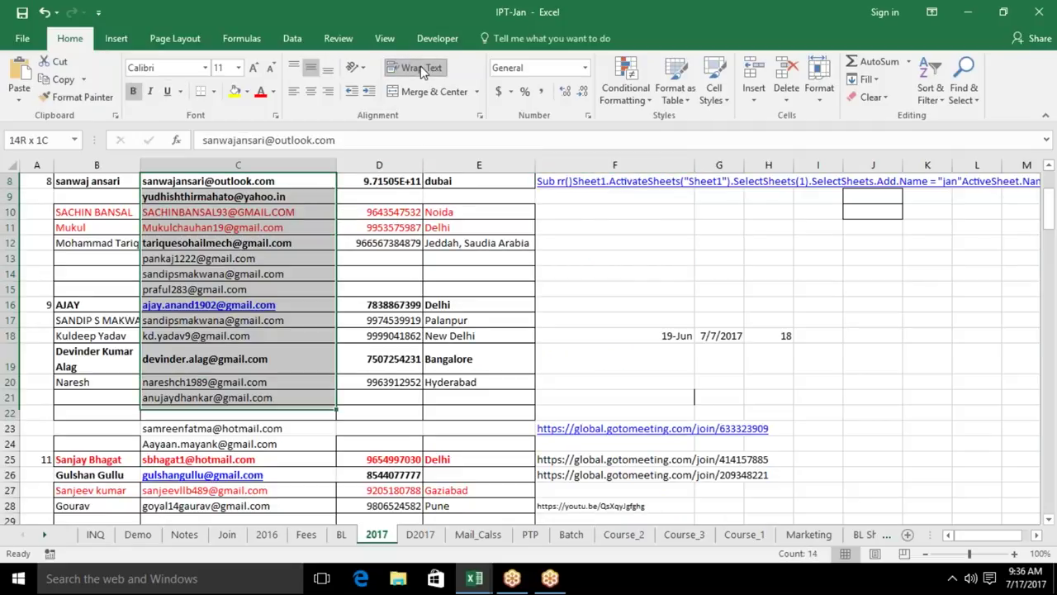
key(shift+Down)
key(shift+Down)
click(421, 70)
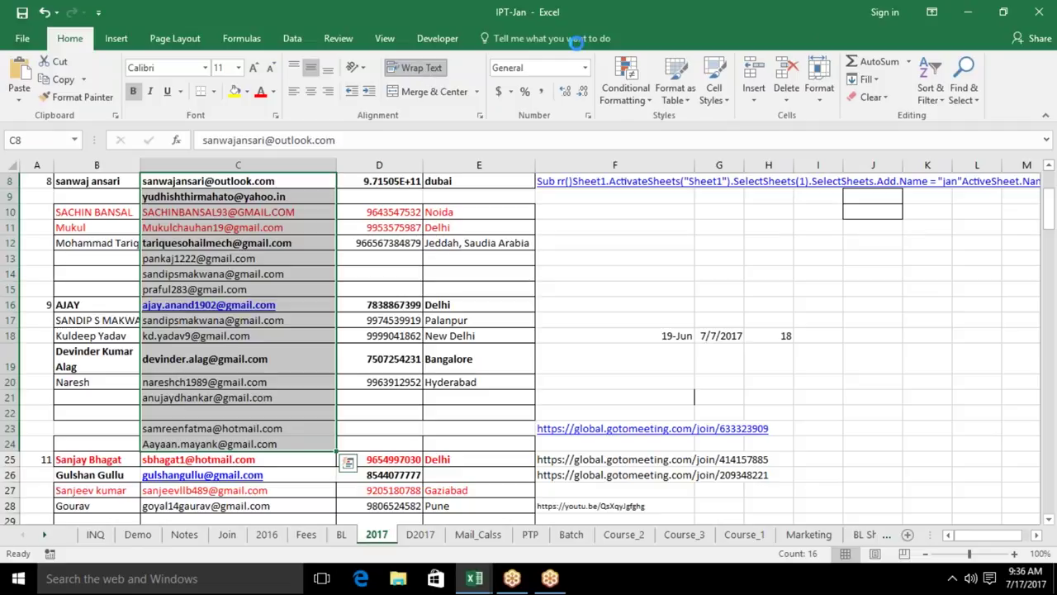